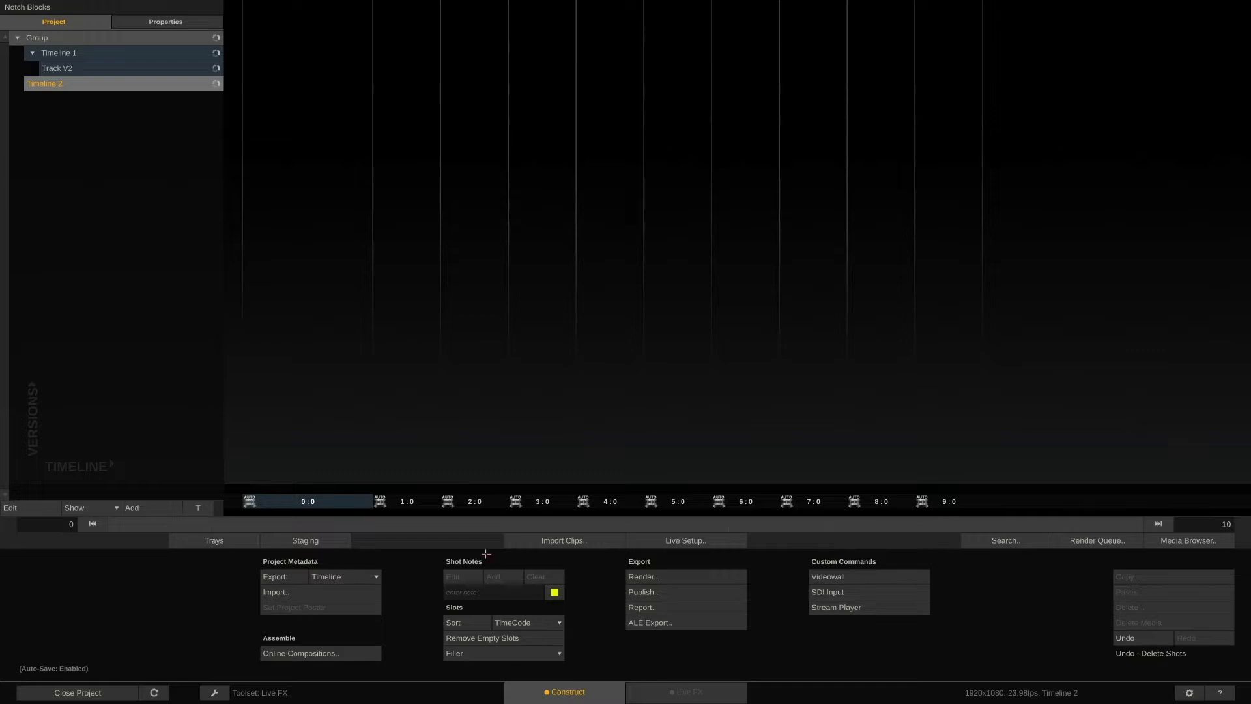
Switch to the Finishing toolset and import Virtual_Production_TV_Studio_Optimised.dfxdll from the VP_Blocks folder into the timeline.
click(215, 693)
click(251, 665)
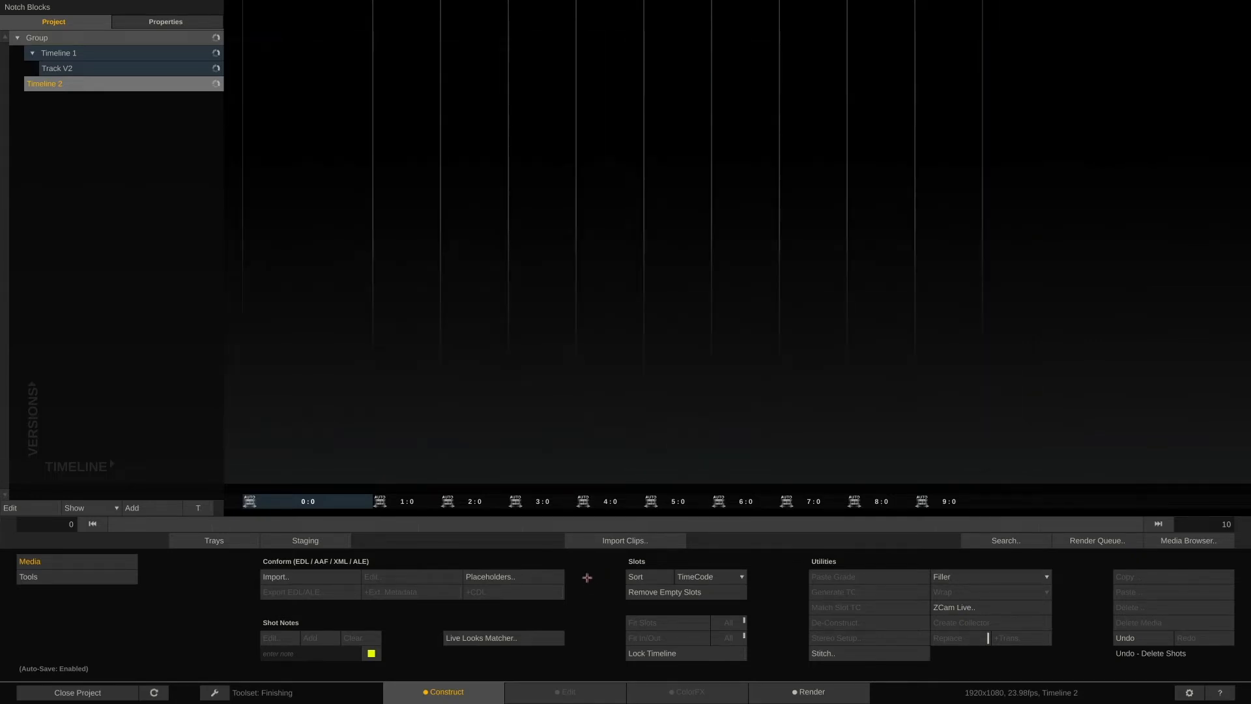
click(627, 538)
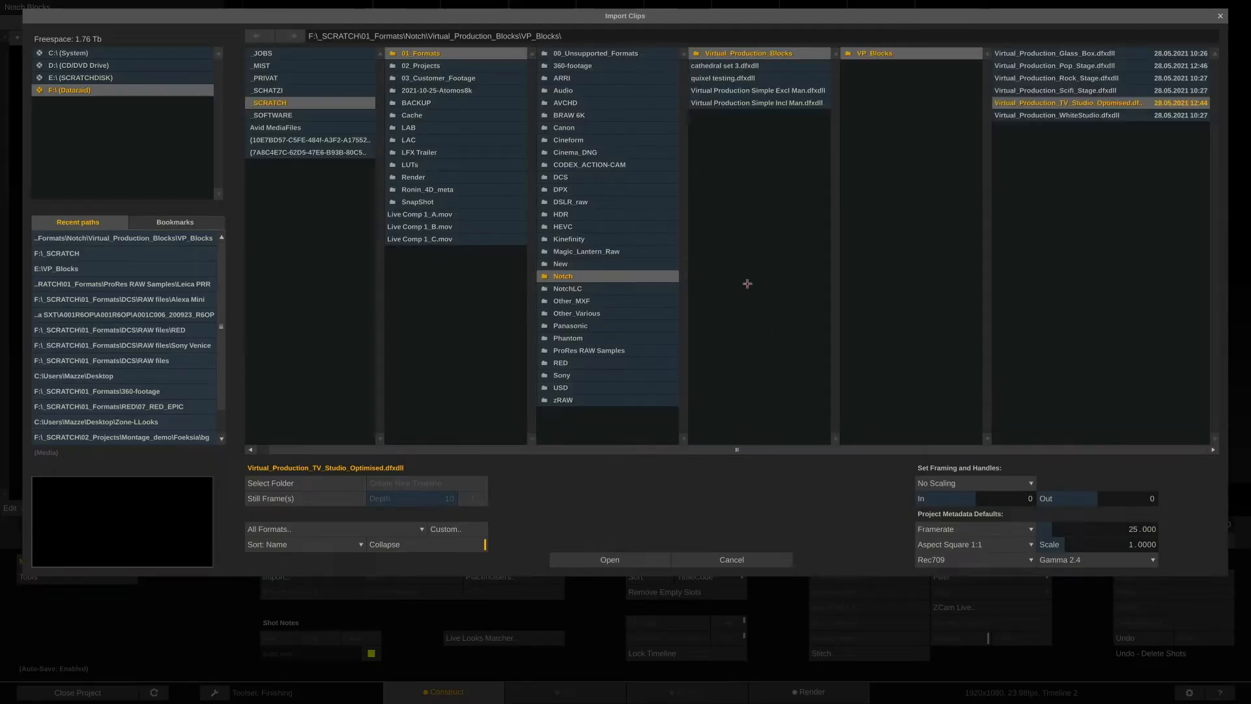
click(623, 290)
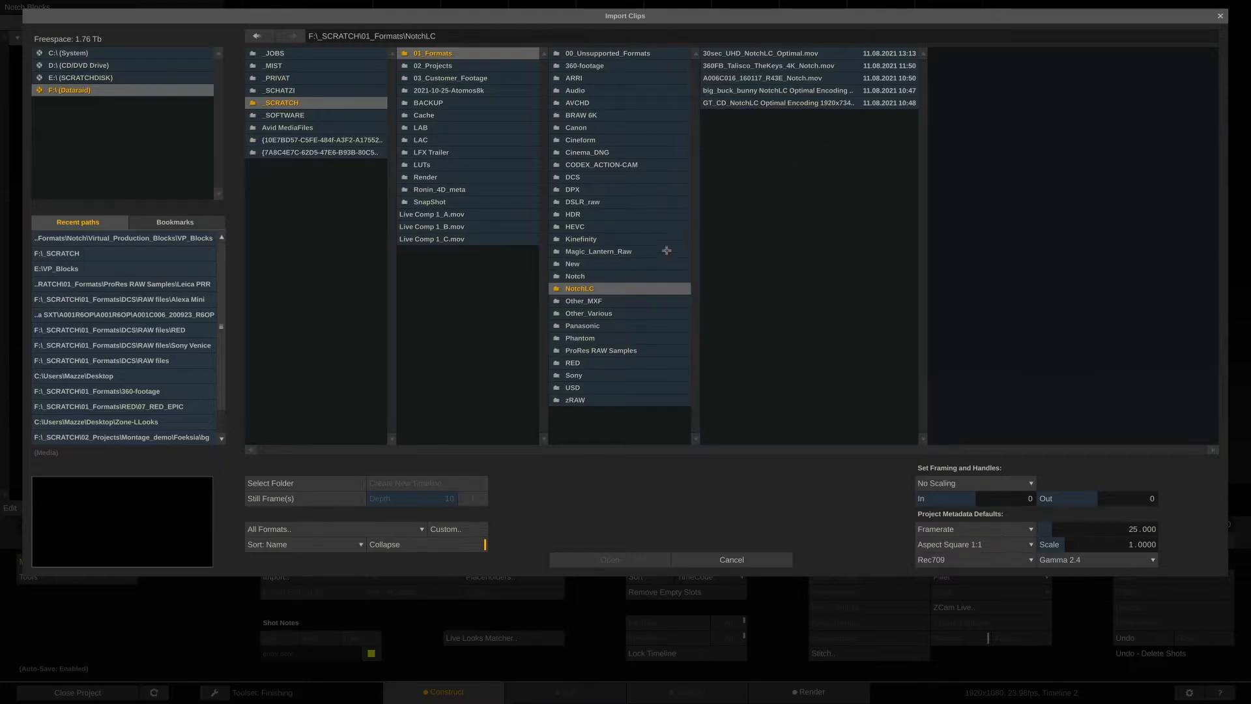
click(641, 277)
click(822, 55)
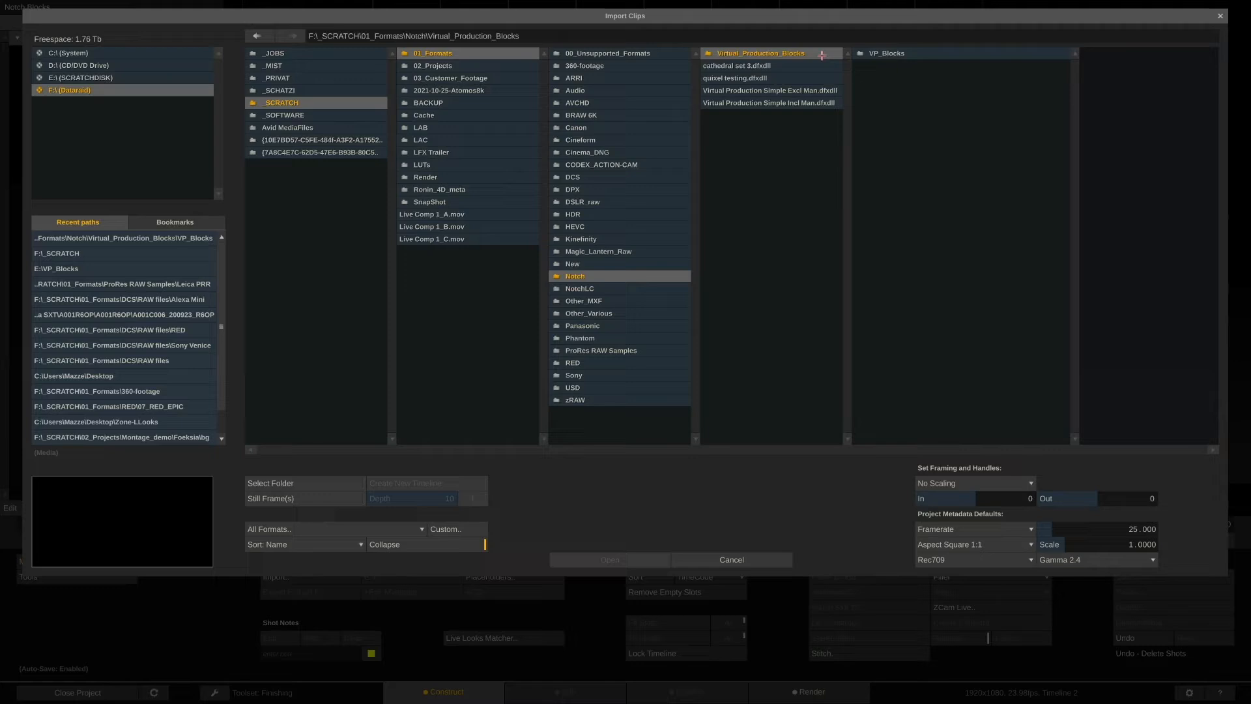
click(910, 55)
click(1067, 103)
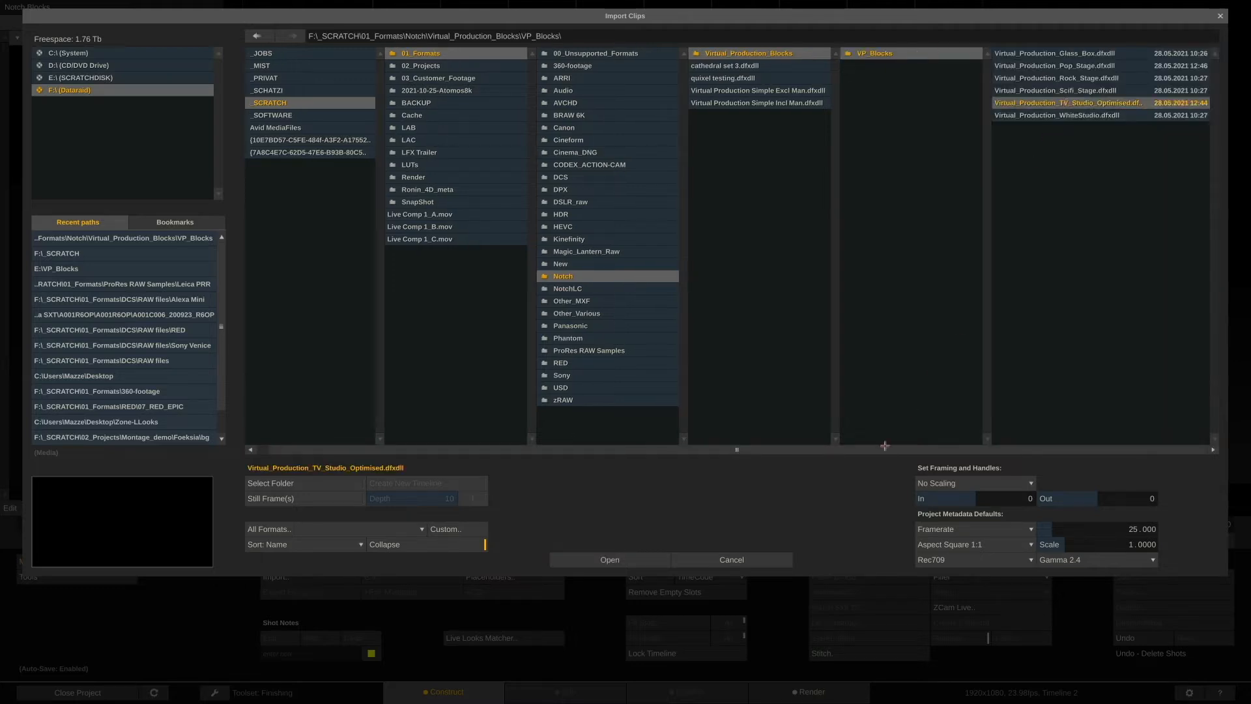
click(642, 559)
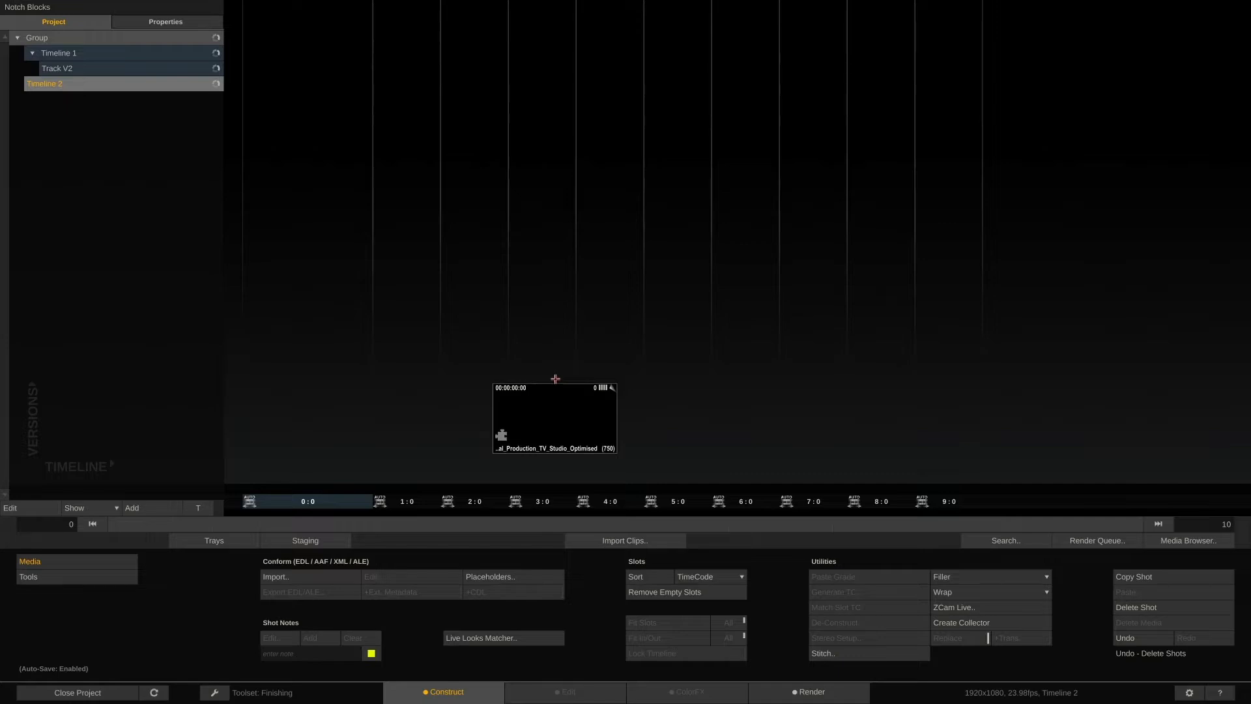
Open the imported Notch block shot in the ColorFX page.
click(303, 391)
click(654, 695)
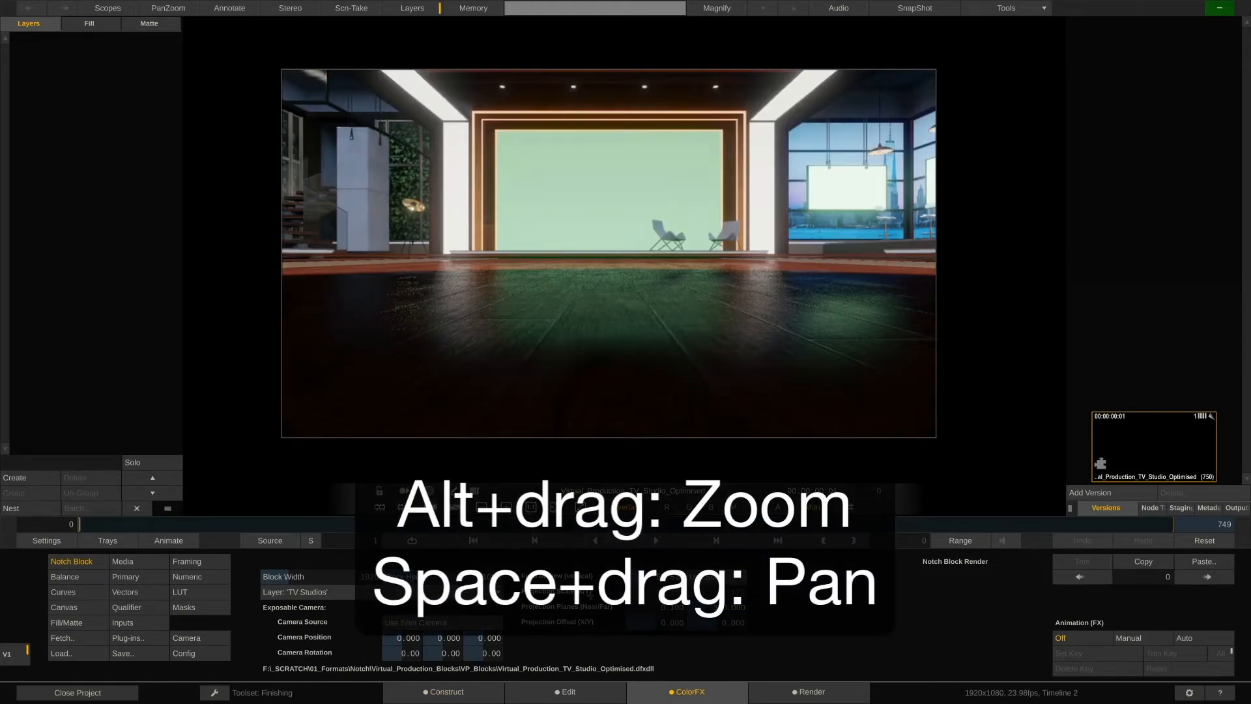
drag(628, 252, 620, 332)
mouse_move(610, 277)
mouse_down()
mouse_move(663, 395)
mouse_move(609, 216)
mouse_move(684, 330)
mouse_move(620, 285)
mouse_move(618, 299)
mouse_up()
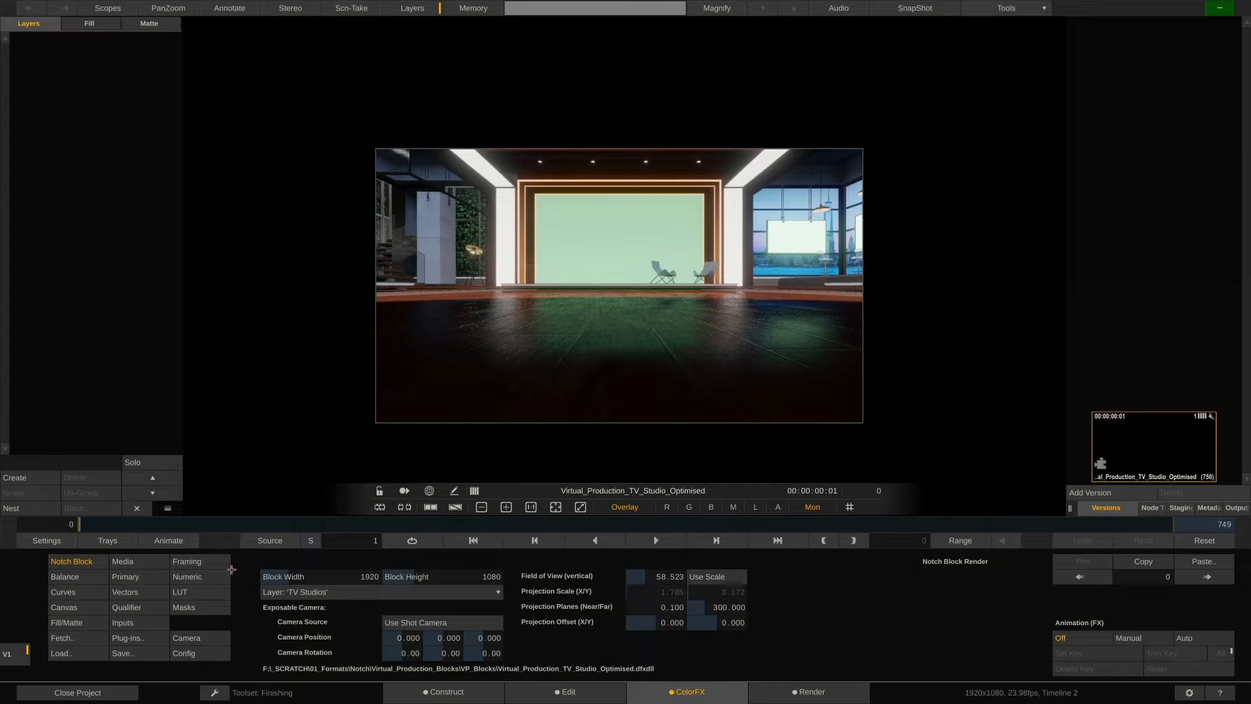
Browse the Primary, Vectors and Notch Block menus and inspect the studio render in the viewer.
click(218, 561)
click(143, 576)
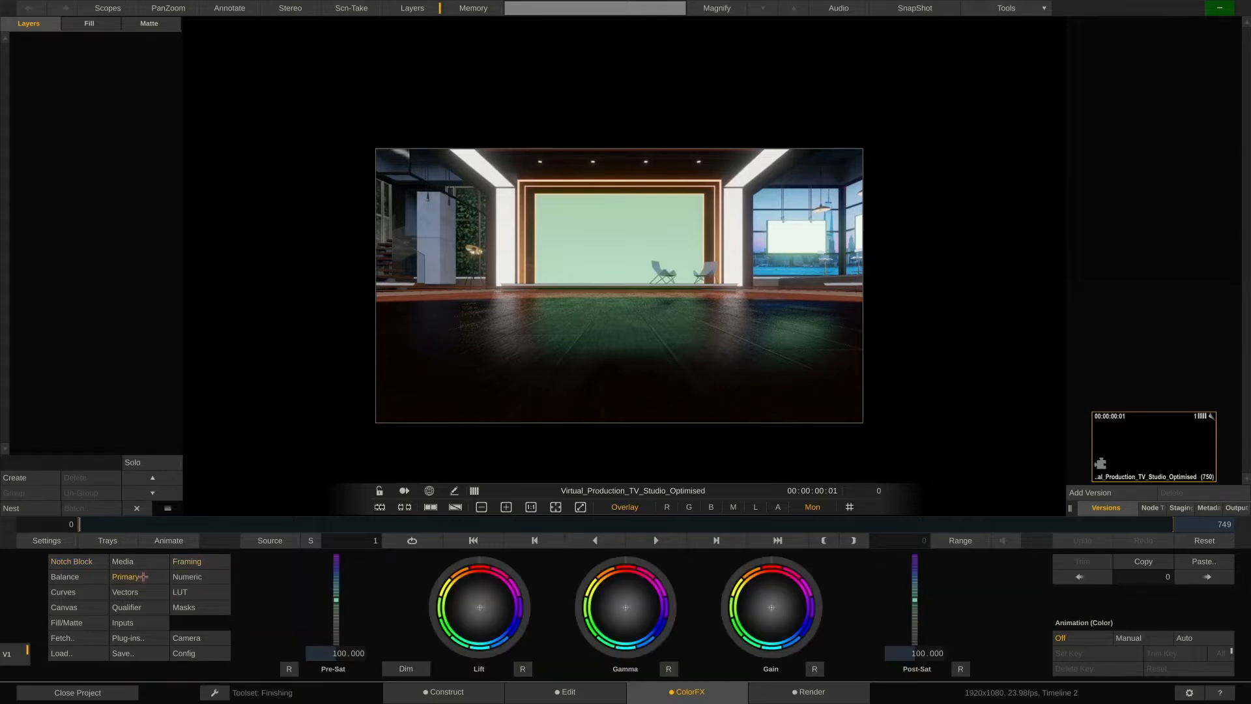
click(144, 593)
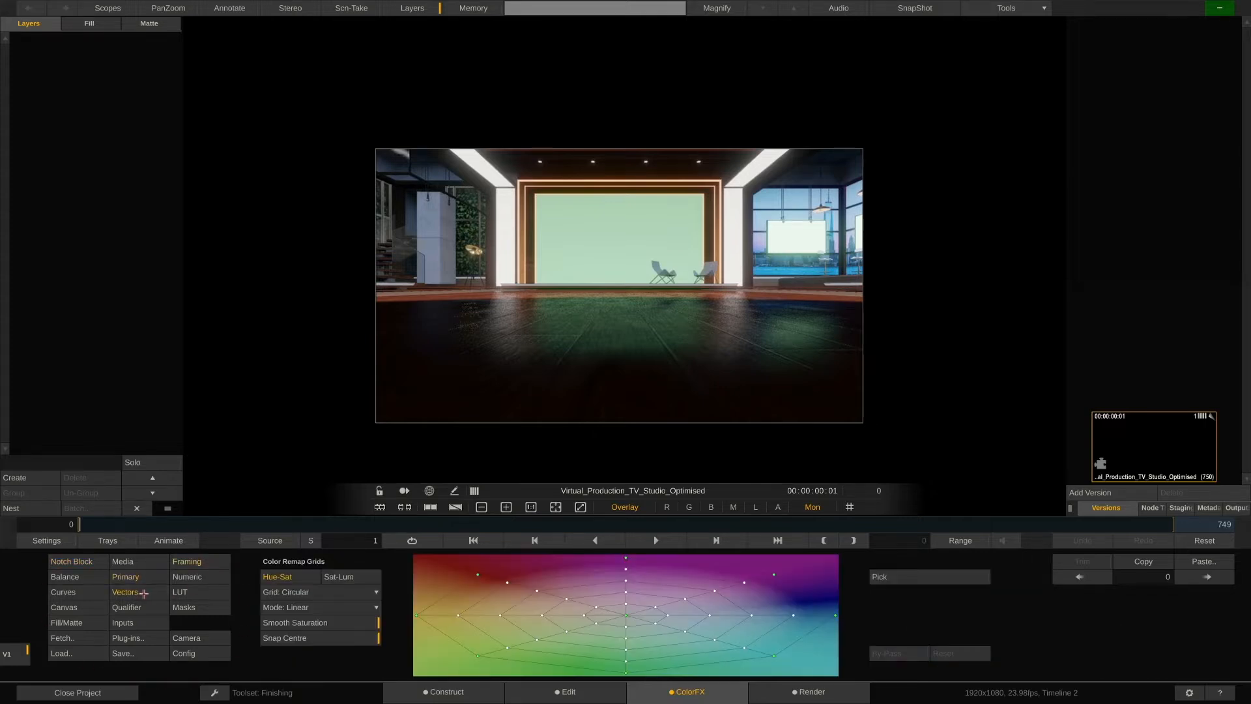
click(87, 562)
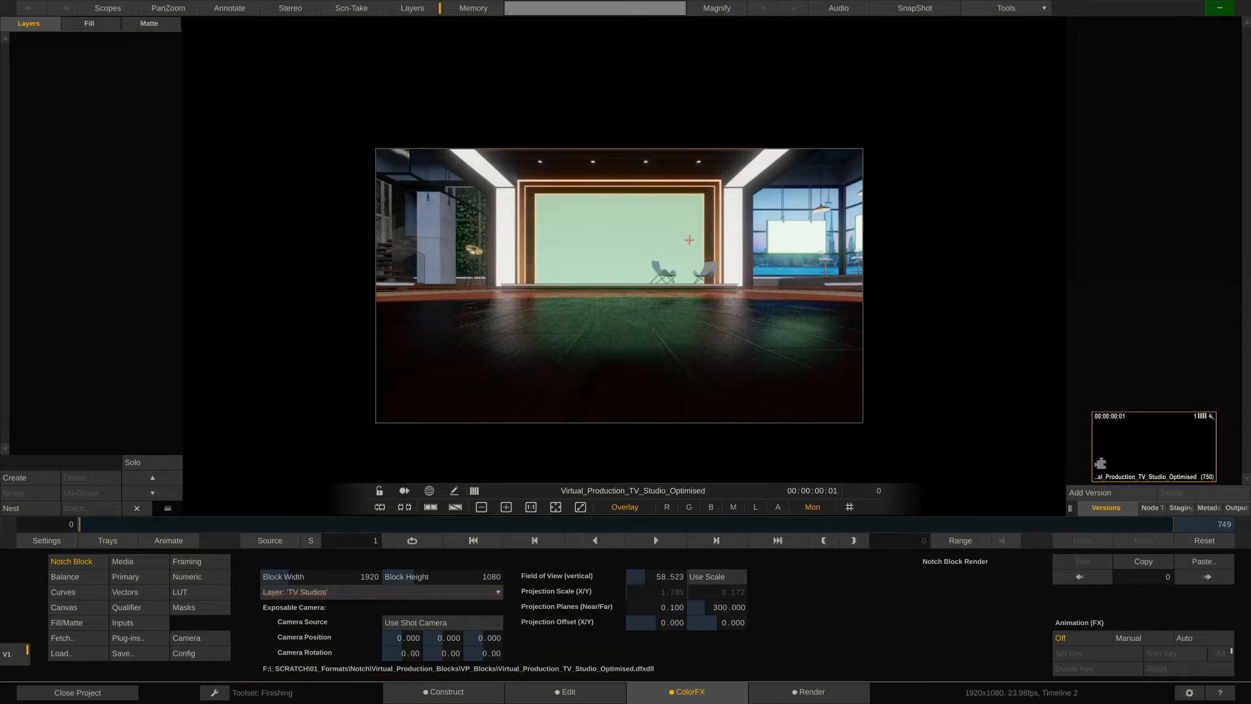
drag(704, 305, 919, 222)
drag(919, 223, 680, 329)
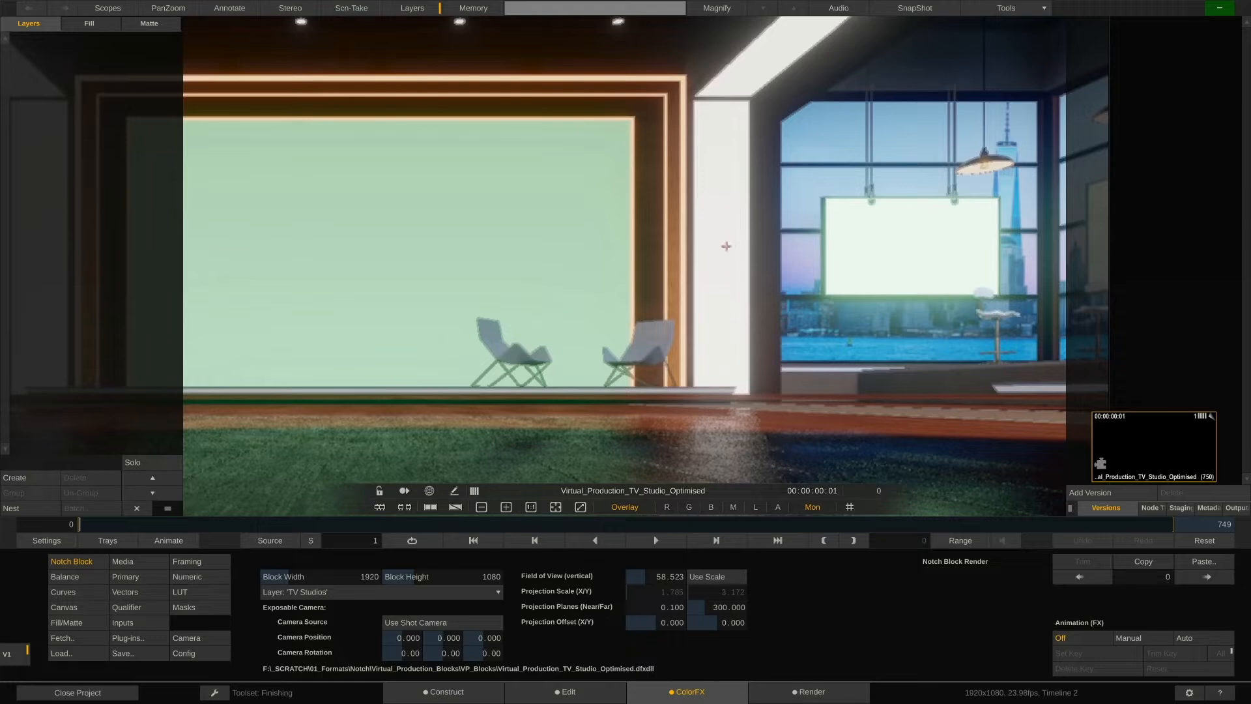
drag(725, 180, 730, 313)
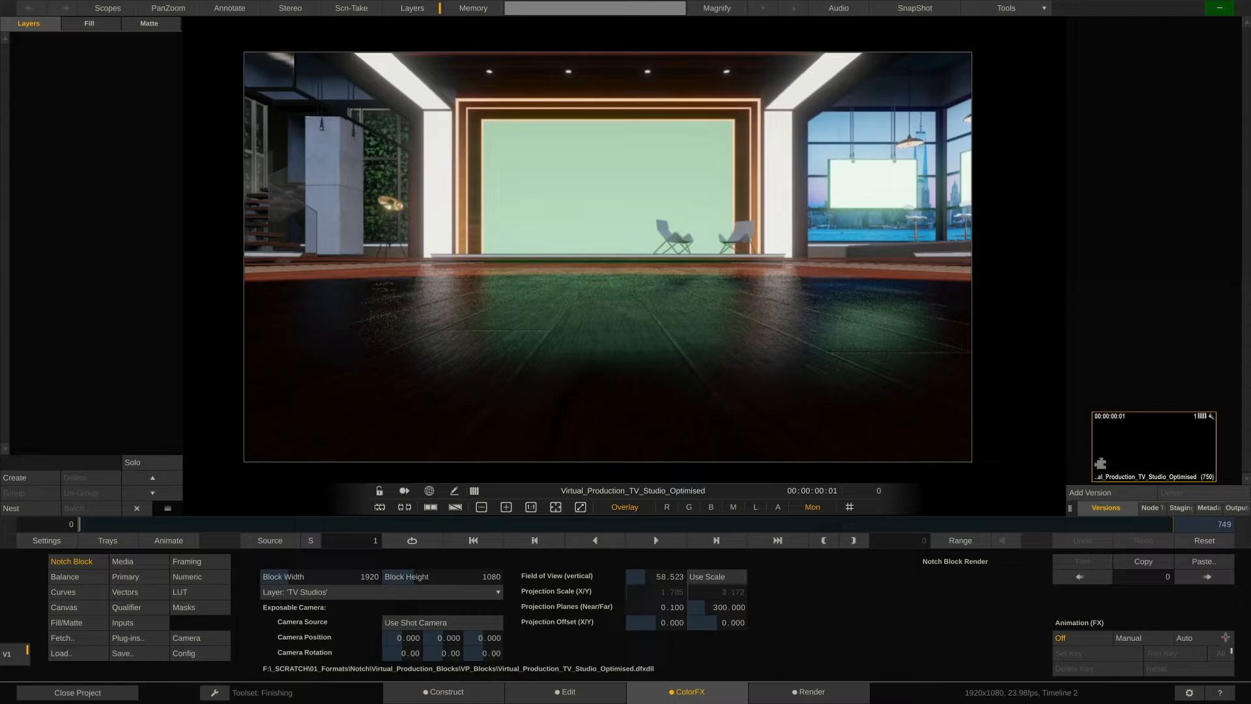
Enable Auto animation and move the camera position to about 0.276 Y and -0.688 Z.
click(1224, 638)
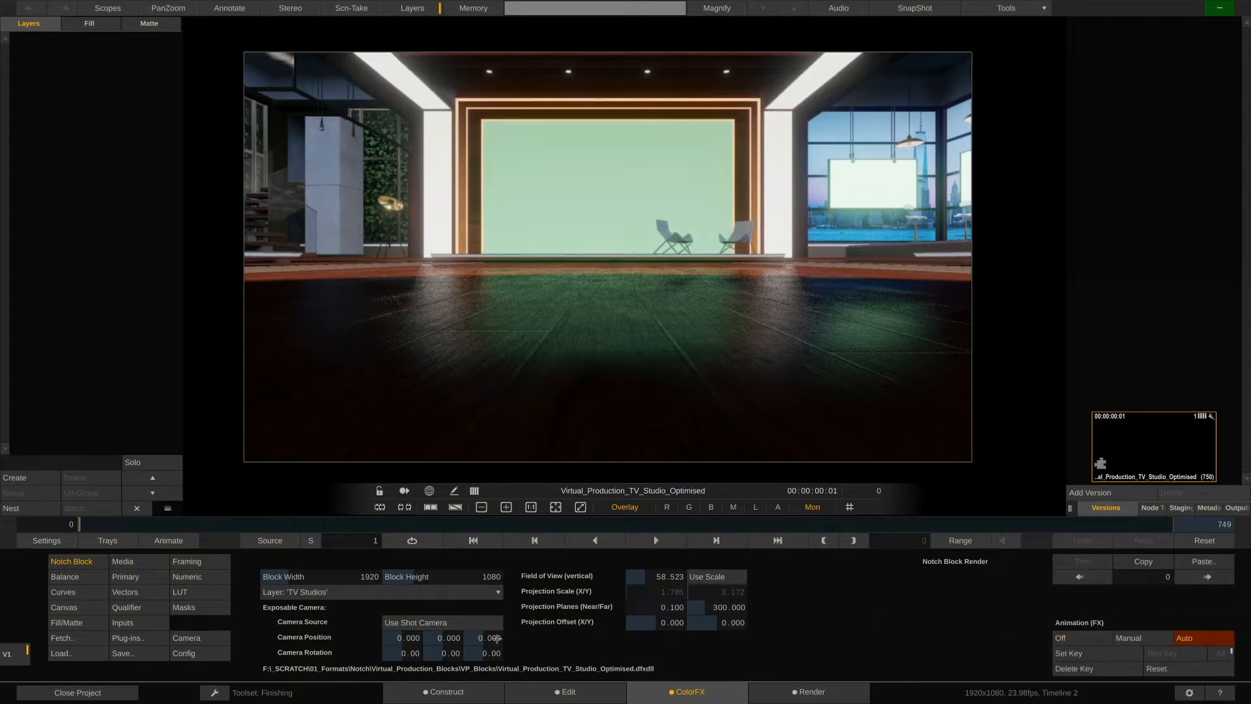
drag(489, 637, 433, 637)
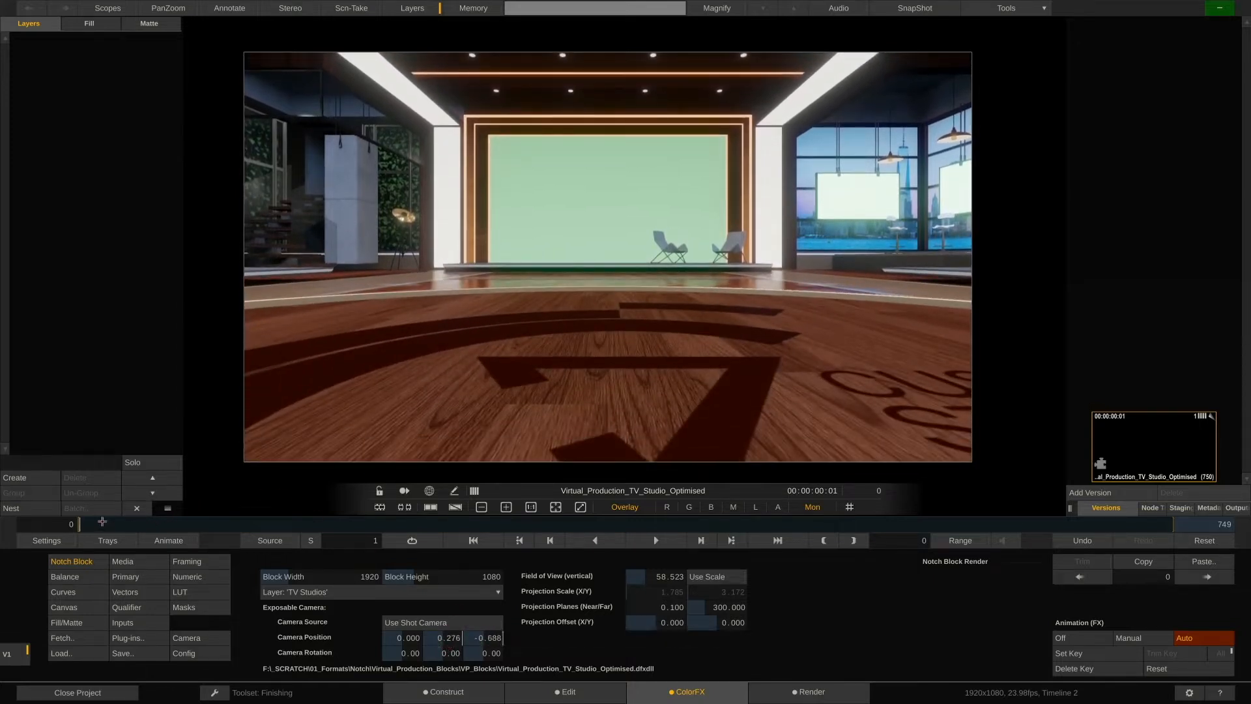
Move to frame 329 and set the camera position Z to about 4.314.
click(104, 524)
click(107, 524)
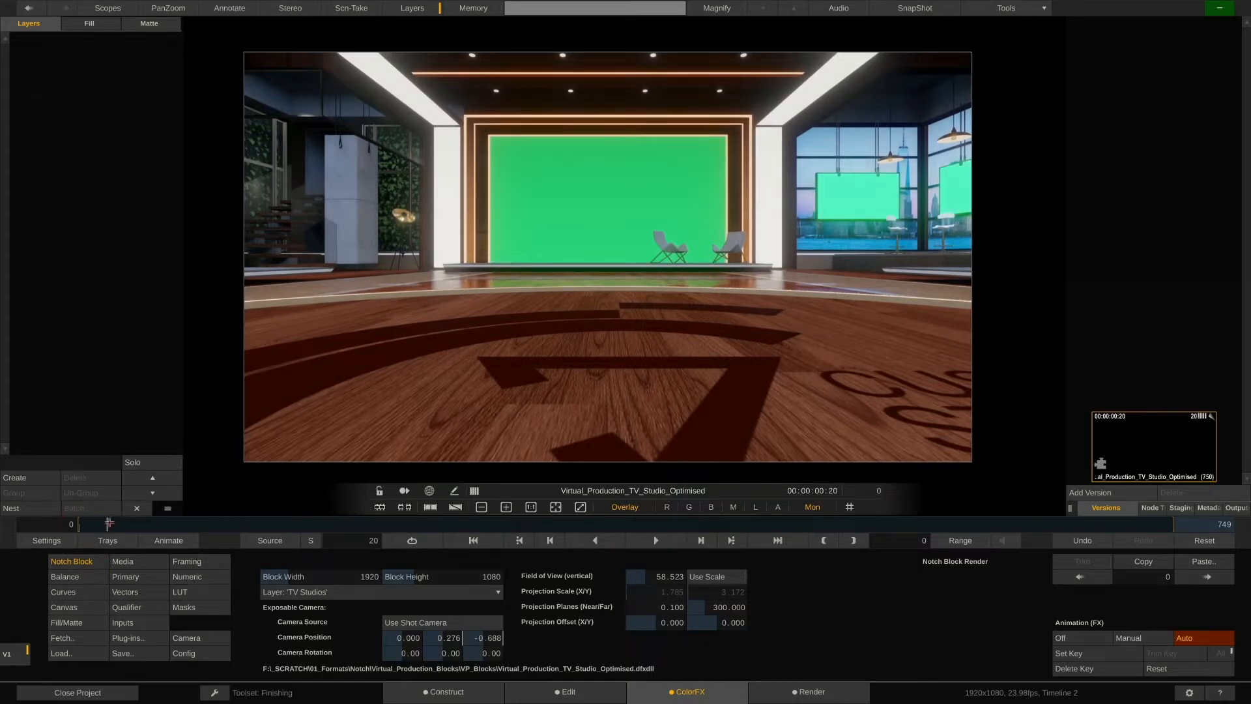
drag(109, 523, 559, 540)
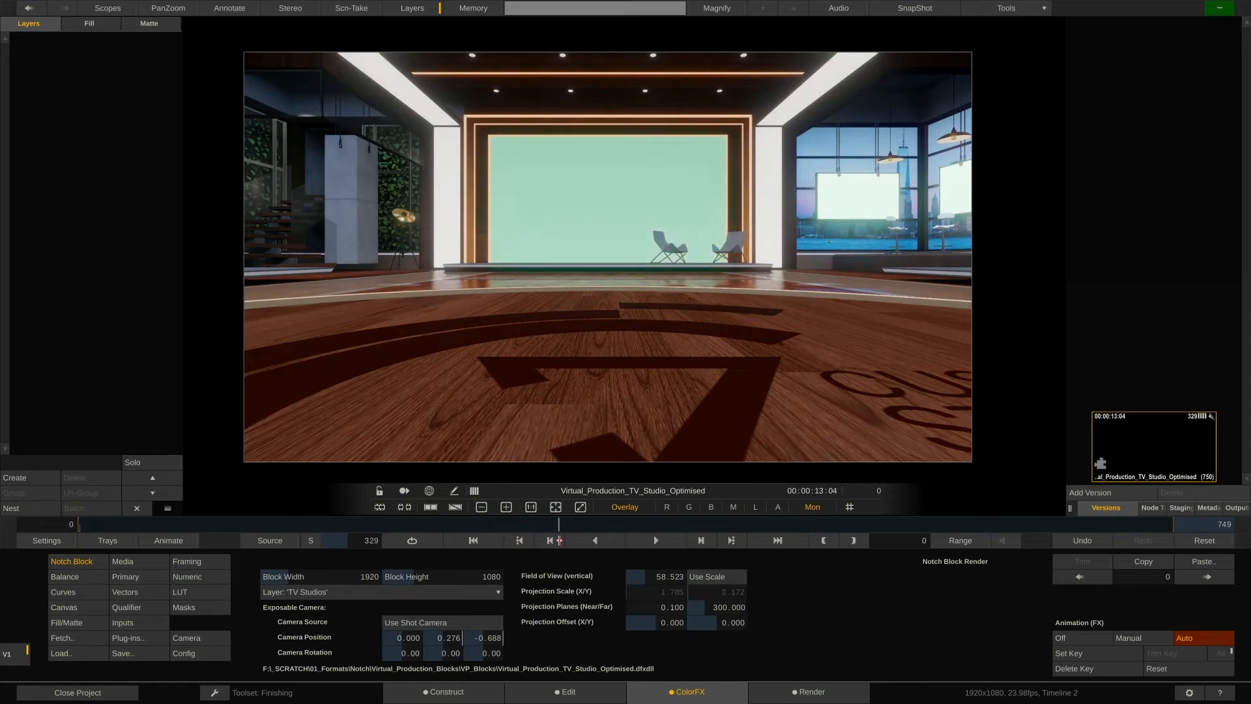
drag(492, 639, 513, 658)
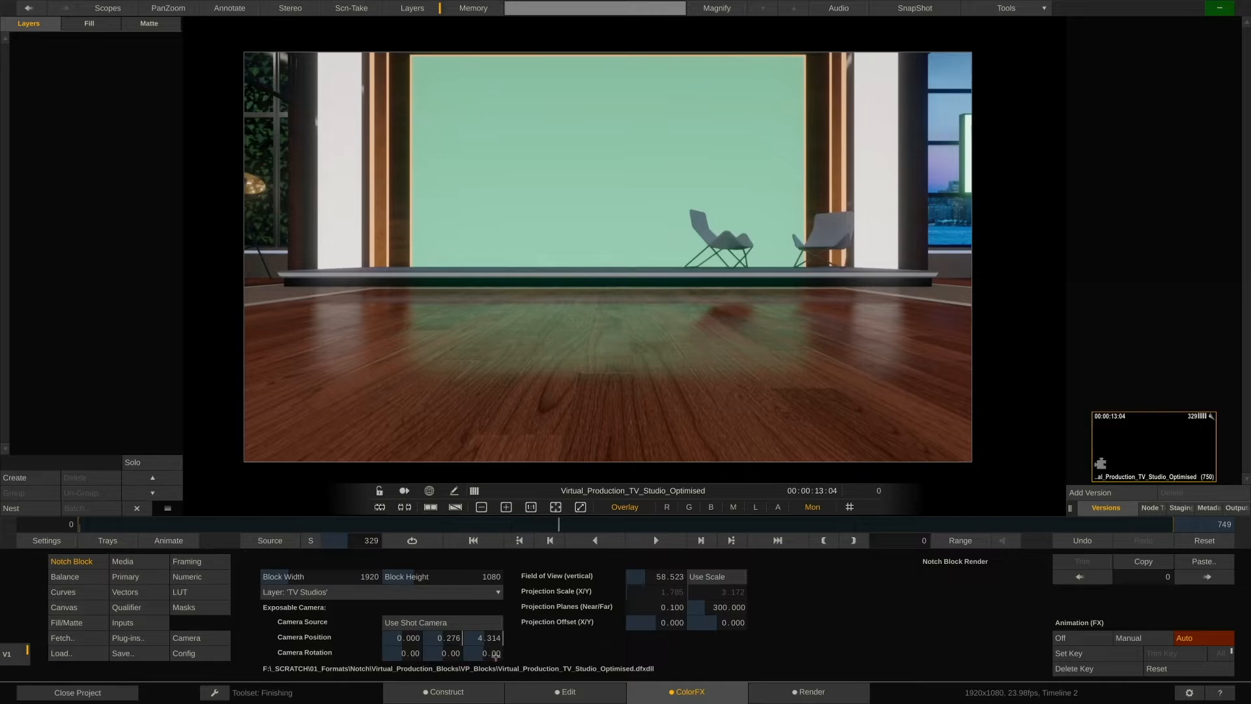
Set the camera rotation pan to 90 at frame 329.
drag(413, 651, 403, 664)
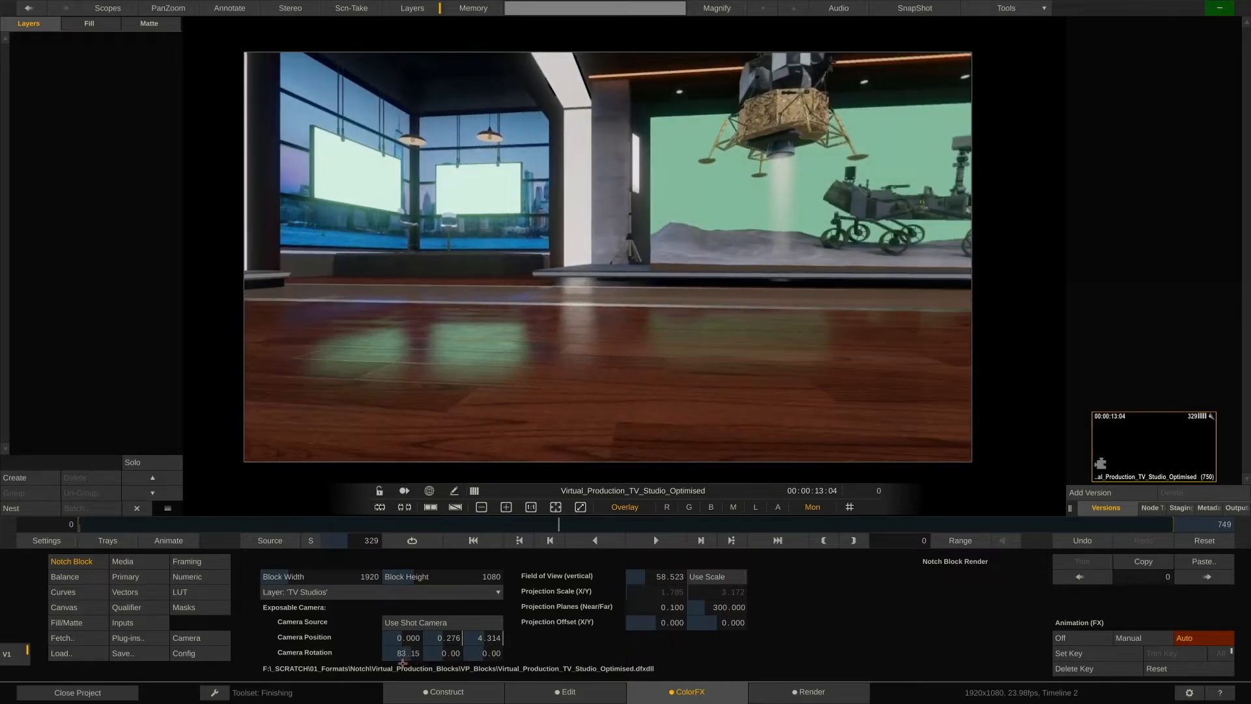
click(407, 654)
click(459, 467)
click(427, 511)
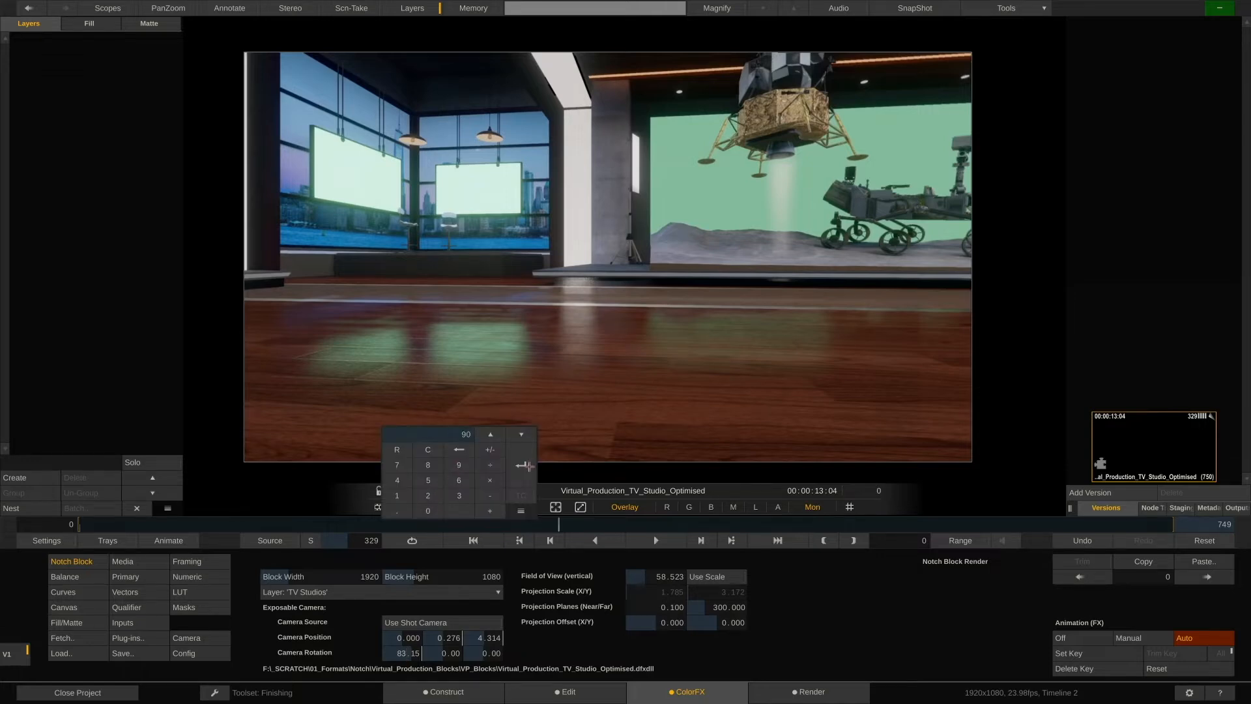
click(521, 465)
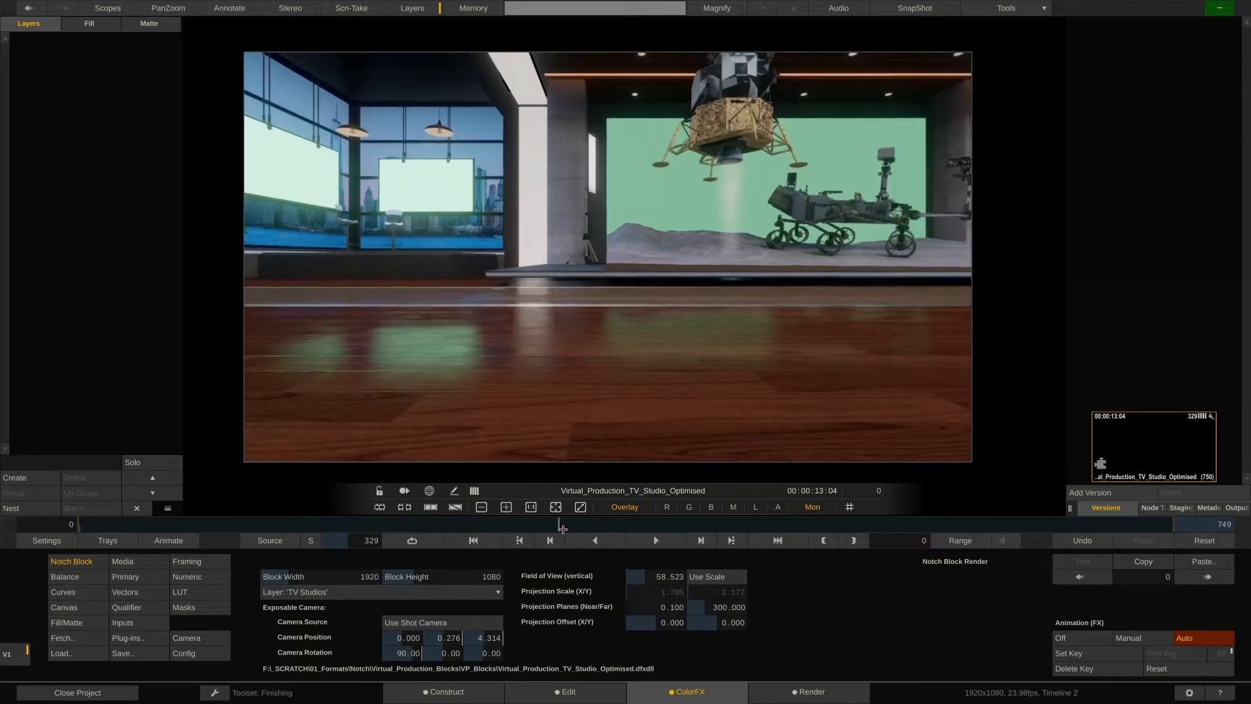
Return to frame 0 and set the camera rotation pan to 0.
drag(564, 529, 65, 521)
click(417, 649)
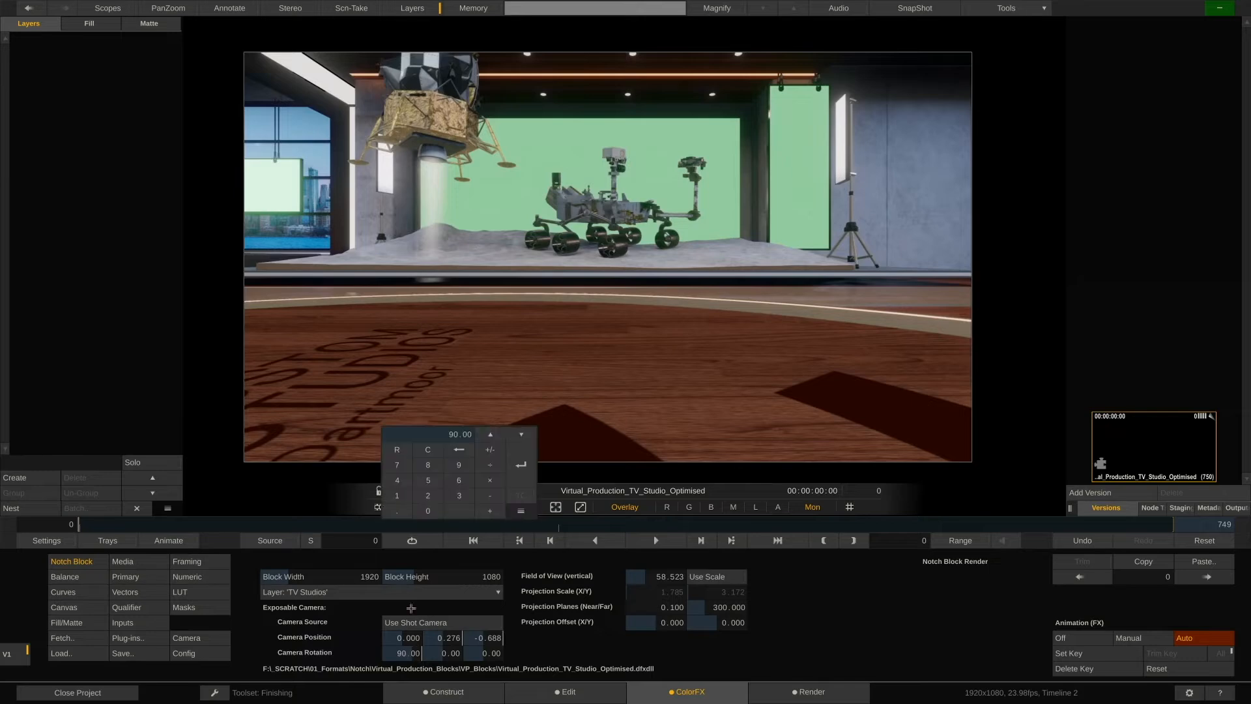
click(430, 510)
click(516, 473)
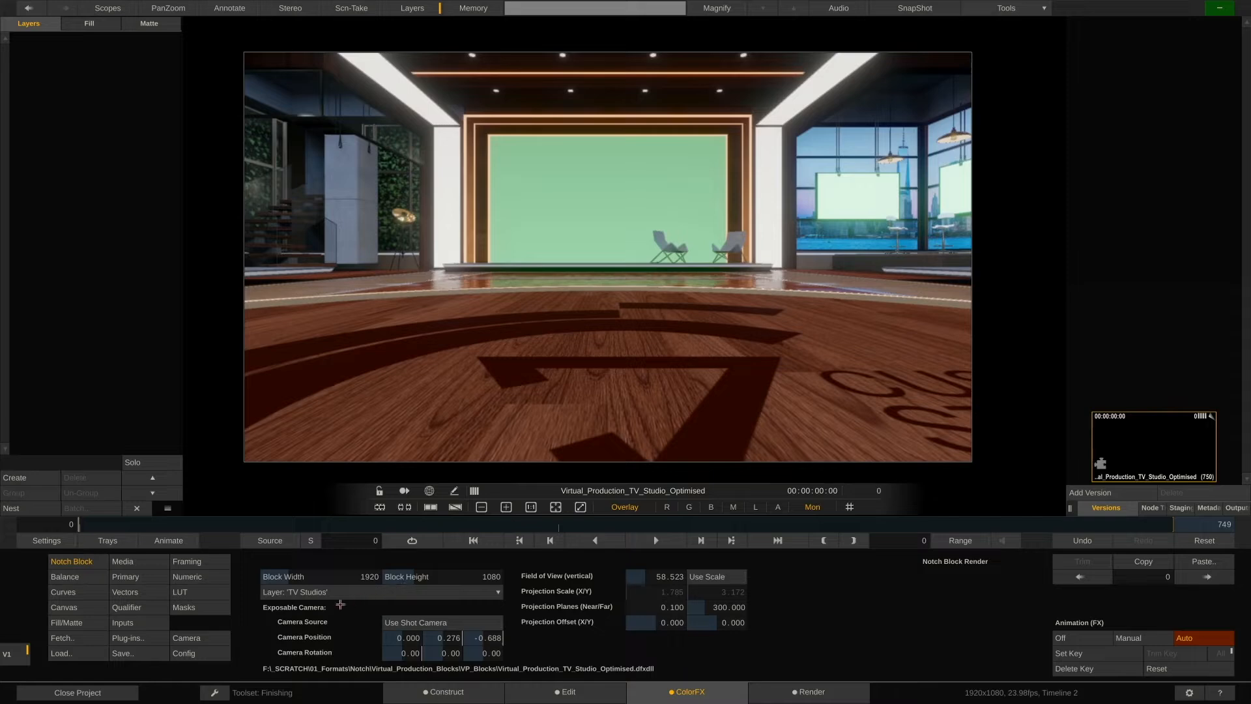
Check the Camera menu and the hotkey reference overlay.
click(208, 639)
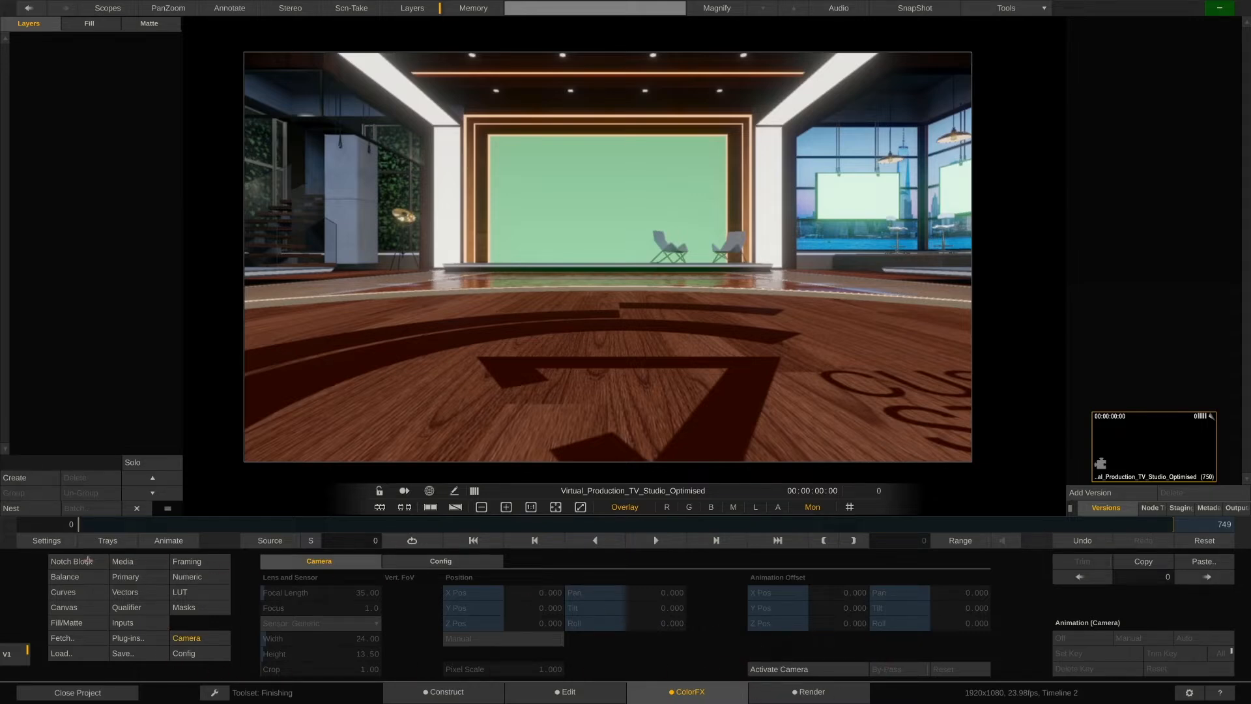
click(88, 561)
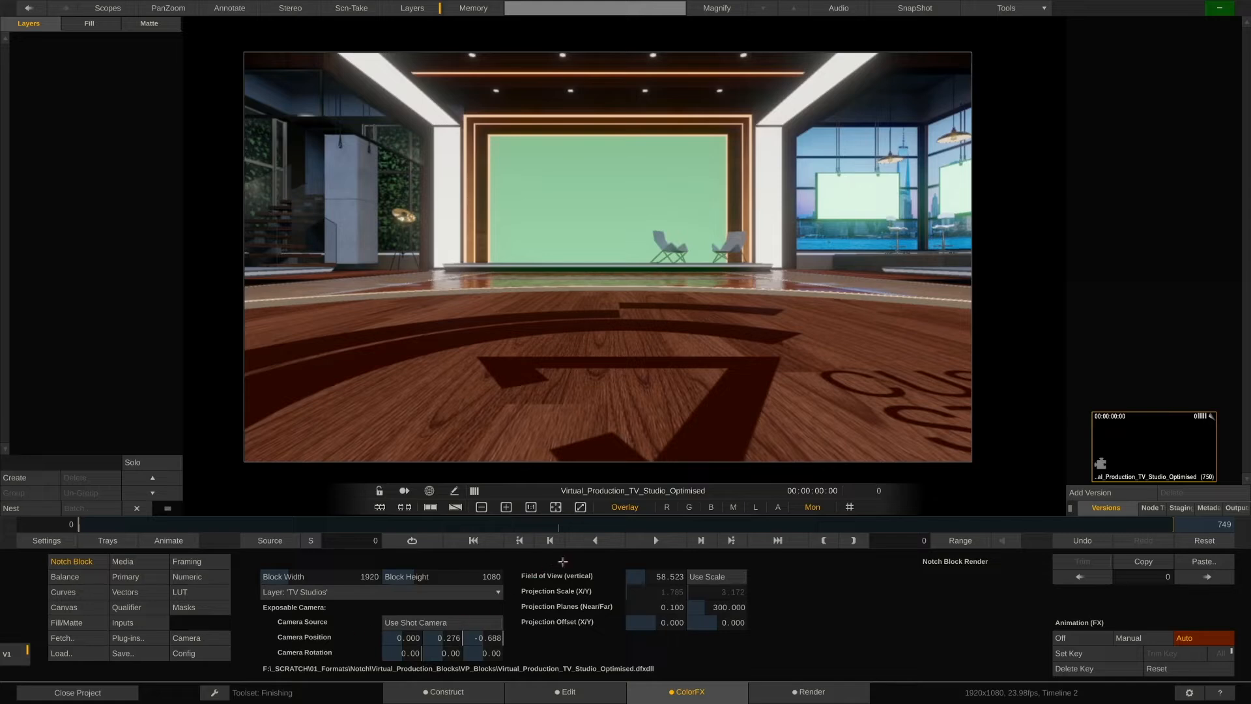
key(h)
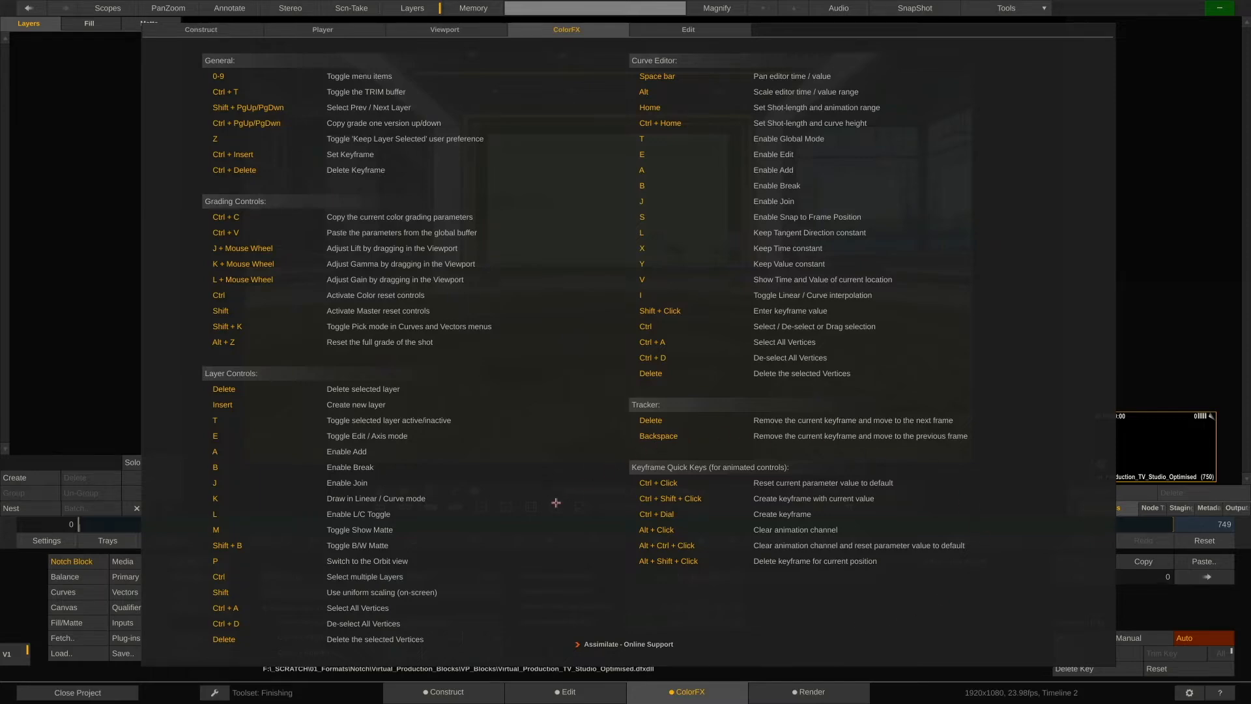
key(h)
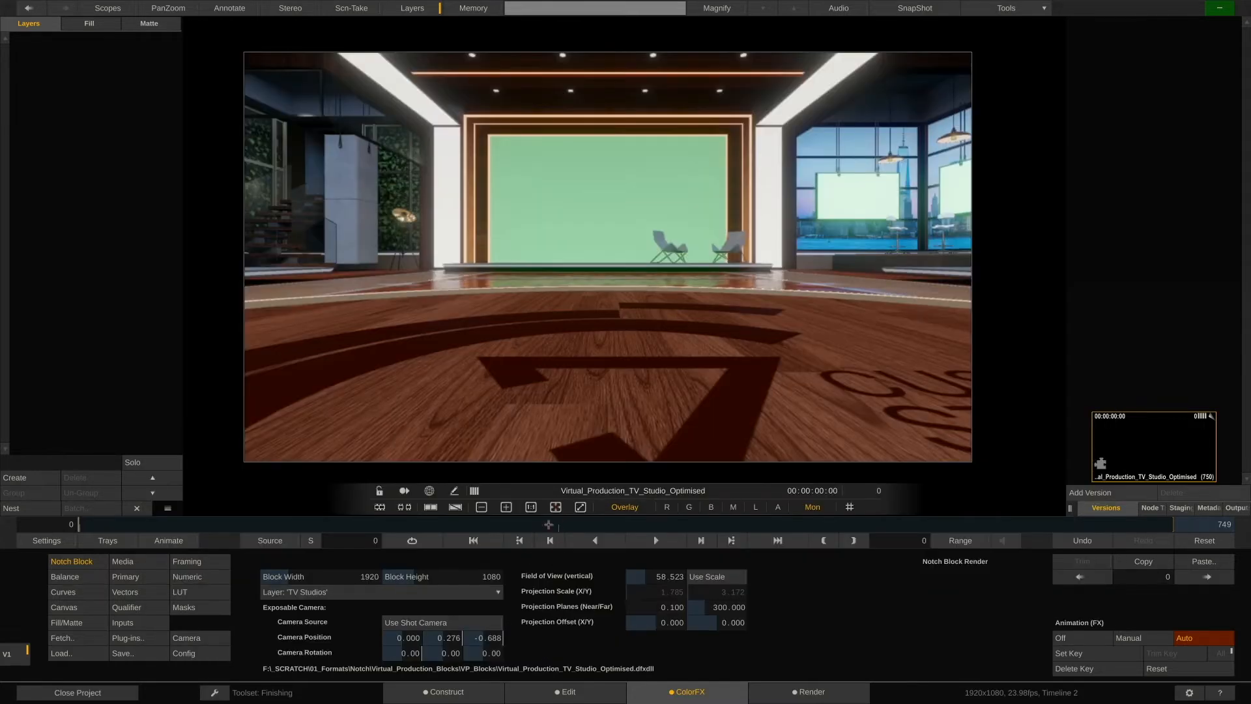
Play back the animated camera move from frame 0 to review it.
drag(548, 524, 75, 525)
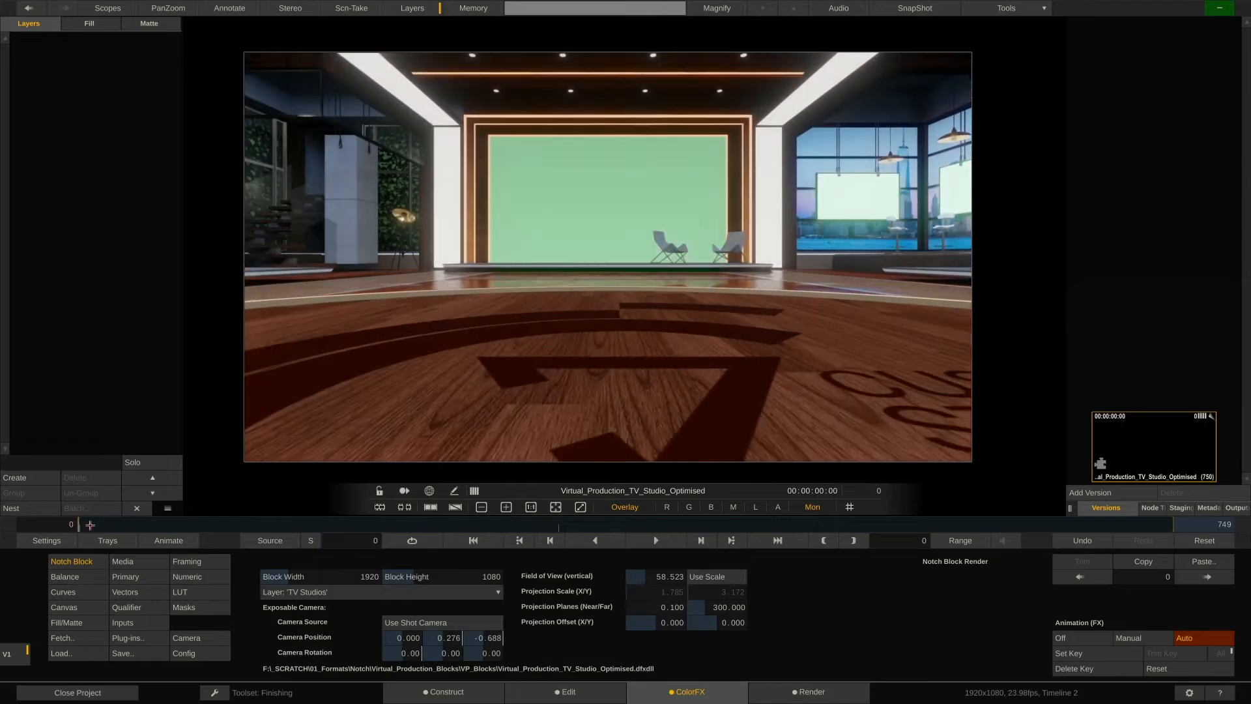
key(space)
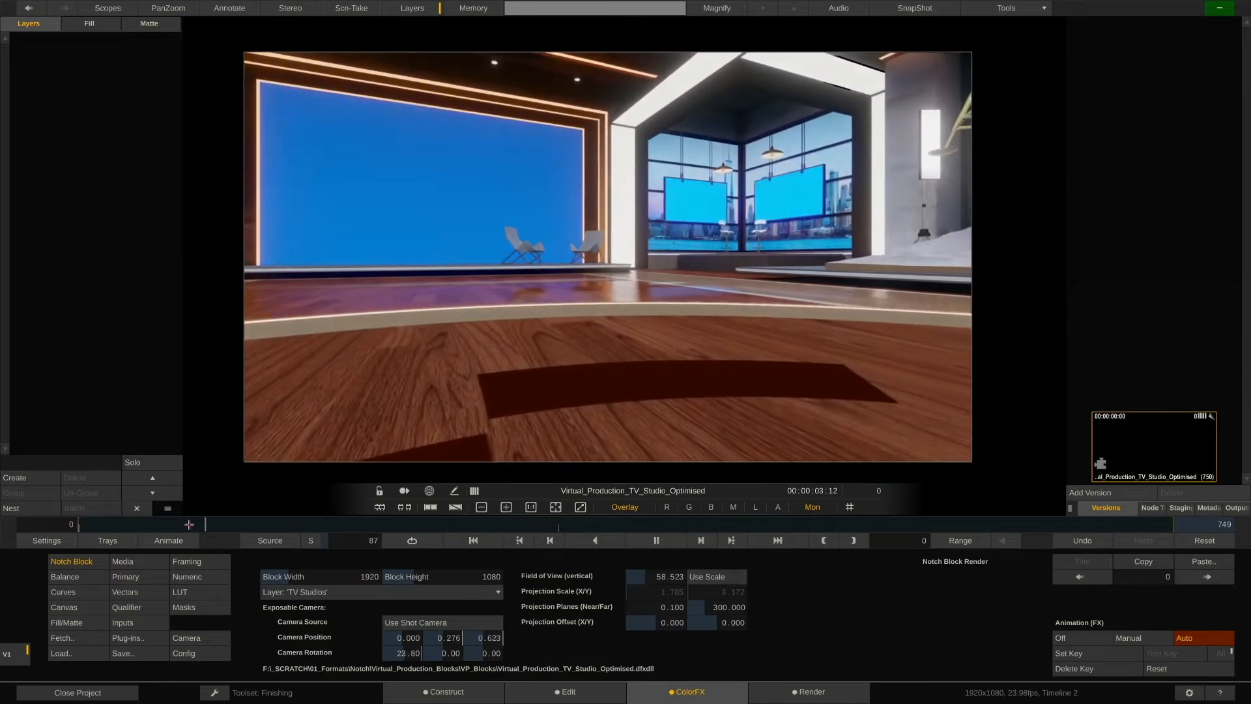
drag(189, 525, 391, 524)
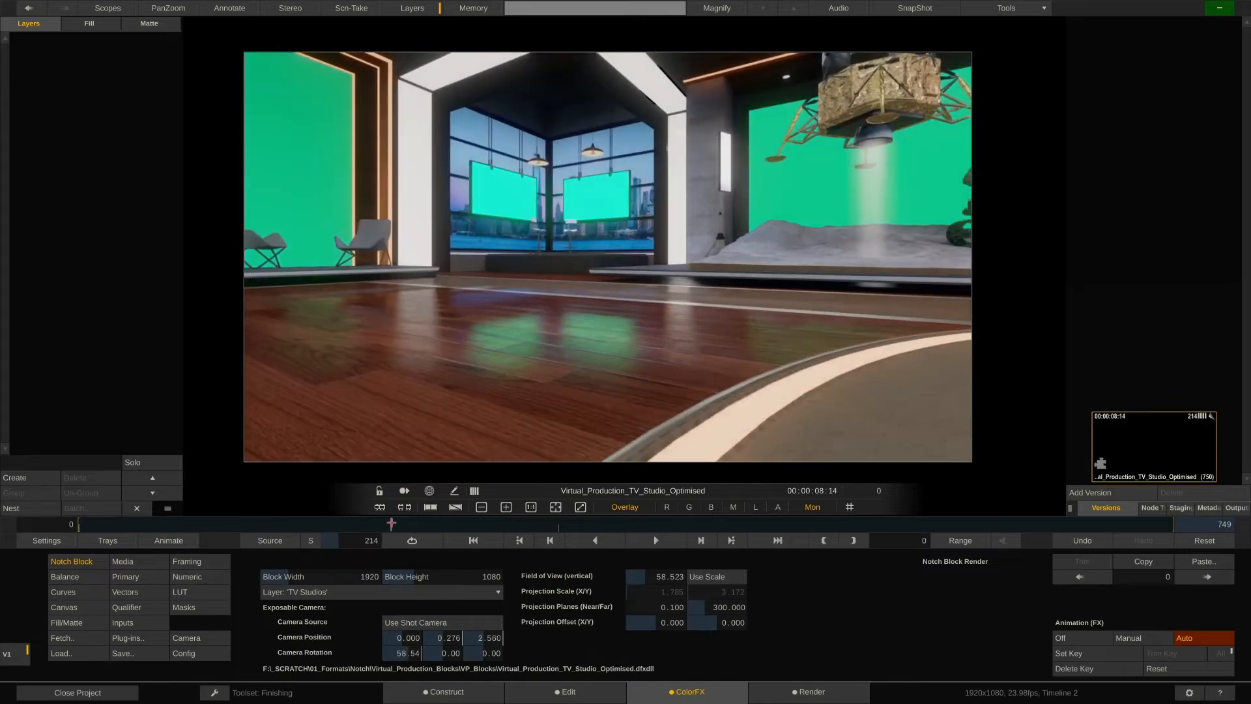
Open the Animation Editor and inspect the camY, camZ and camPan keyframe curves.
click(168, 540)
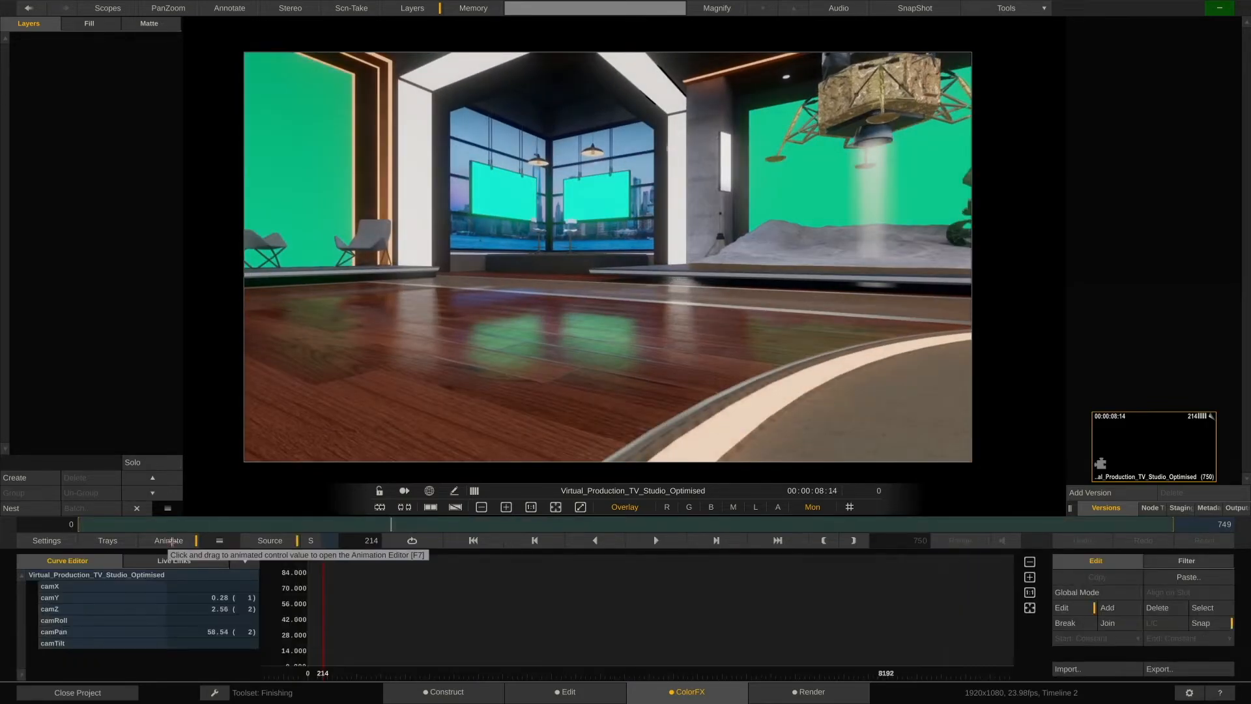
click(120, 598)
click(118, 608)
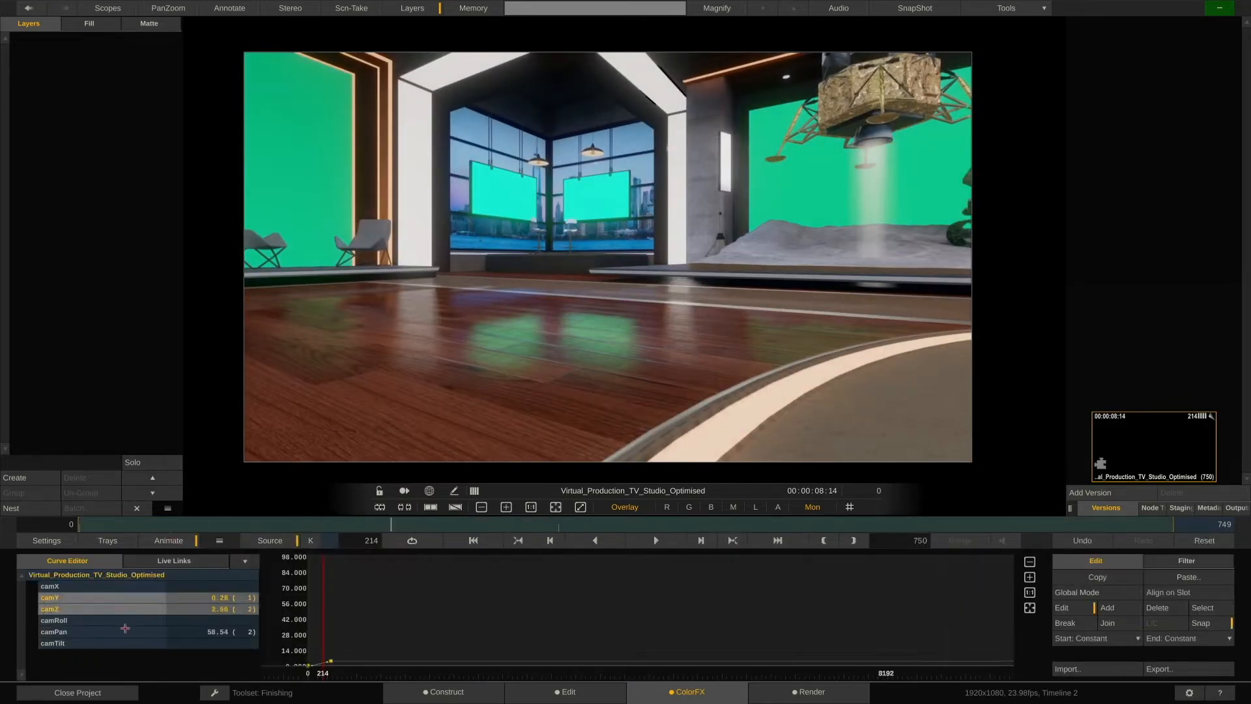
click(123, 632)
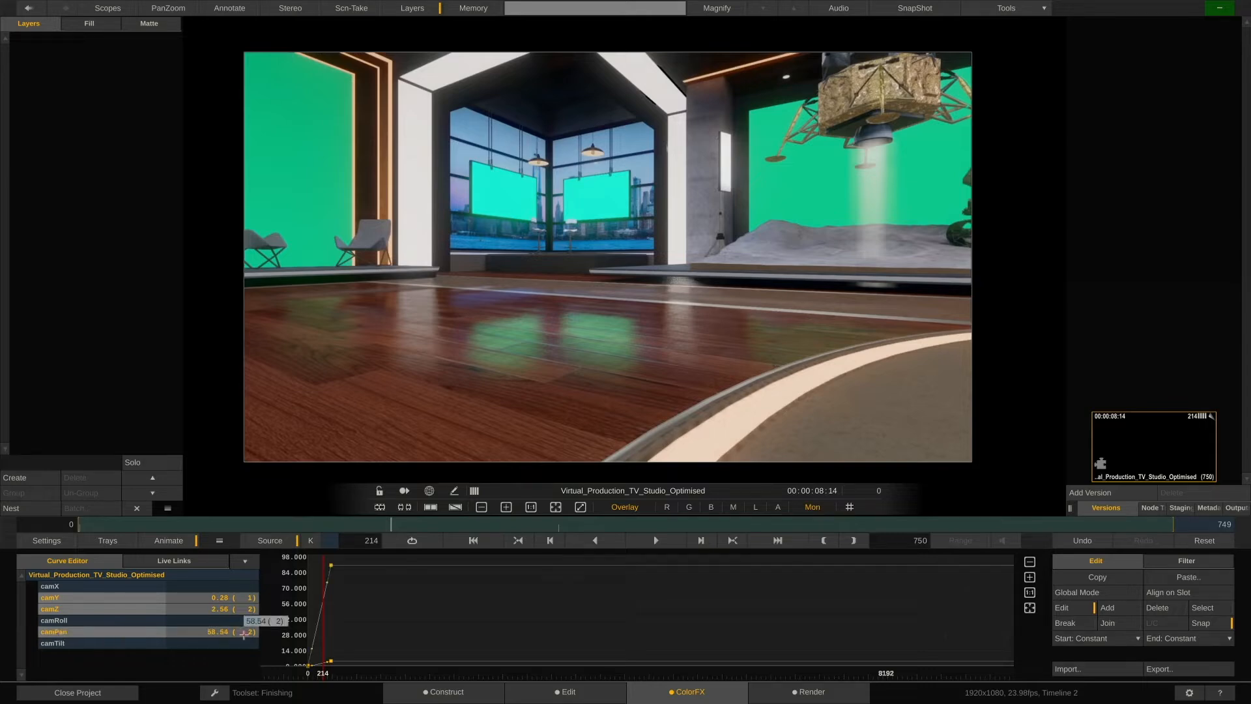
click(176, 540)
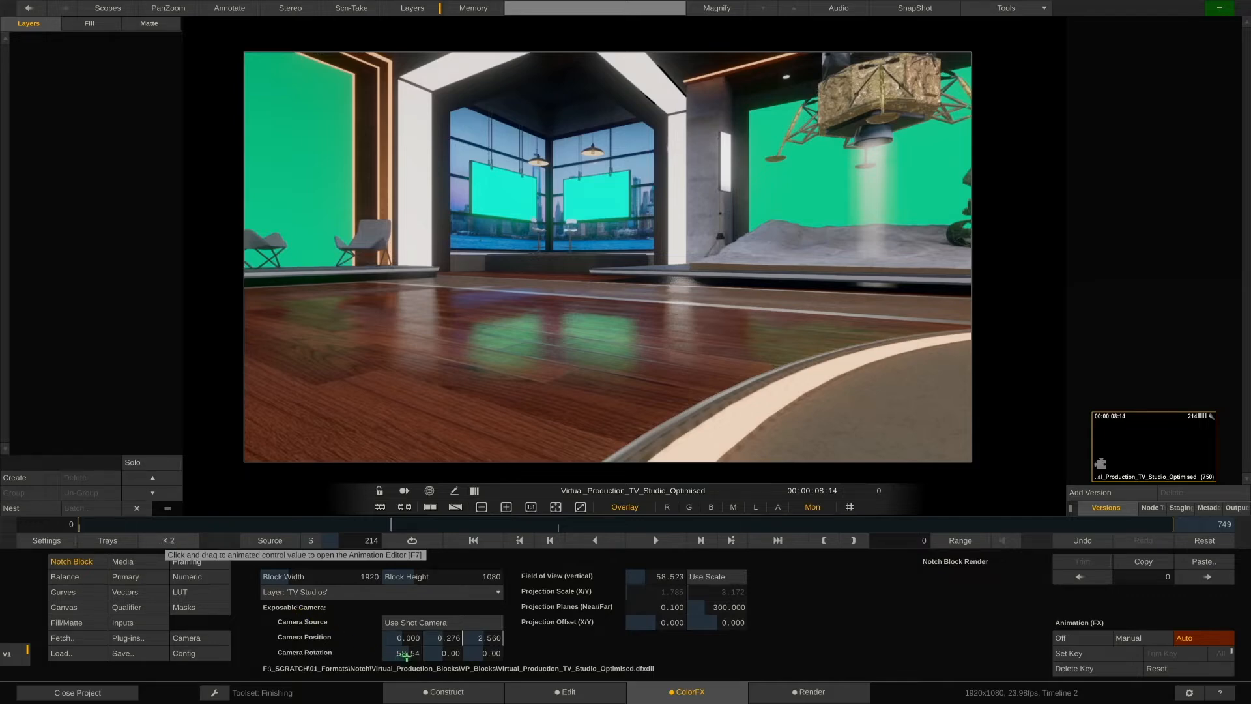
click(414, 653)
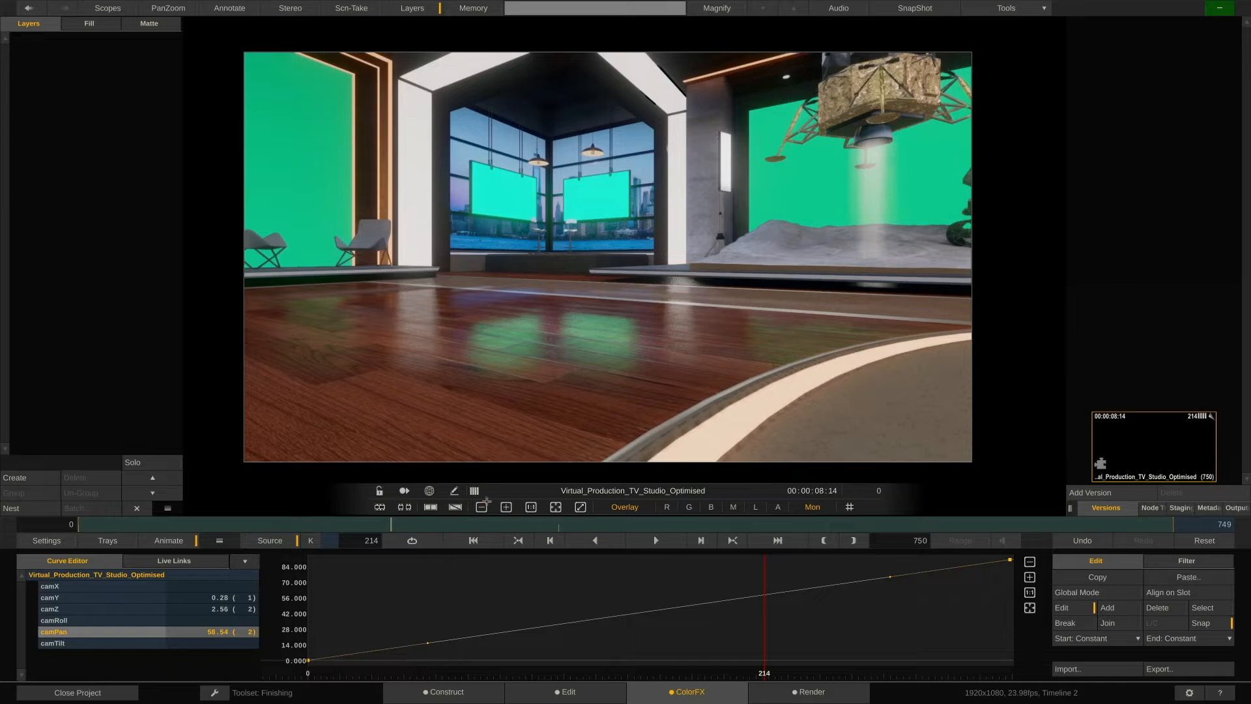
click(481, 507)
drag(622, 356, 643, 324)
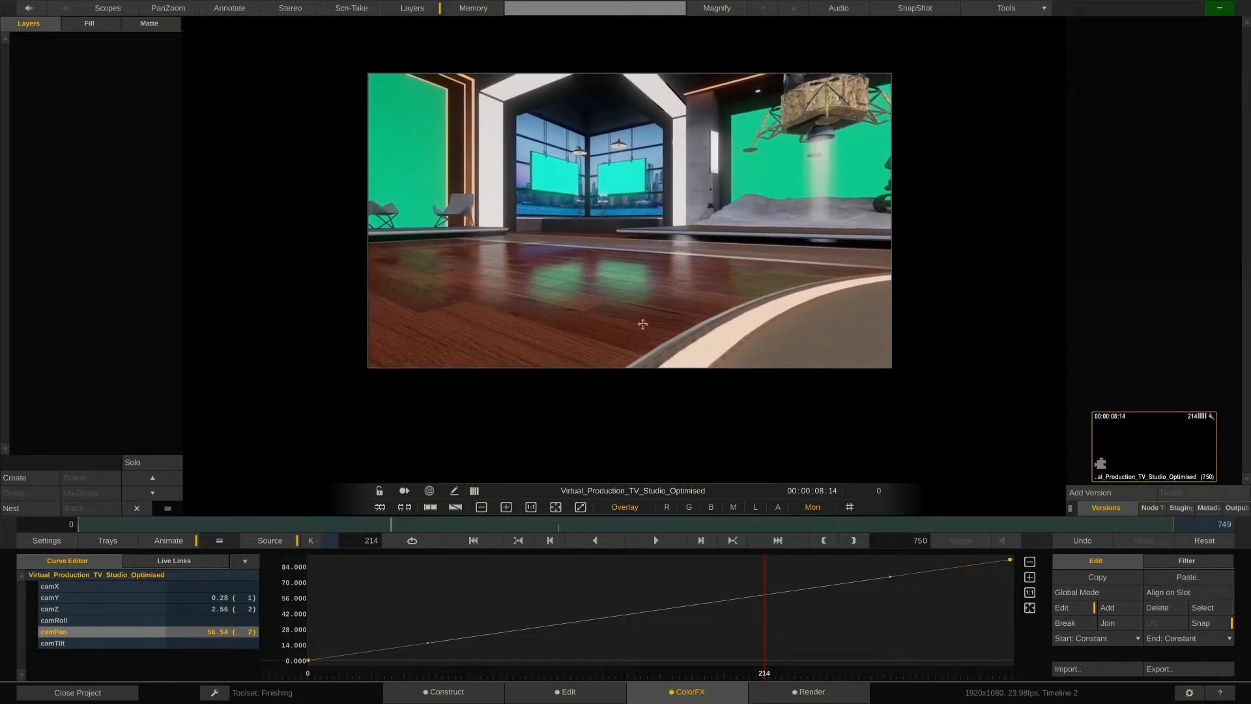
Ease the start of the camPan curve by extending the first keyframe's tangent handle and moving that key to about frame 50.
drag(221, 540, 253, 455)
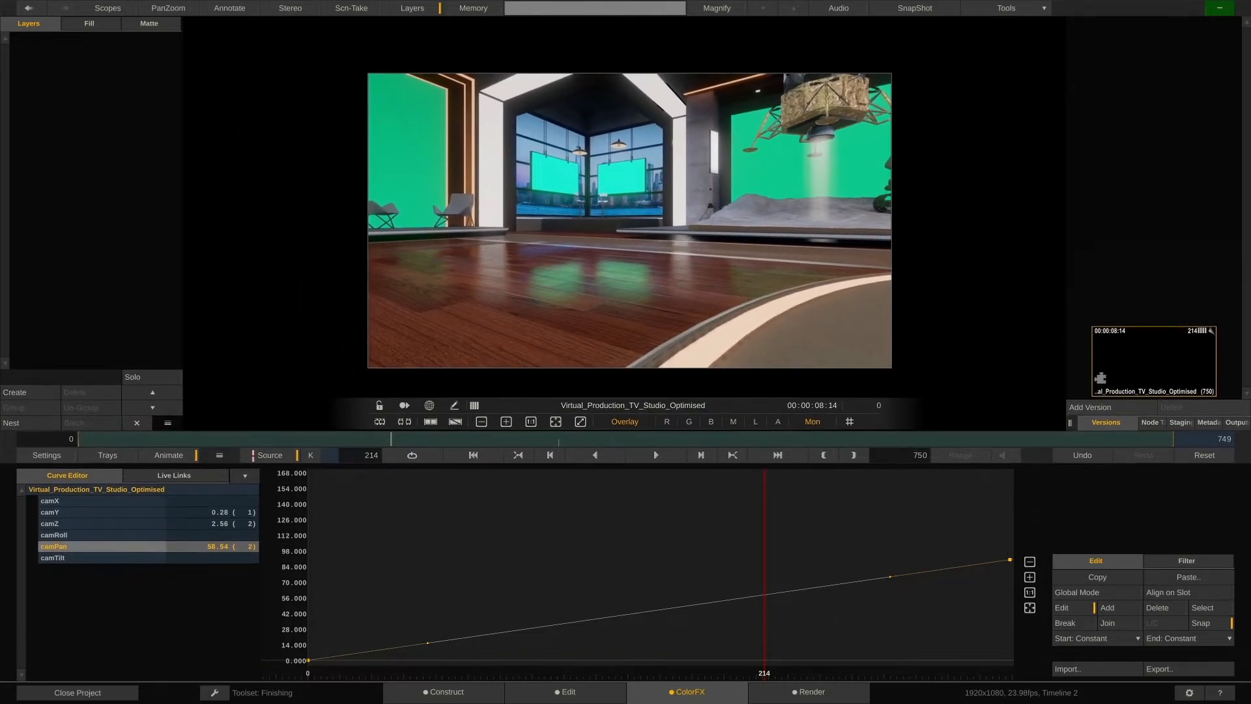
drag(610, 557, 596, 492)
drag(388, 547, 518, 546)
drag(581, 580, 667, 596)
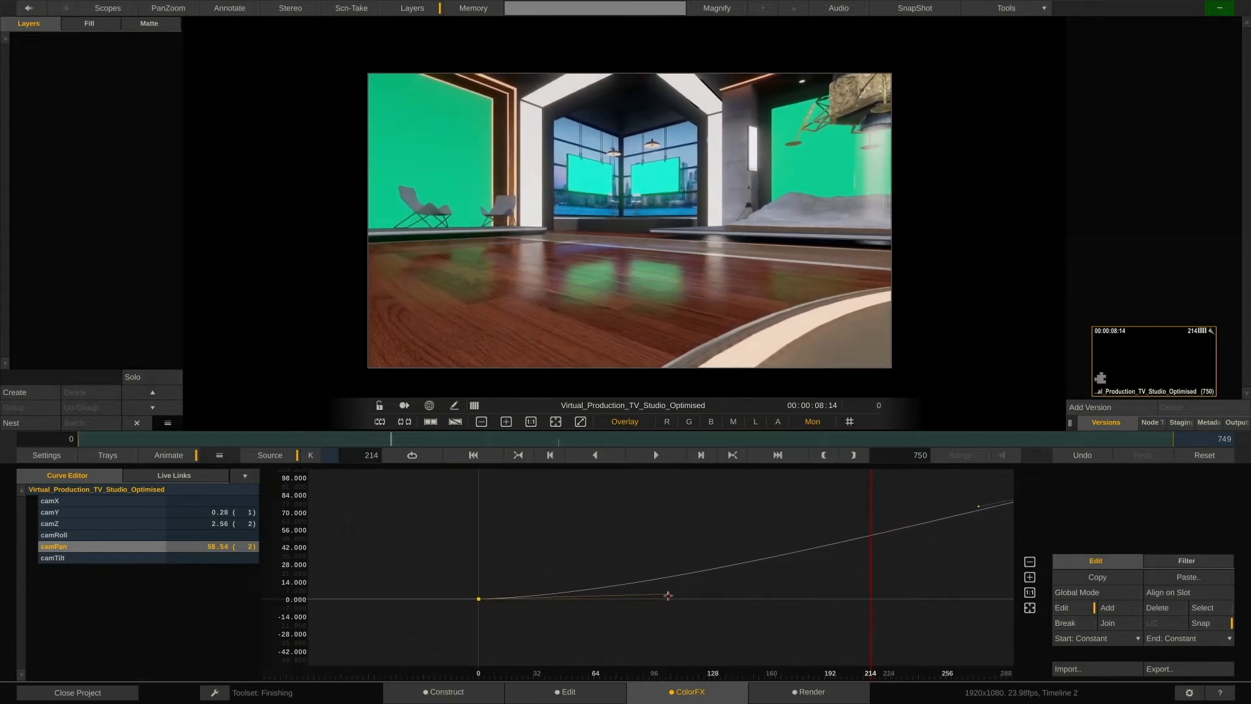
drag(790, 573, 593, 588)
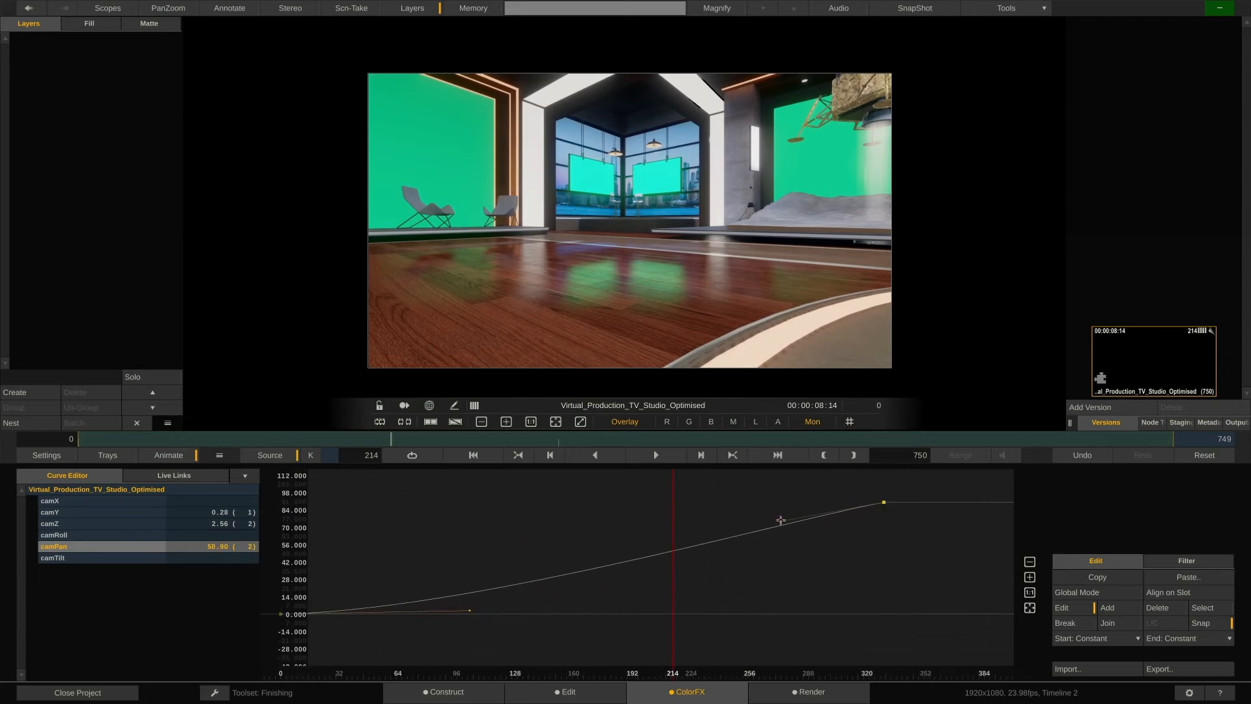
drag(782, 521, 751, 503)
drag(486, 532, 552, 538)
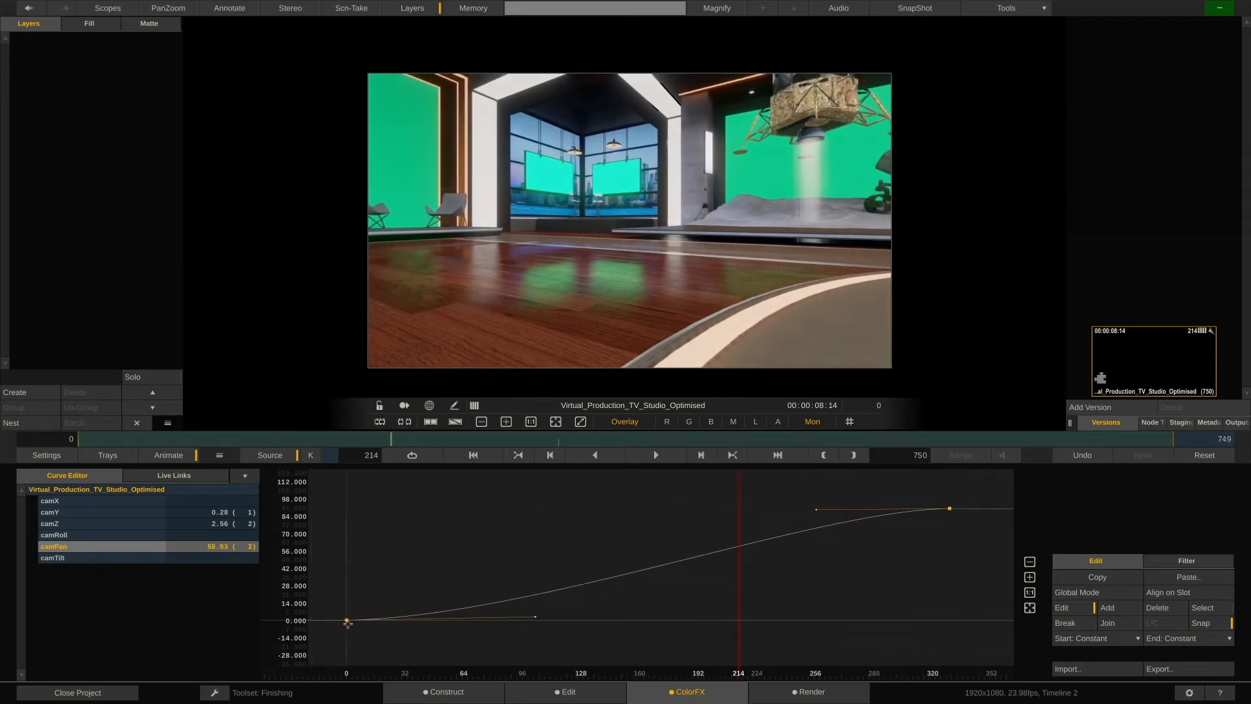
drag(347, 623, 439, 624)
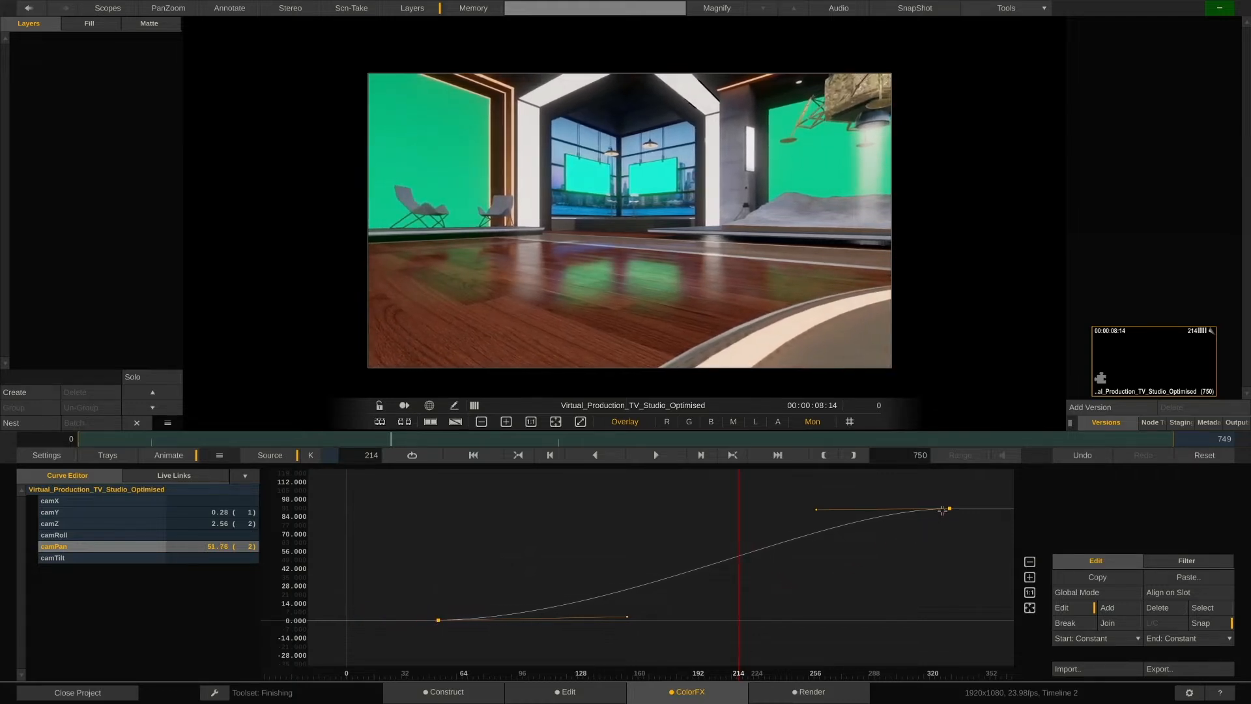
Lower the last camPan keyframe at frame 329 to about 79.5.
click(950, 508)
drag(949, 507, 949, 521)
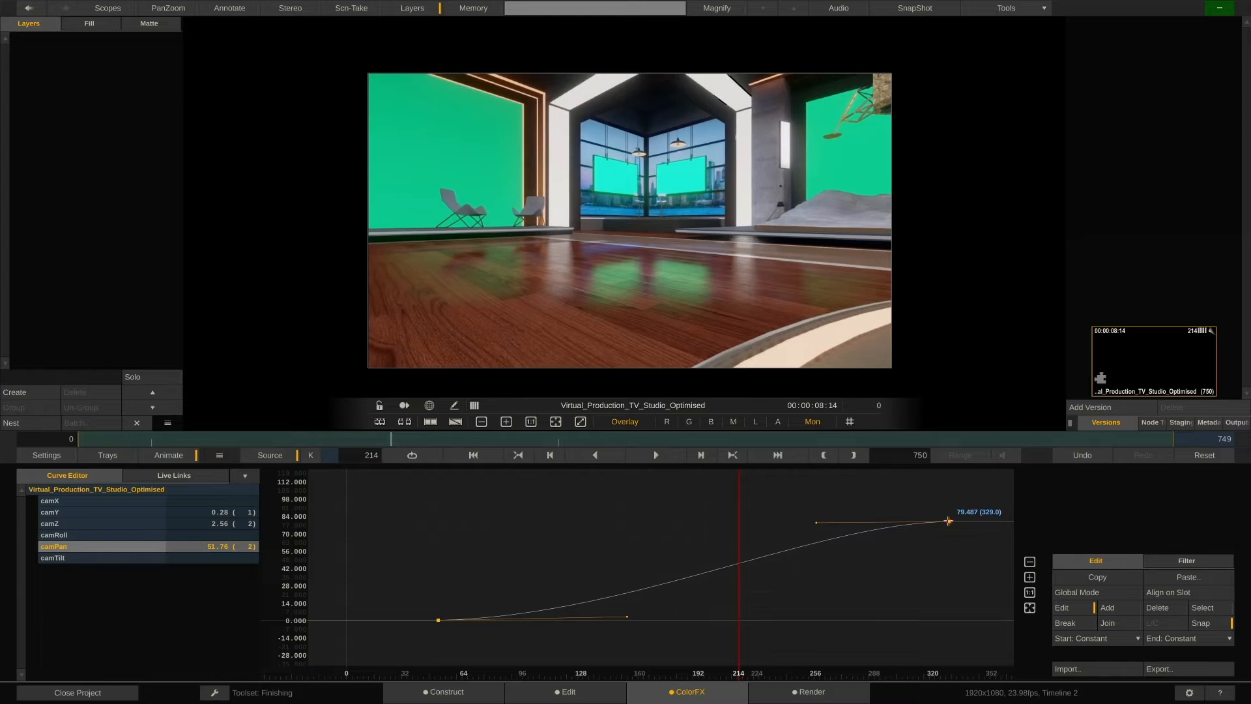
drag(943, 563, 830, 566)
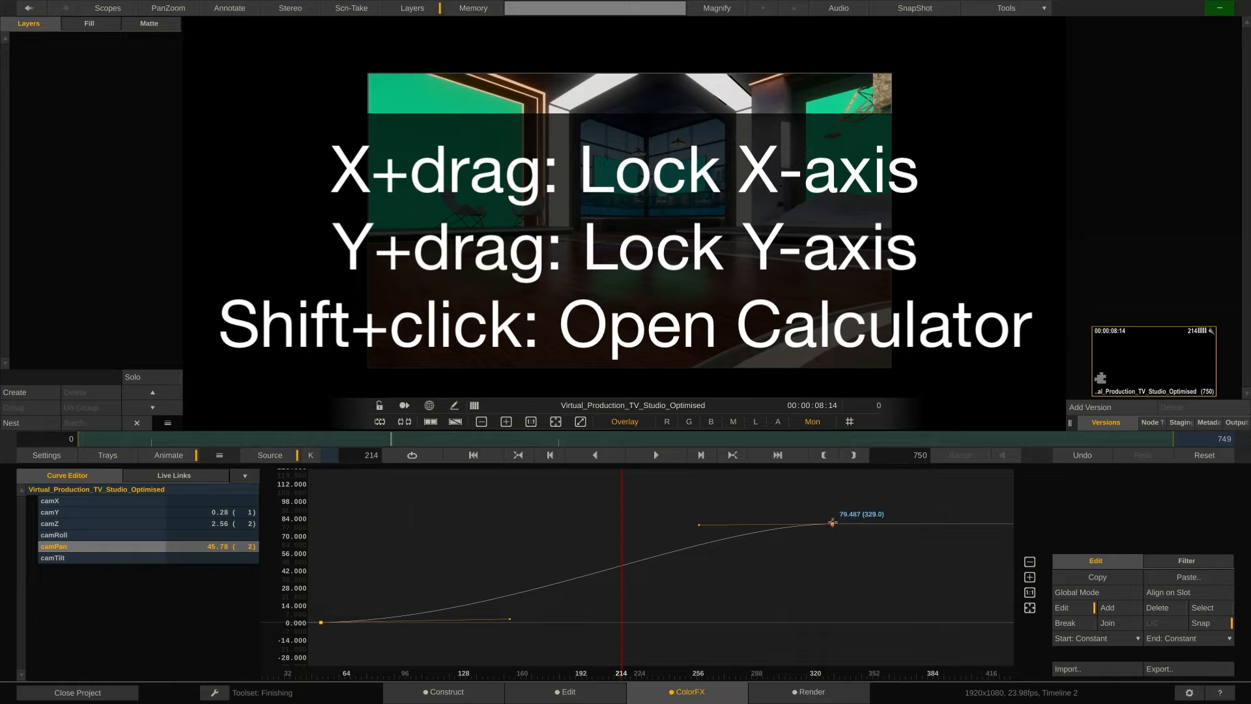
Enter a new value for the last camPan keyframe with the calculator, then close the Animation Editor.
shift+click(832, 523)
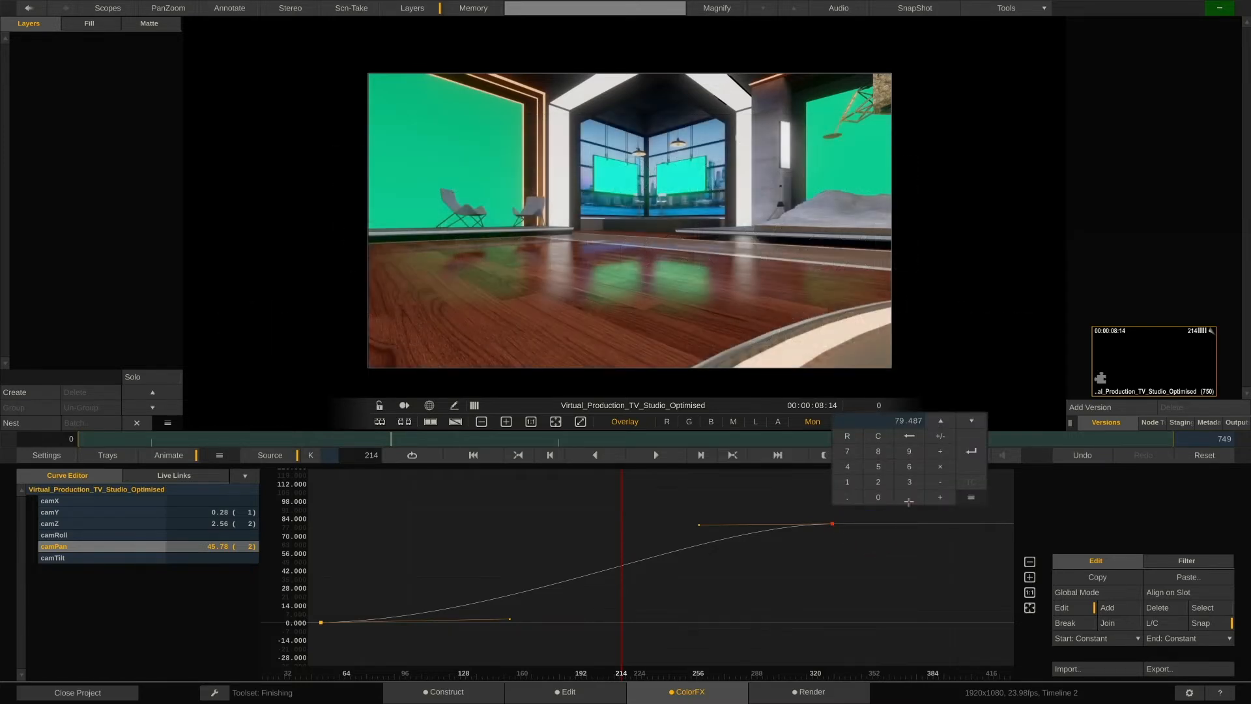
text(80)
click(971, 451)
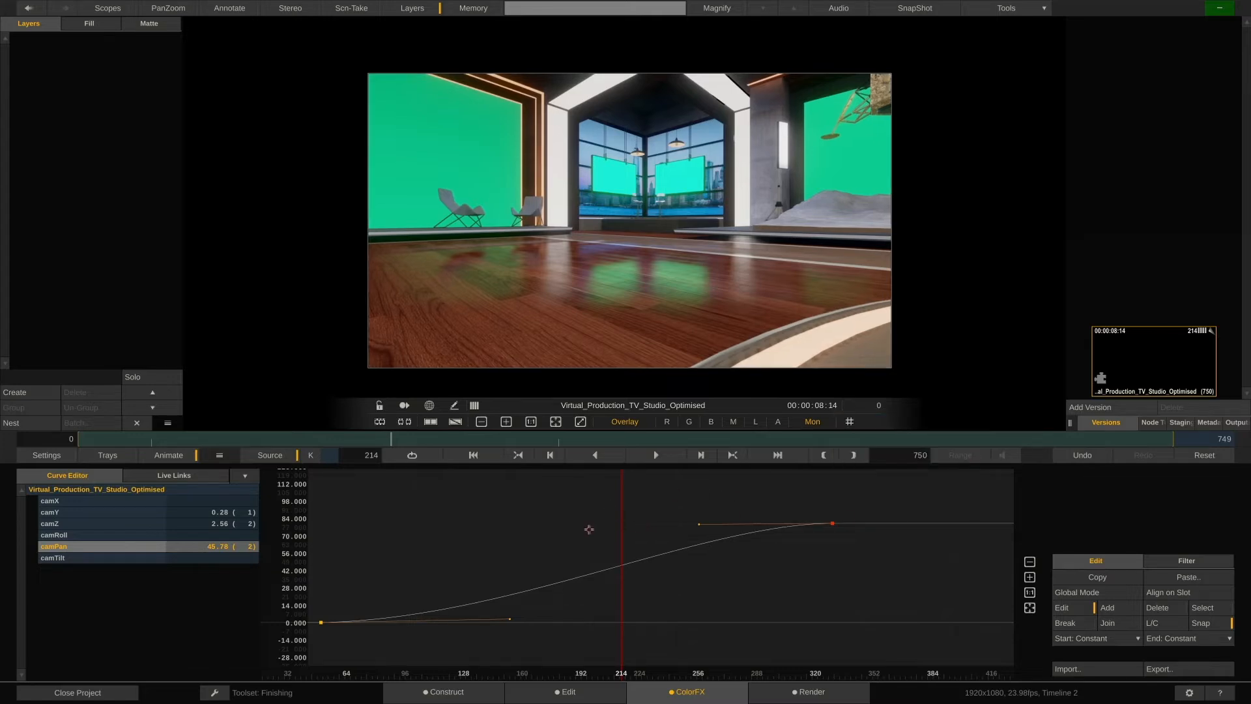
click(169, 452)
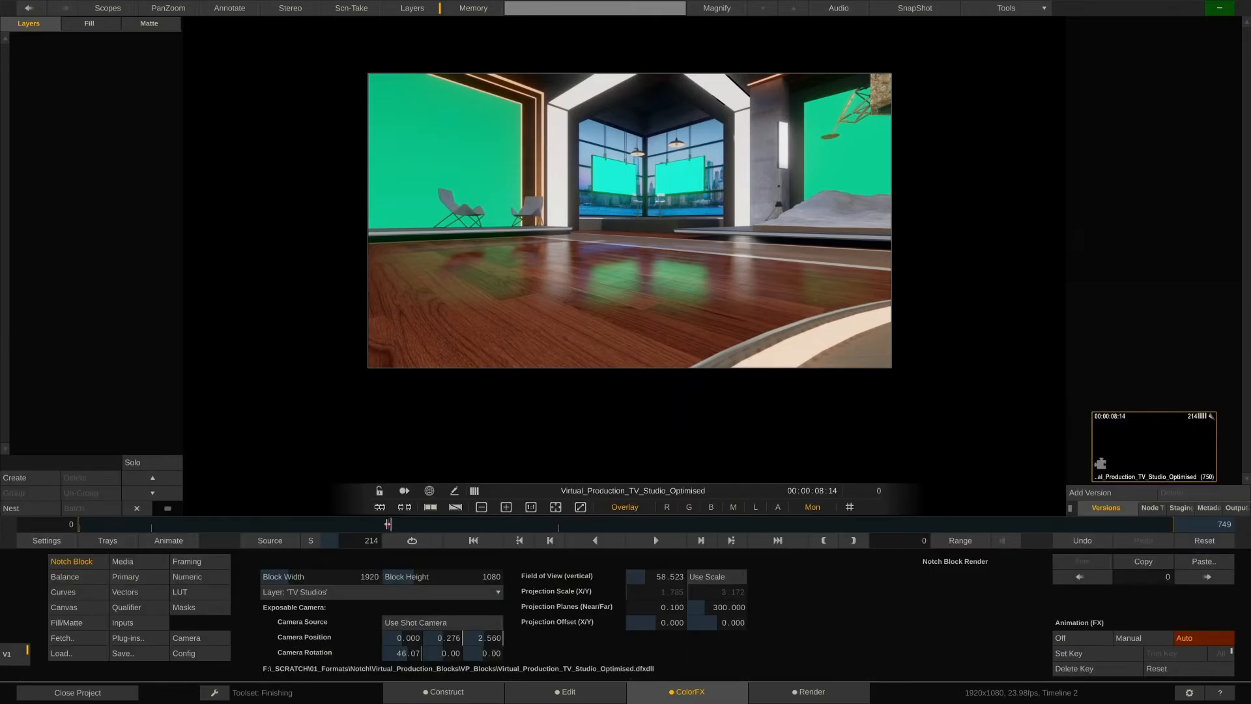
Fetch the A004_C329_0902SU beach clip from Timeline 1 as the block's Video 1 input.
drag(388, 524, 417, 525)
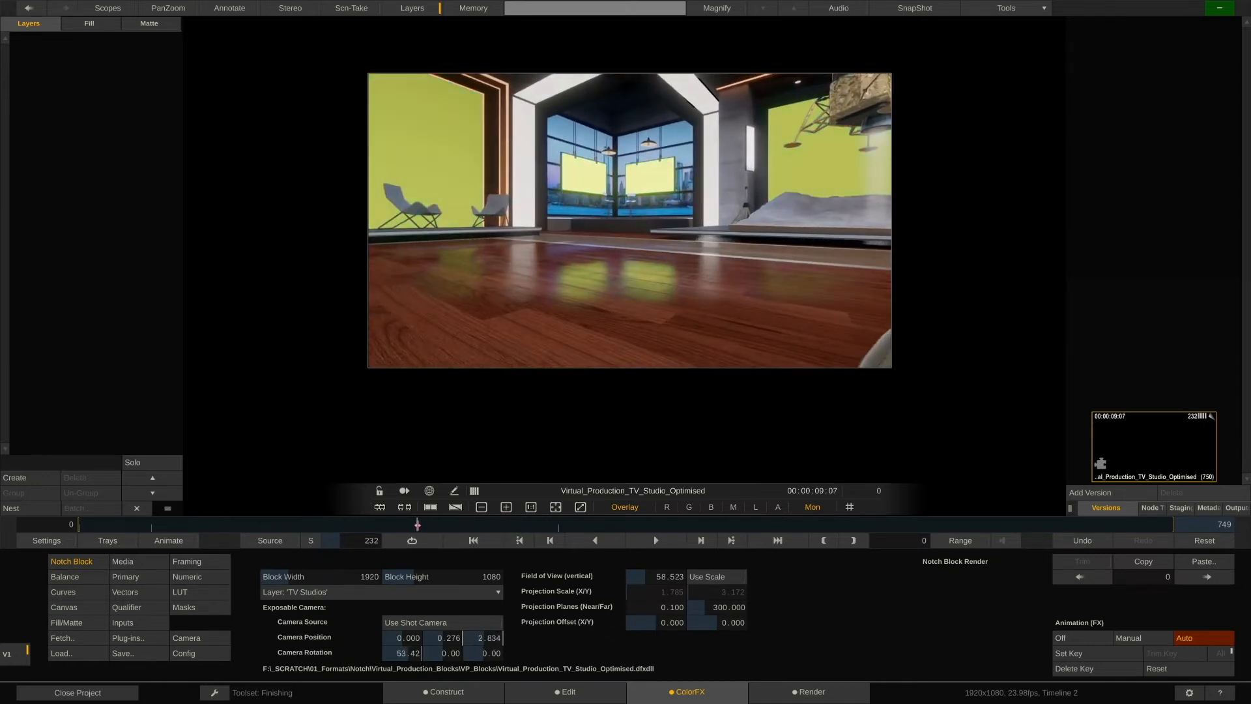
click(124, 623)
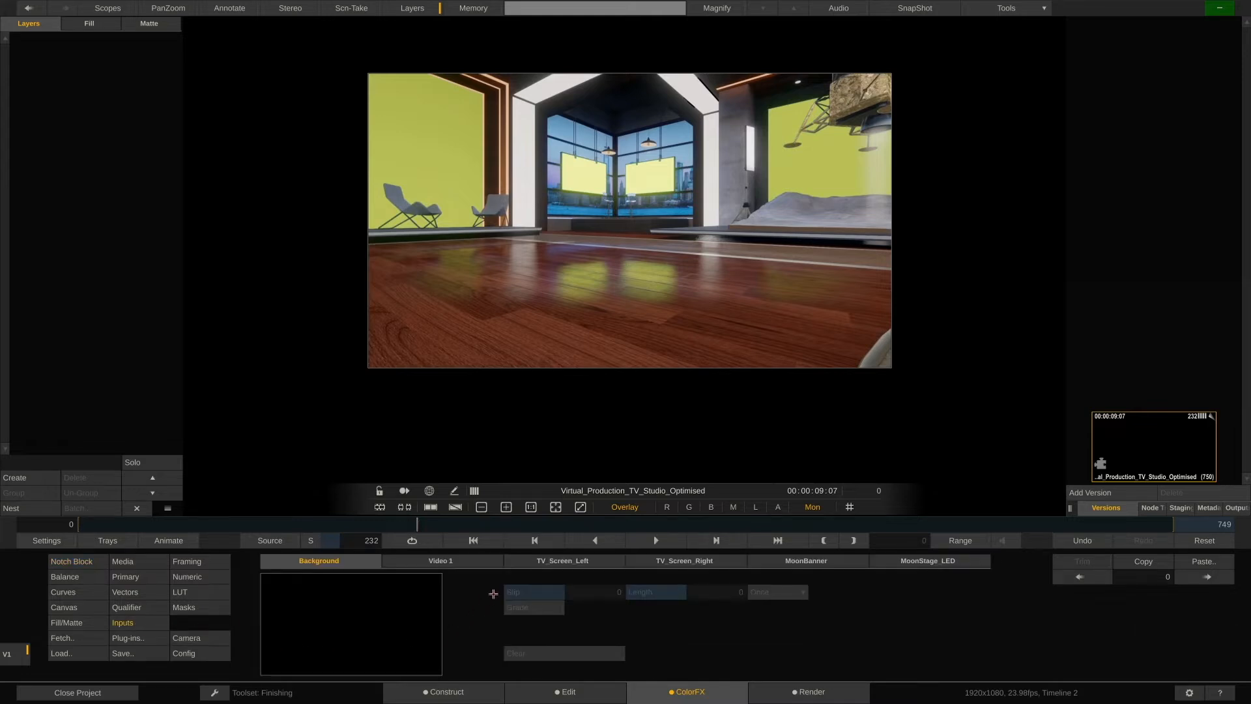
click(479, 561)
click(329, 459)
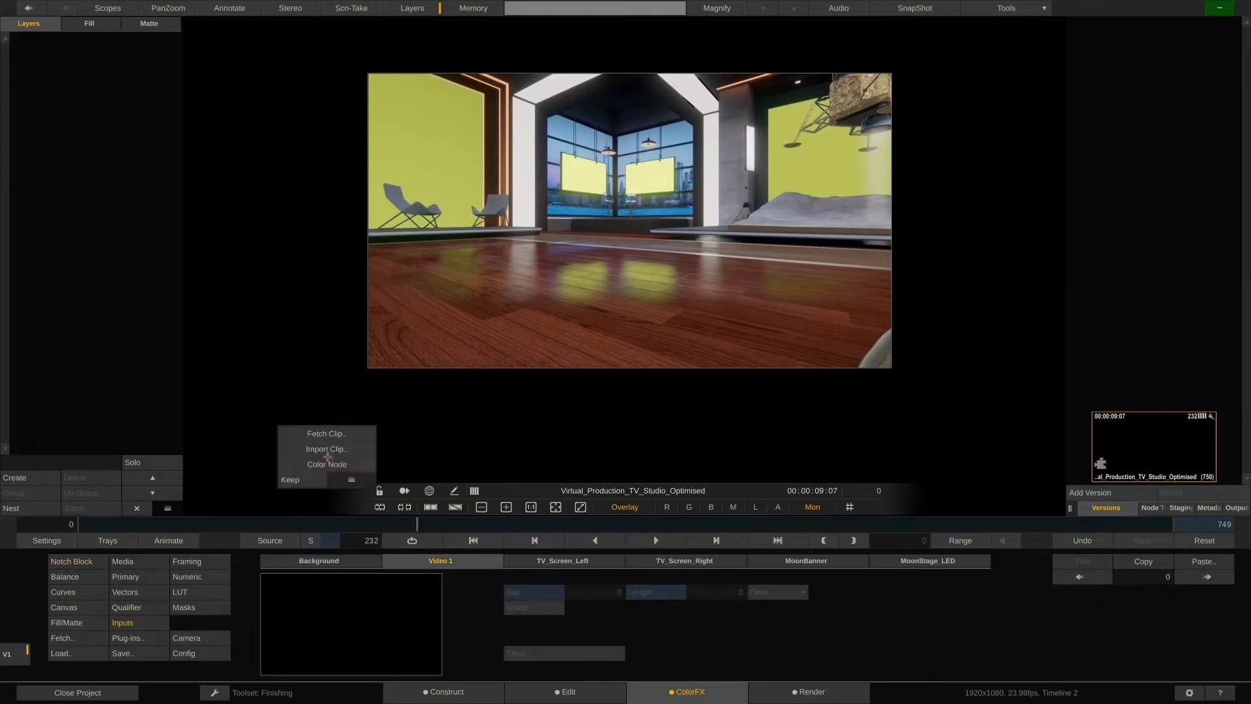
click(358, 434)
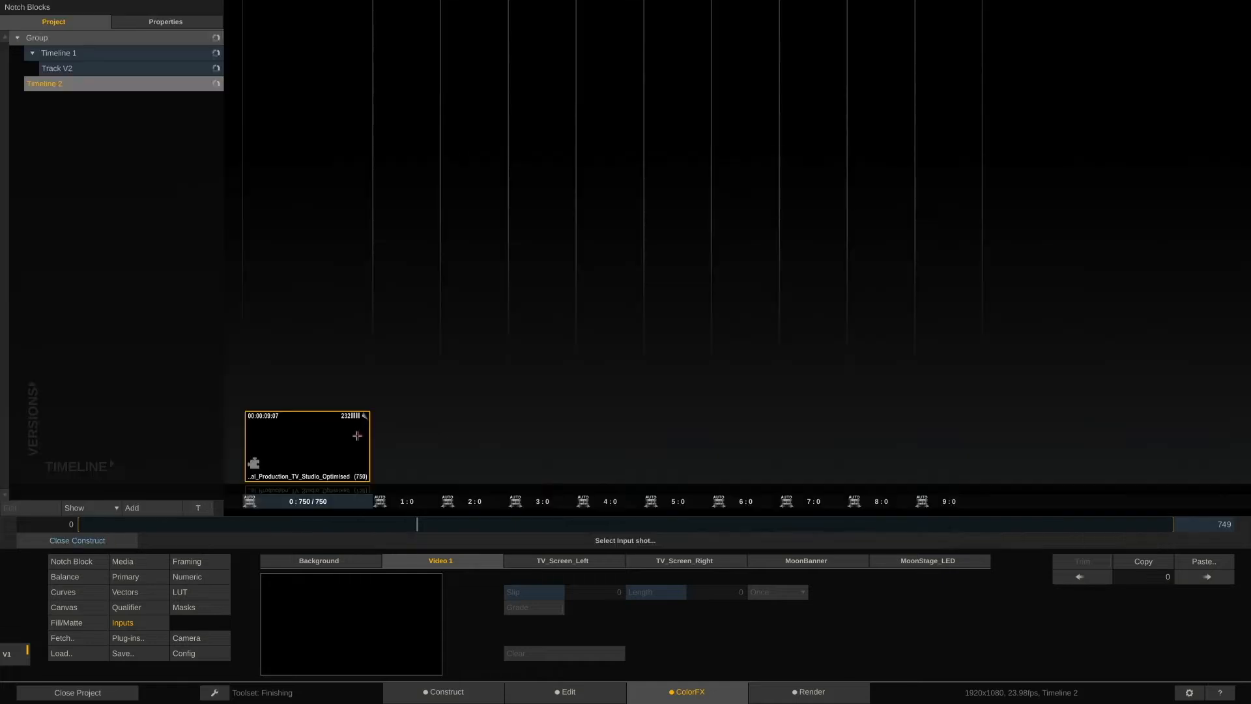
click(173, 54)
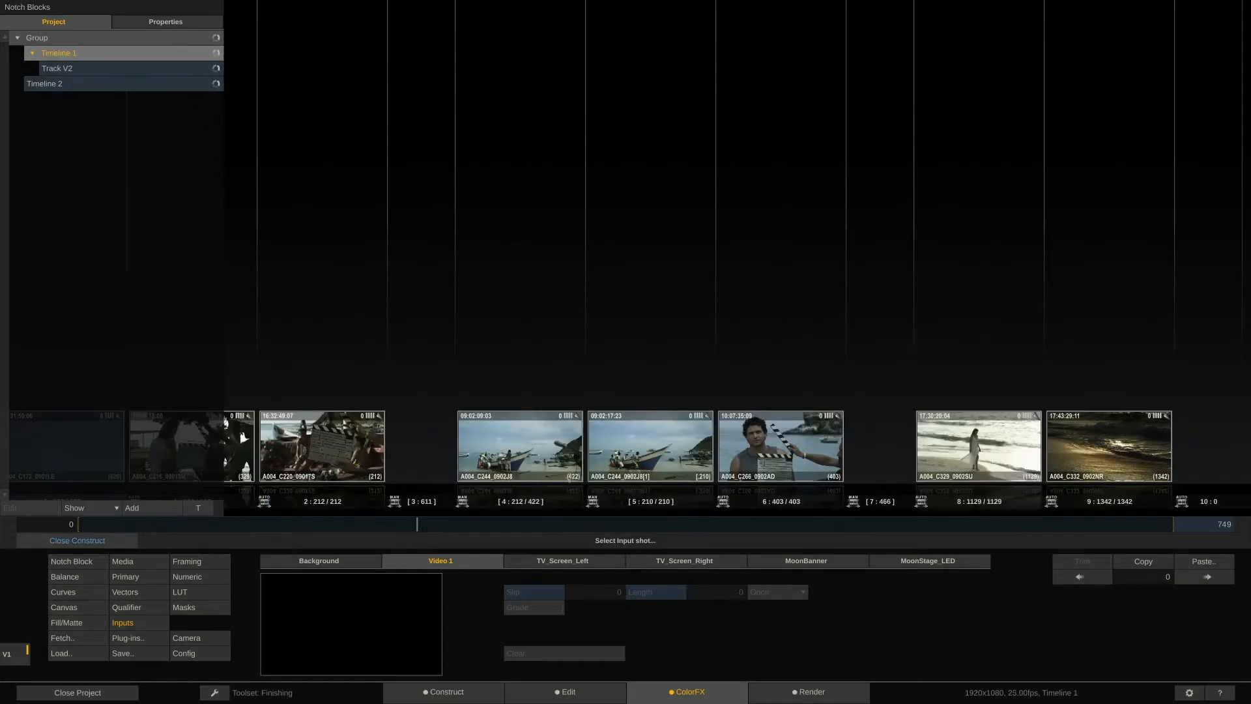
click(850, 431)
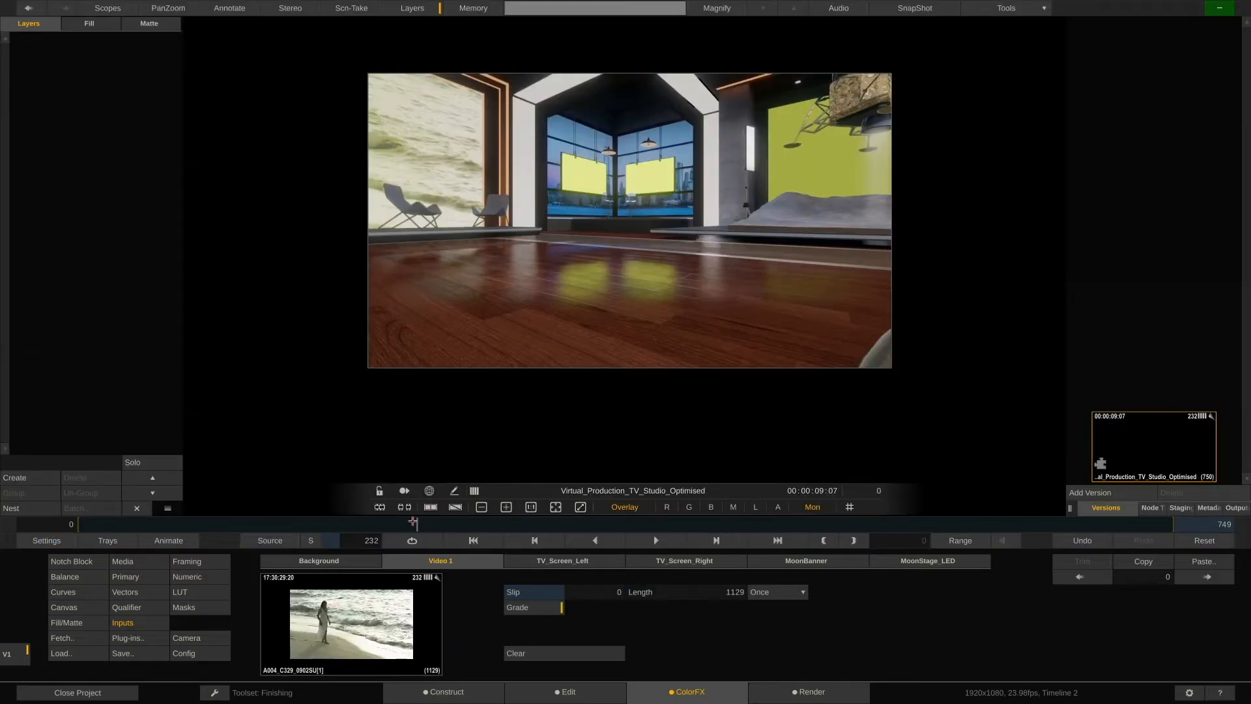
drag(414, 523, 301, 524)
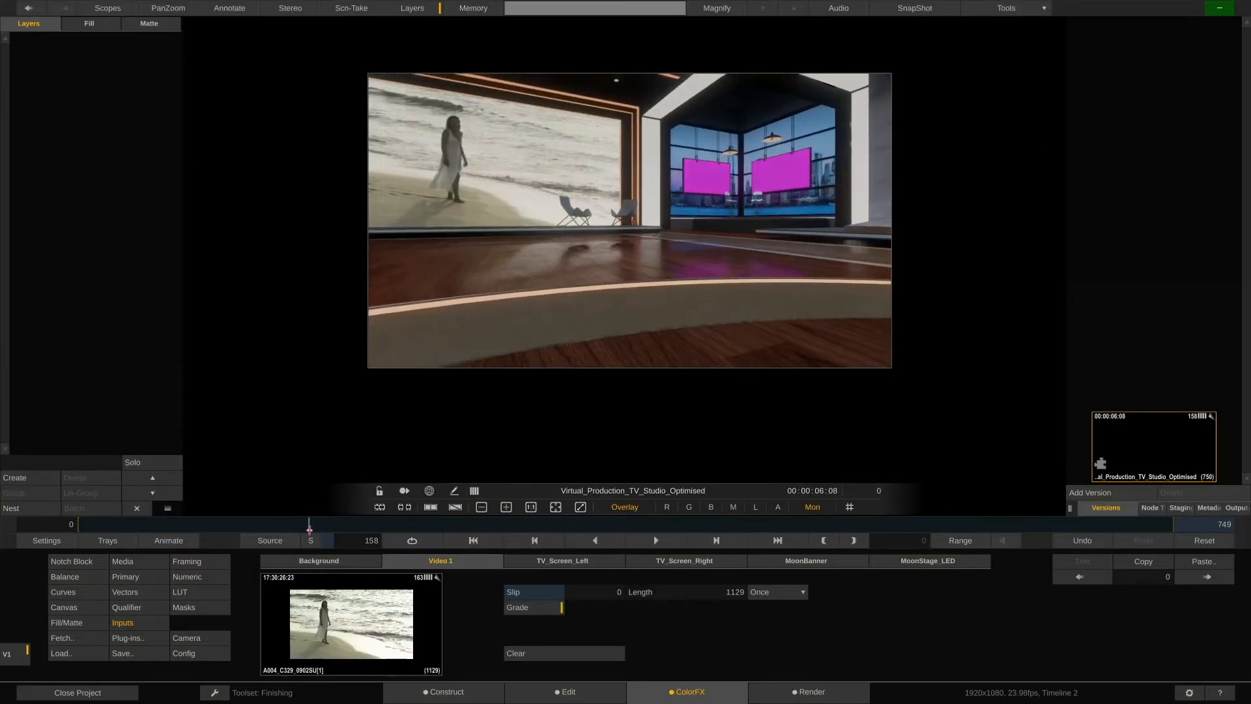
Create a black color node and assign it as the MoonStage_LED input.
right_click(448, 409)
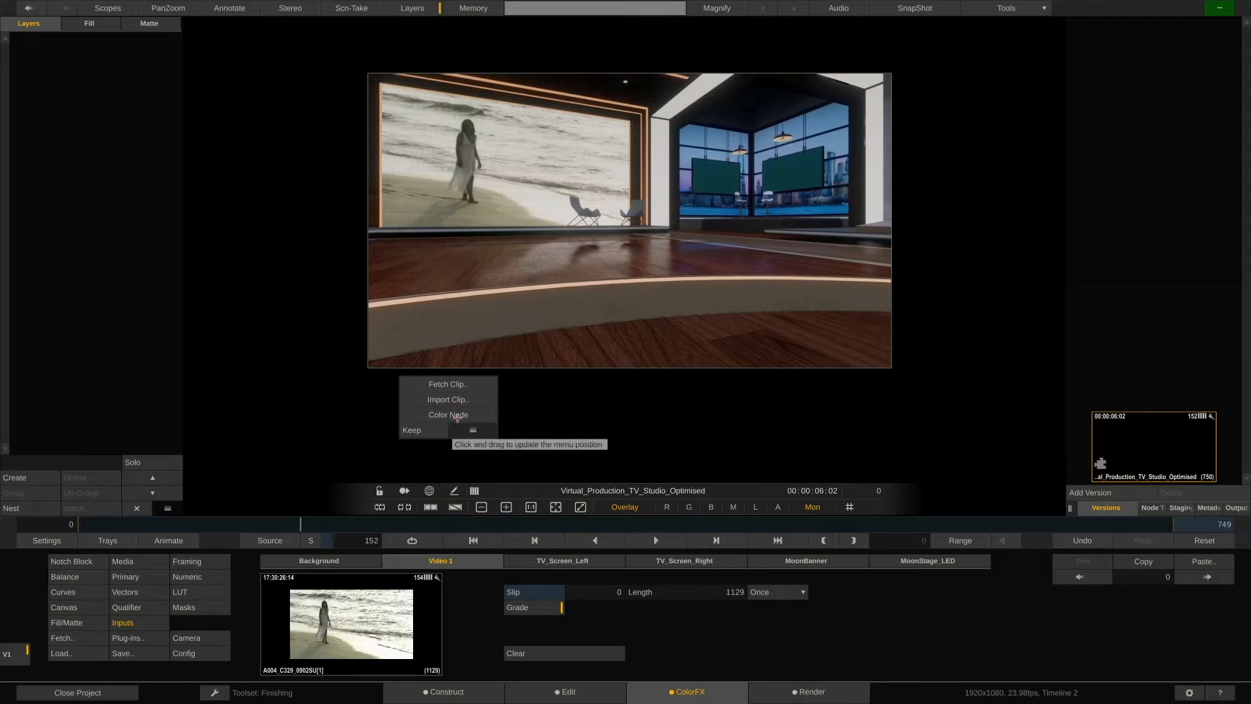
click(463, 417)
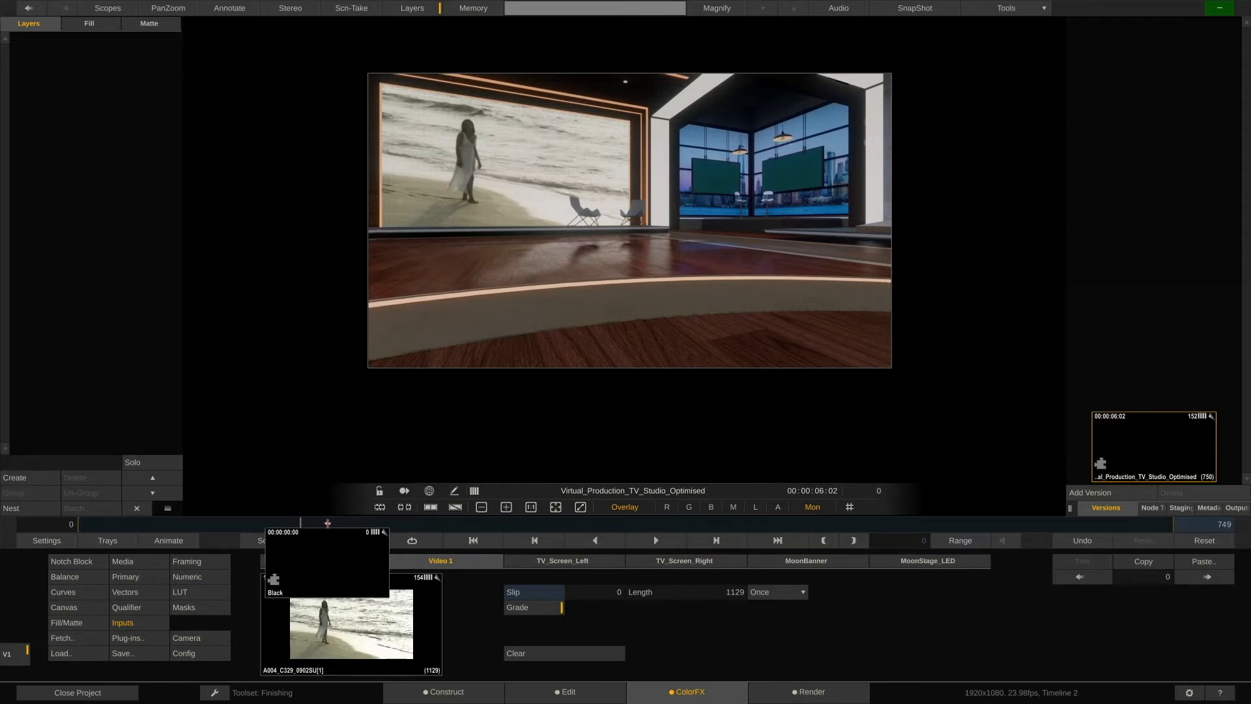
drag(328, 526, 527, 529)
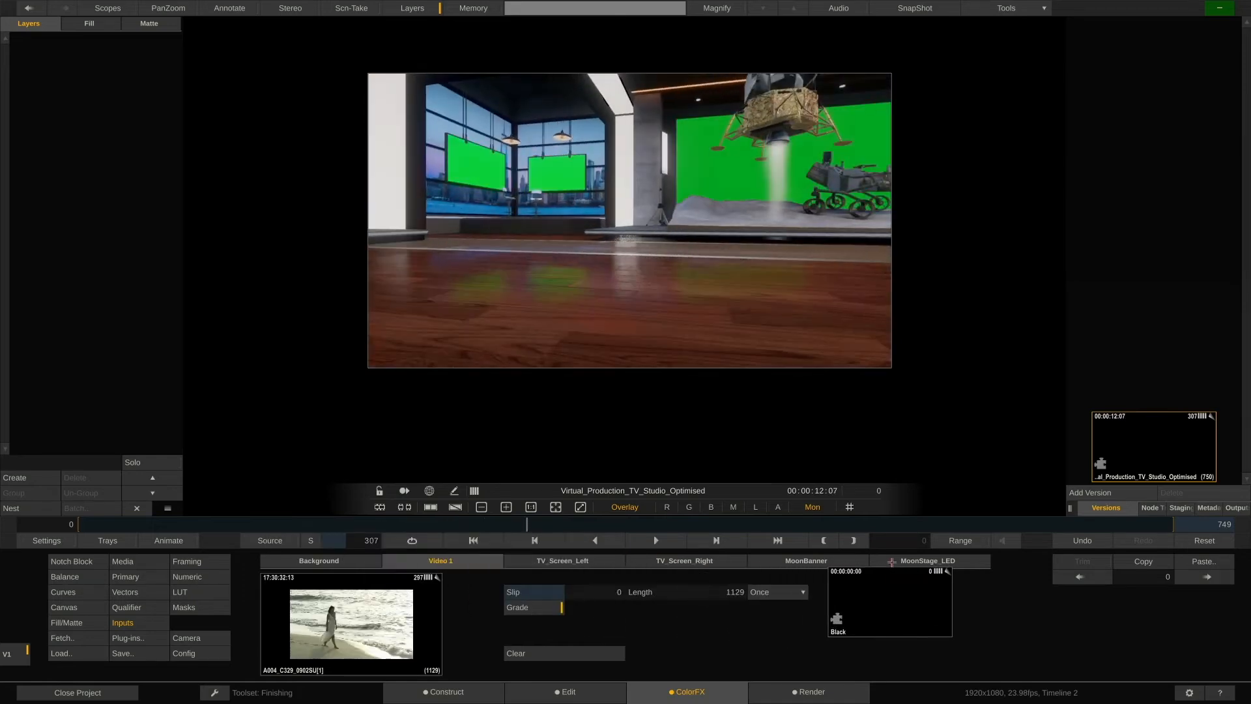
click(335, 600)
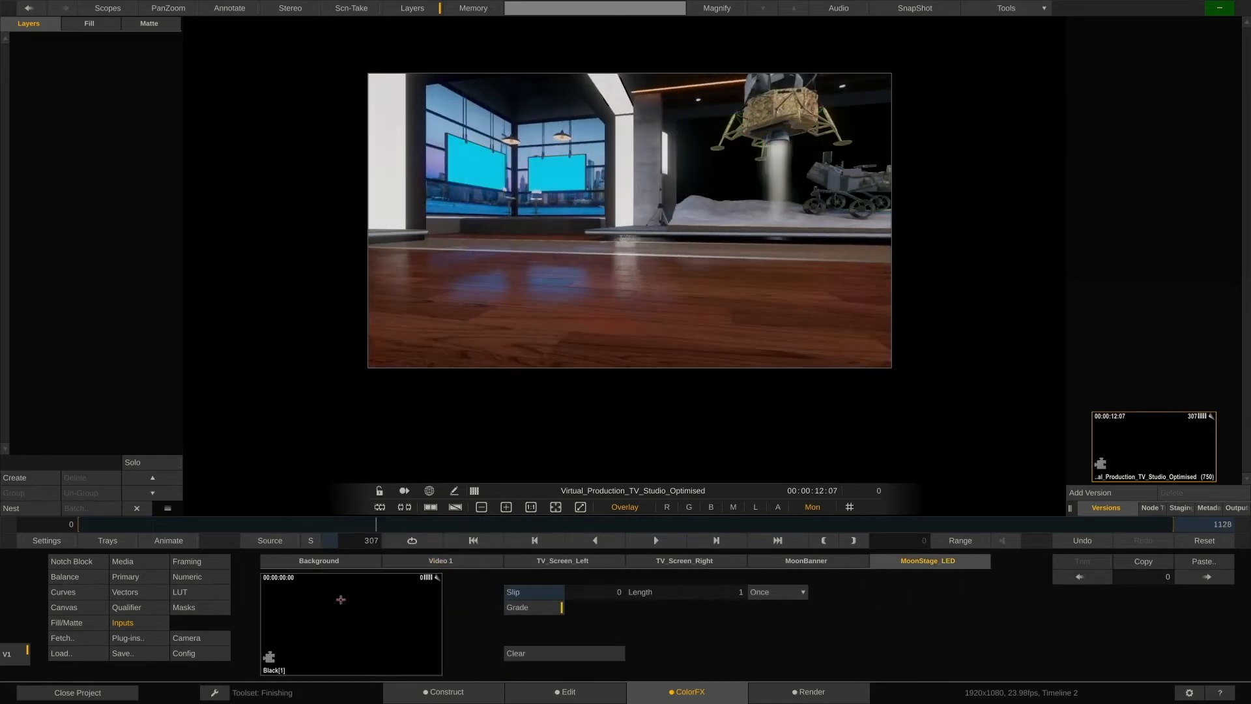
Apply the CPGP_Clouds Matchbox shader as the TV_Screen_Left input.
drag(372, 525, 304, 525)
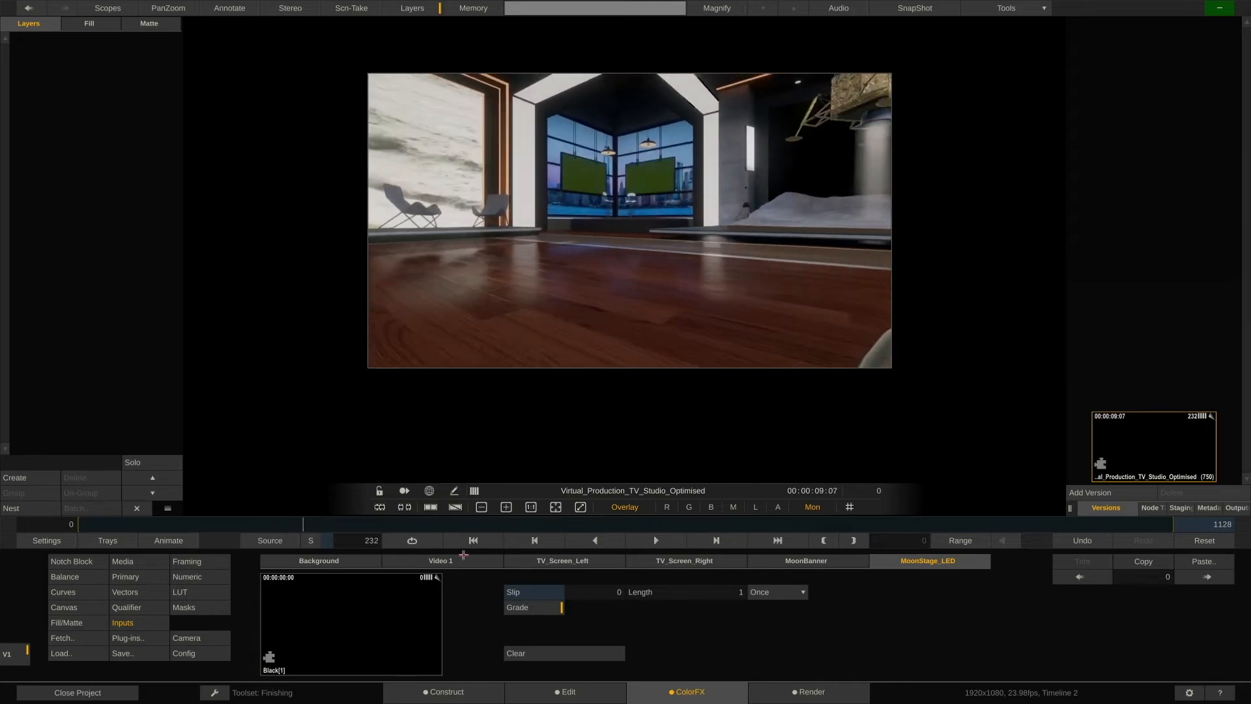
click(601, 561)
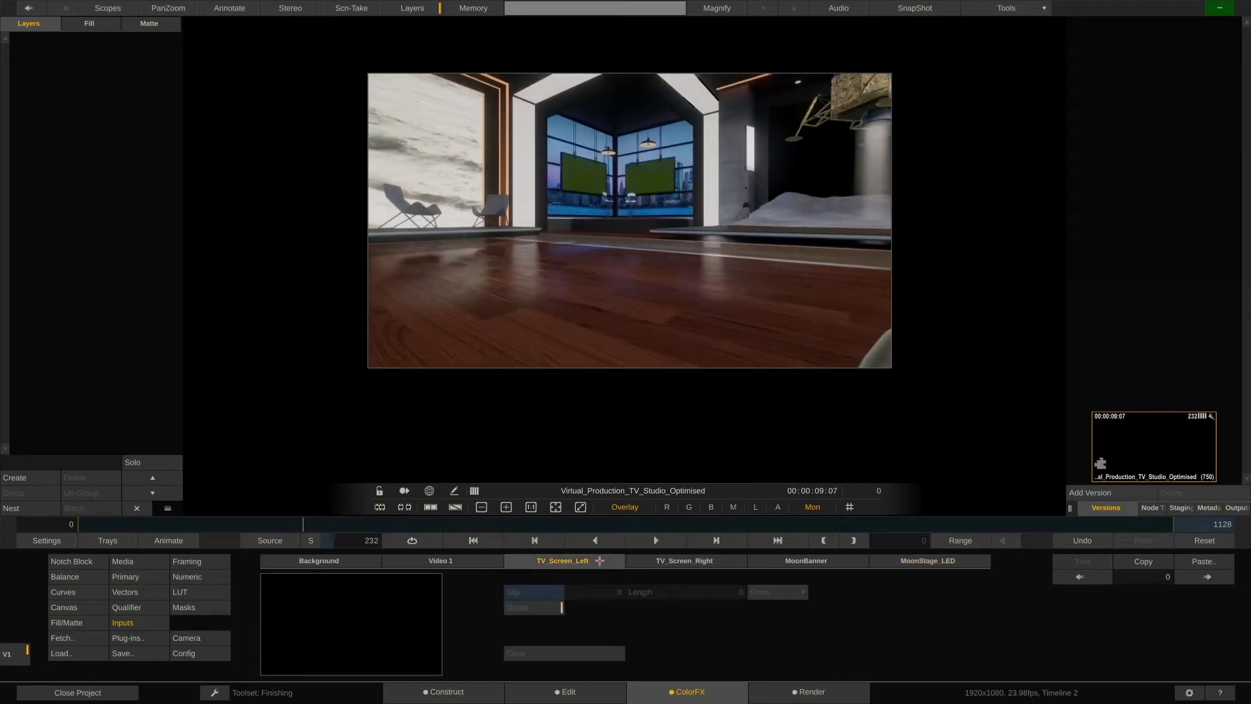
click(154, 636)
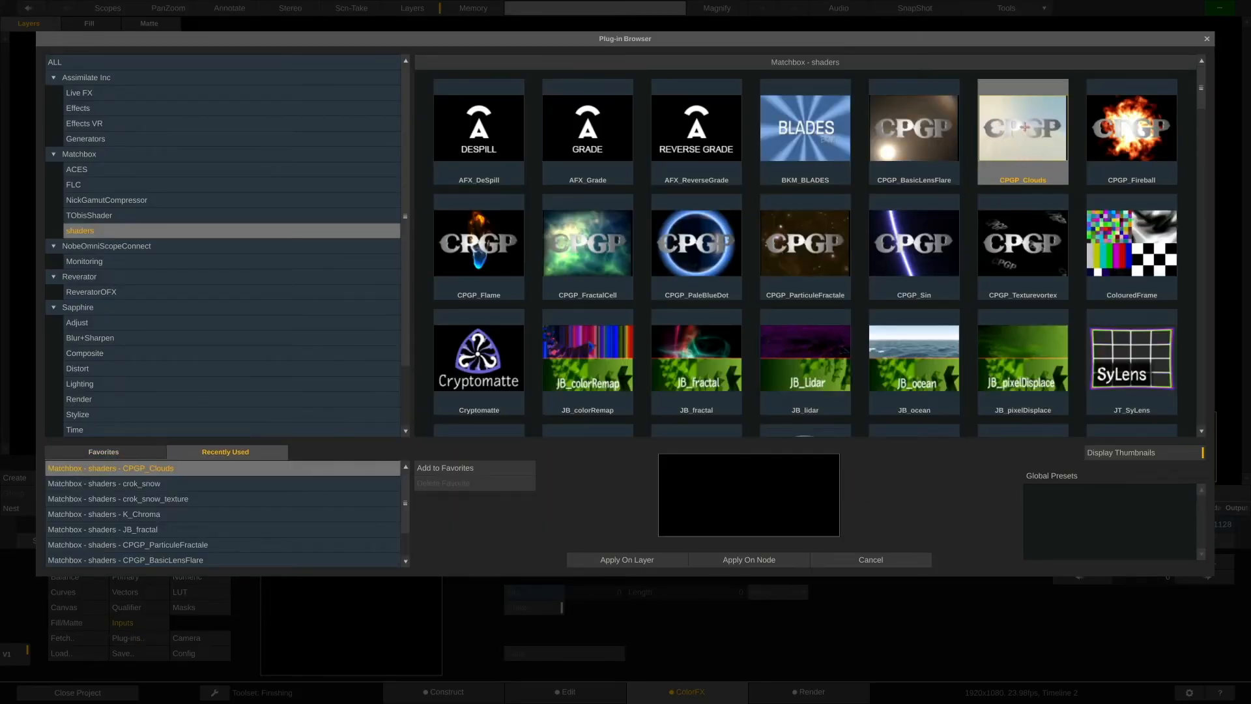
double_click(1022, 144)
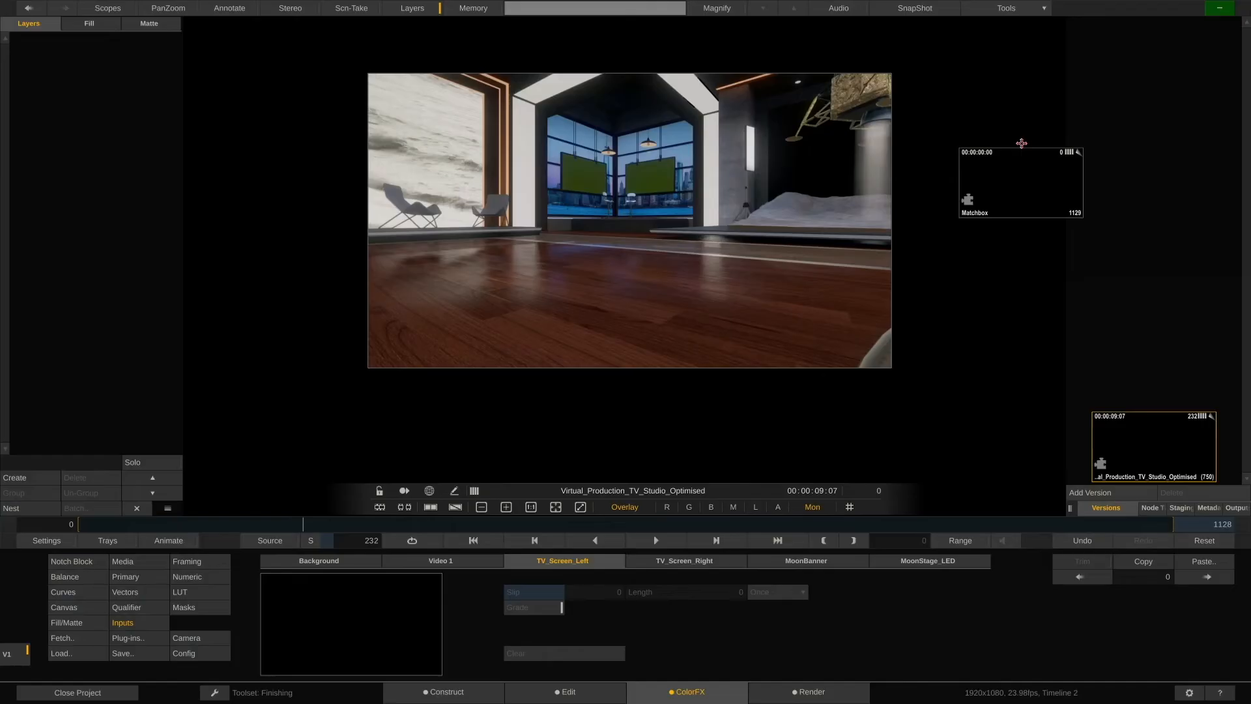
drag(1022, 144, 350, 607)
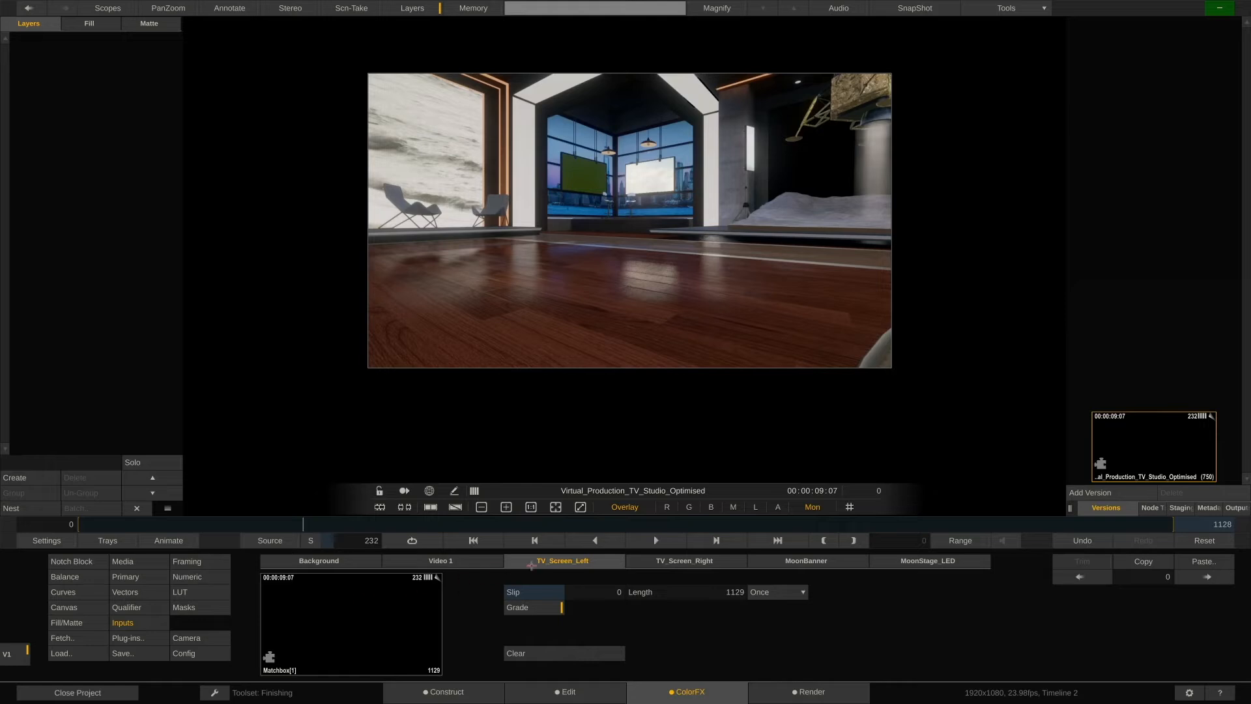
drag(671, 298, 569, 347)
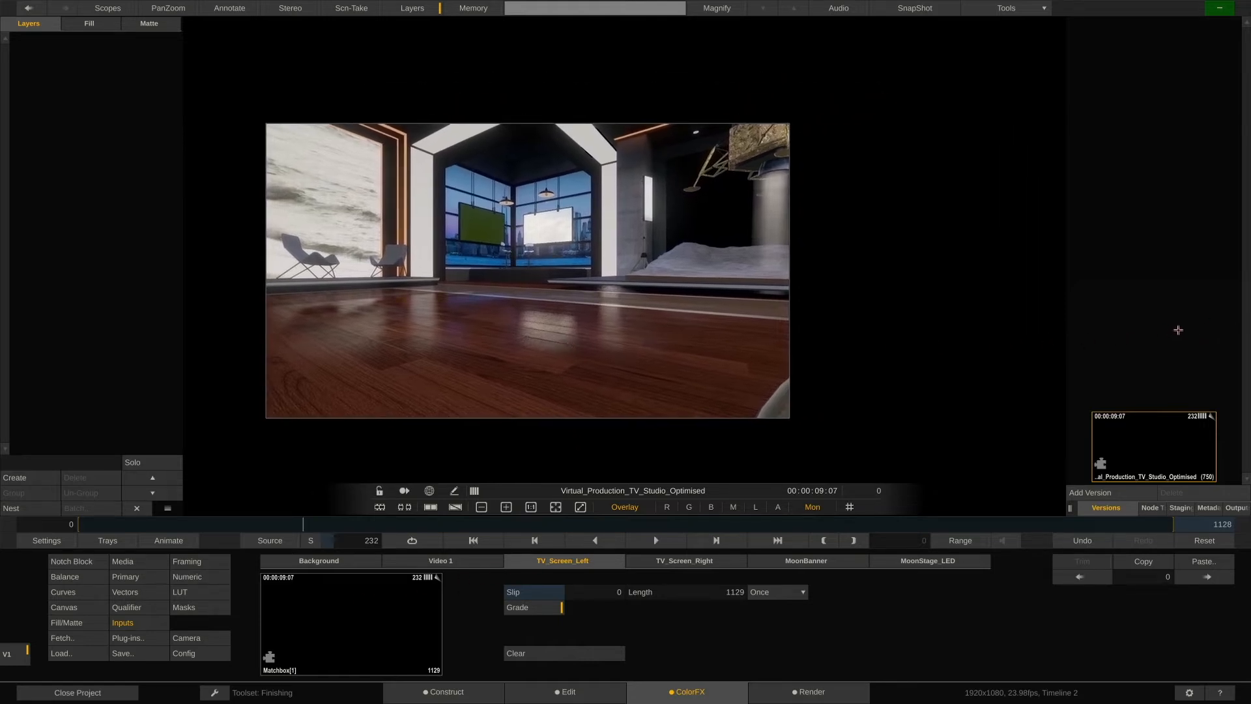
Select the beach clip's node in the node tree and open its Primary color wheels.
click(1152, 507)
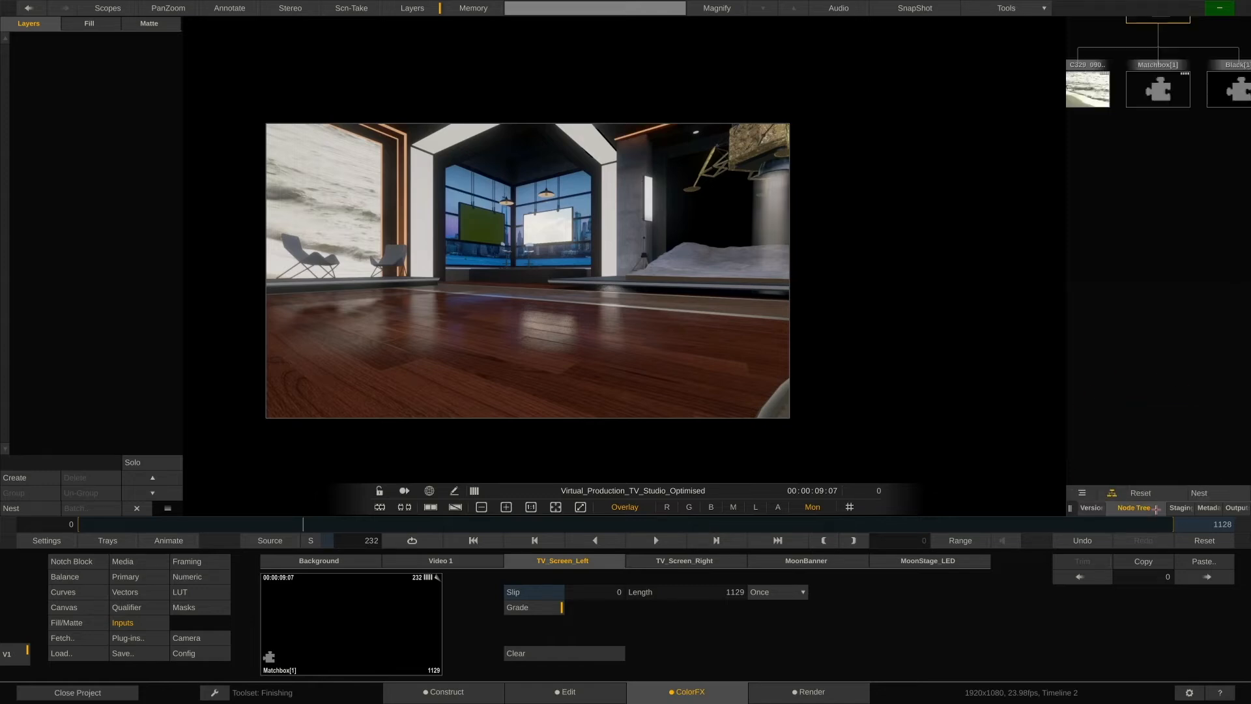
drag(1146, 237, 1146, 375)
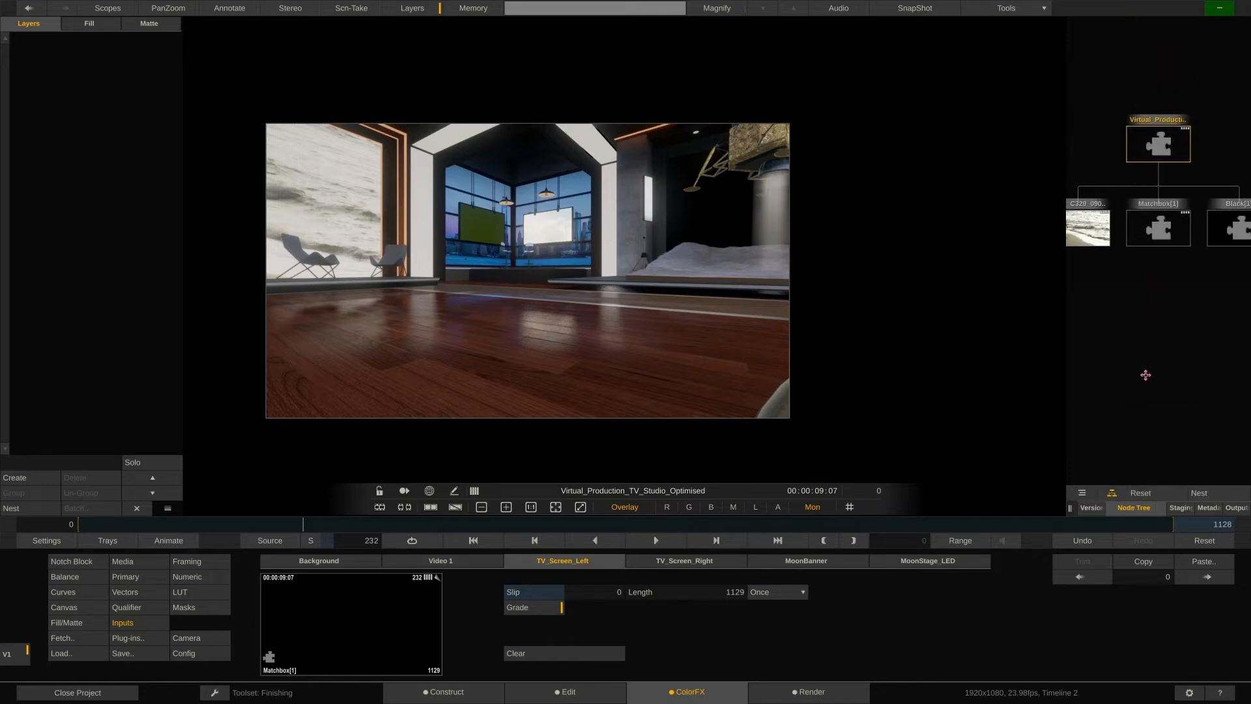
drag(1073, 510, 937, 512)
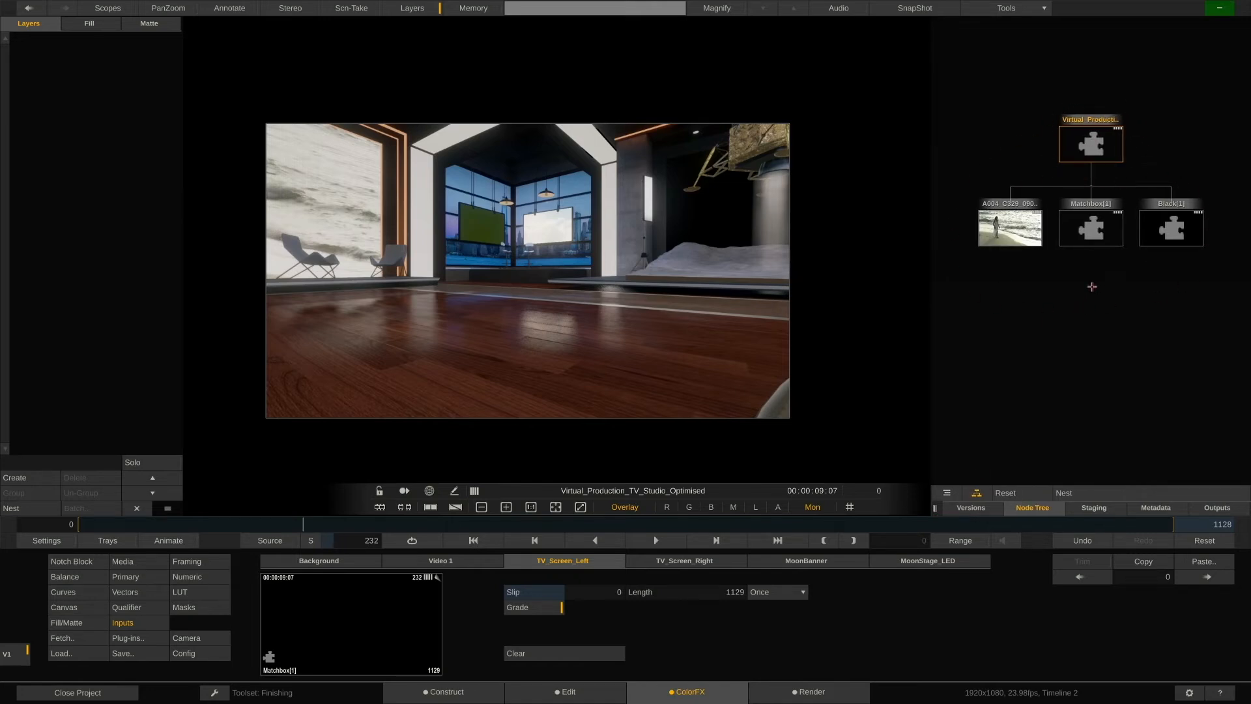
scroll(1089, 286, down, 2)
scroll(1089, 287, up, 3)
scroll(1093, 290, down, 3)
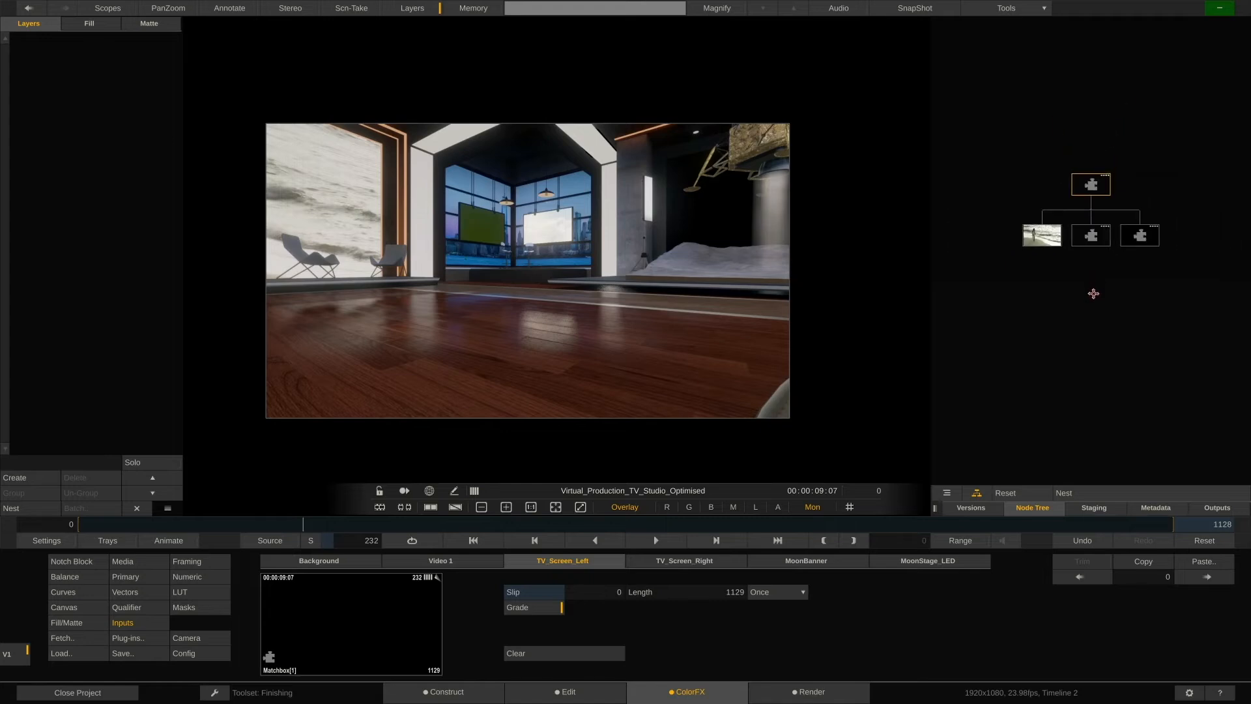
scroll(1097, 277, up, 2)
drag(1097, 277, 1102, 320)
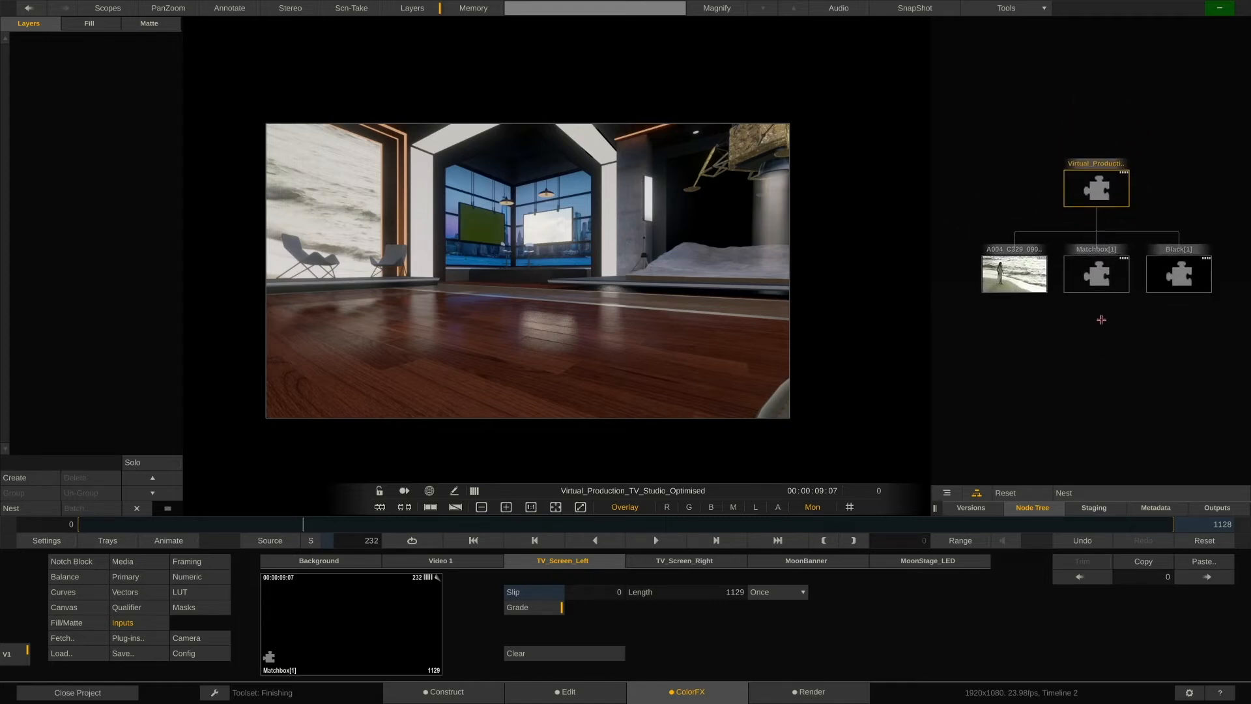
mouse_move(1012, 272)
click(1017, 275)
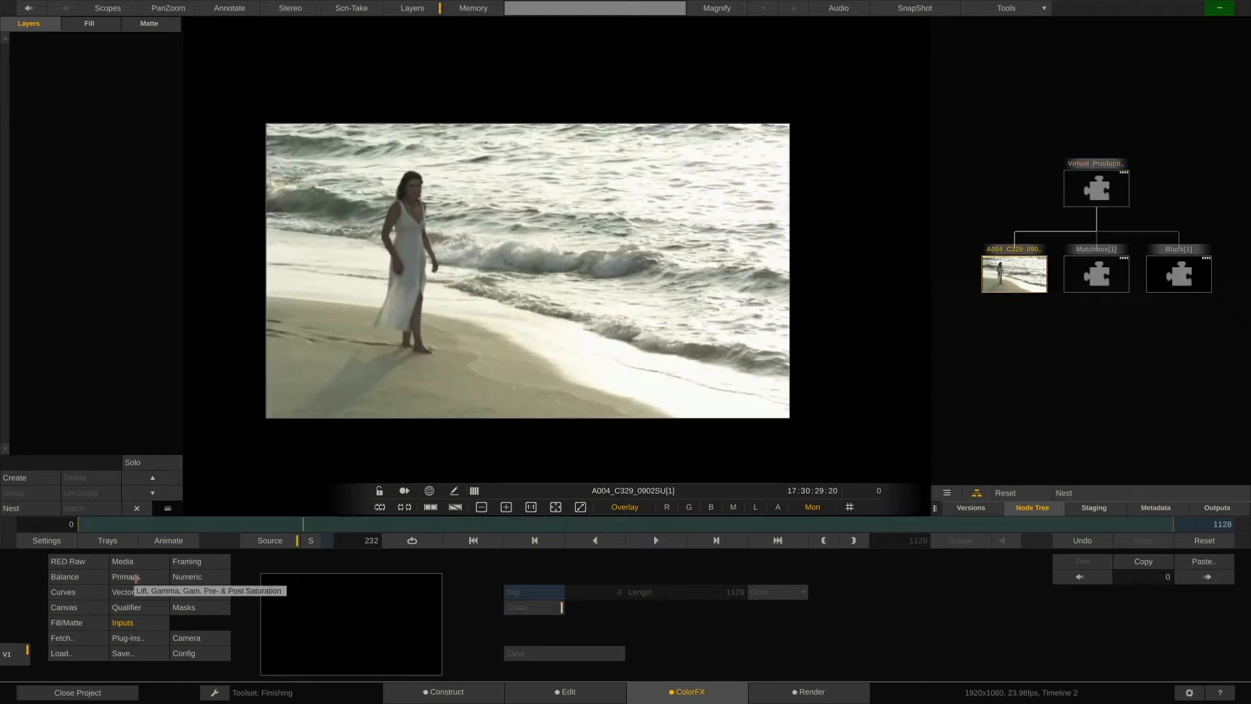
click(95, 563)
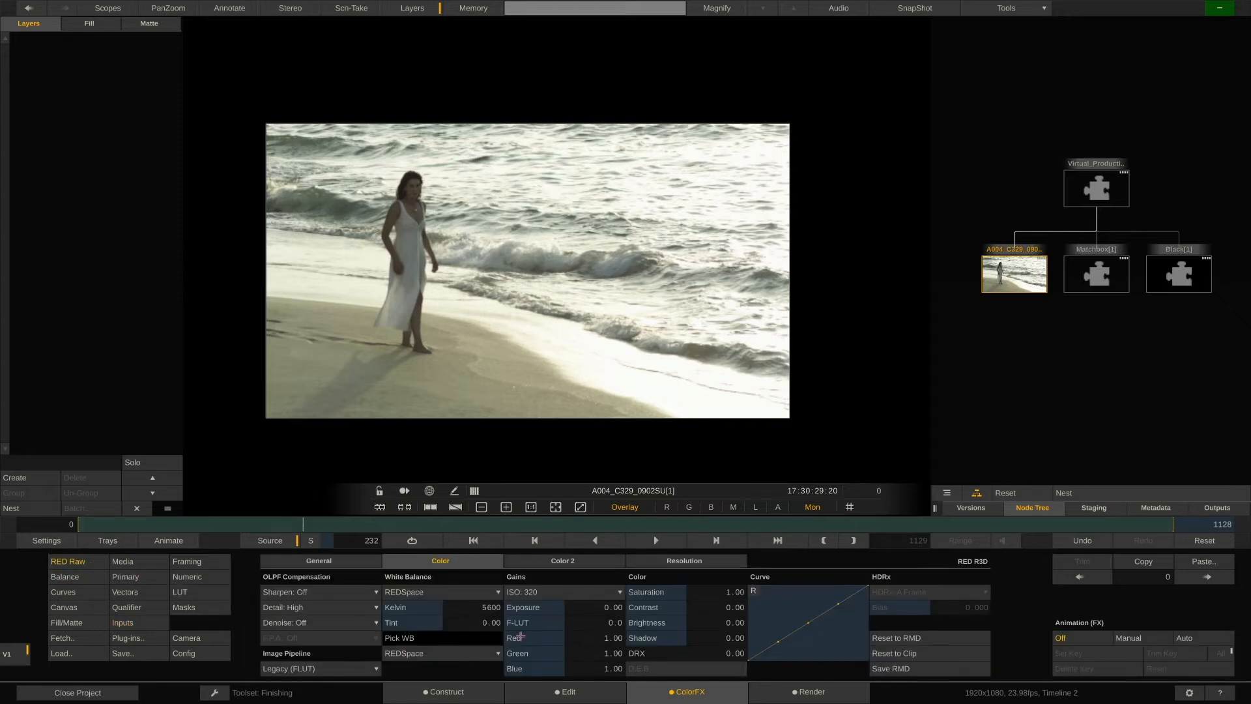
click(130, 576)
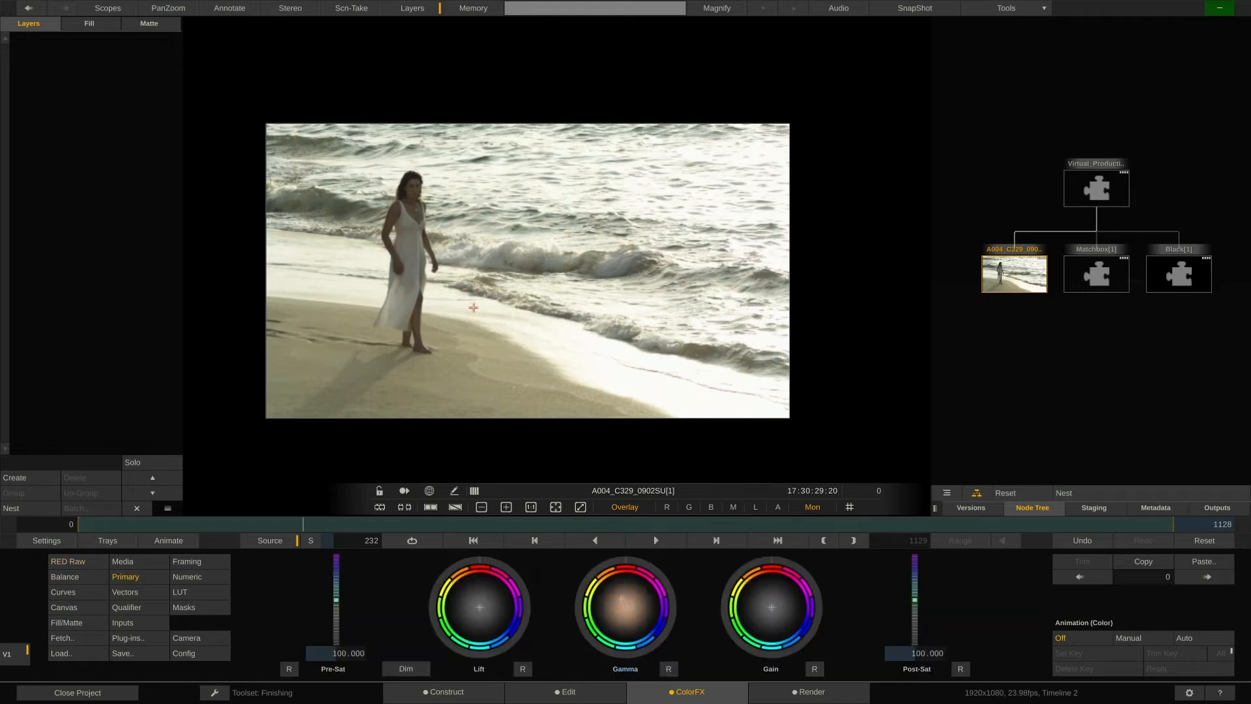
Warm the beach clip by pulling its gamma wheel toward orange.
drag(624, 604, 457, 309)
drag(627, 604, 585, 105)
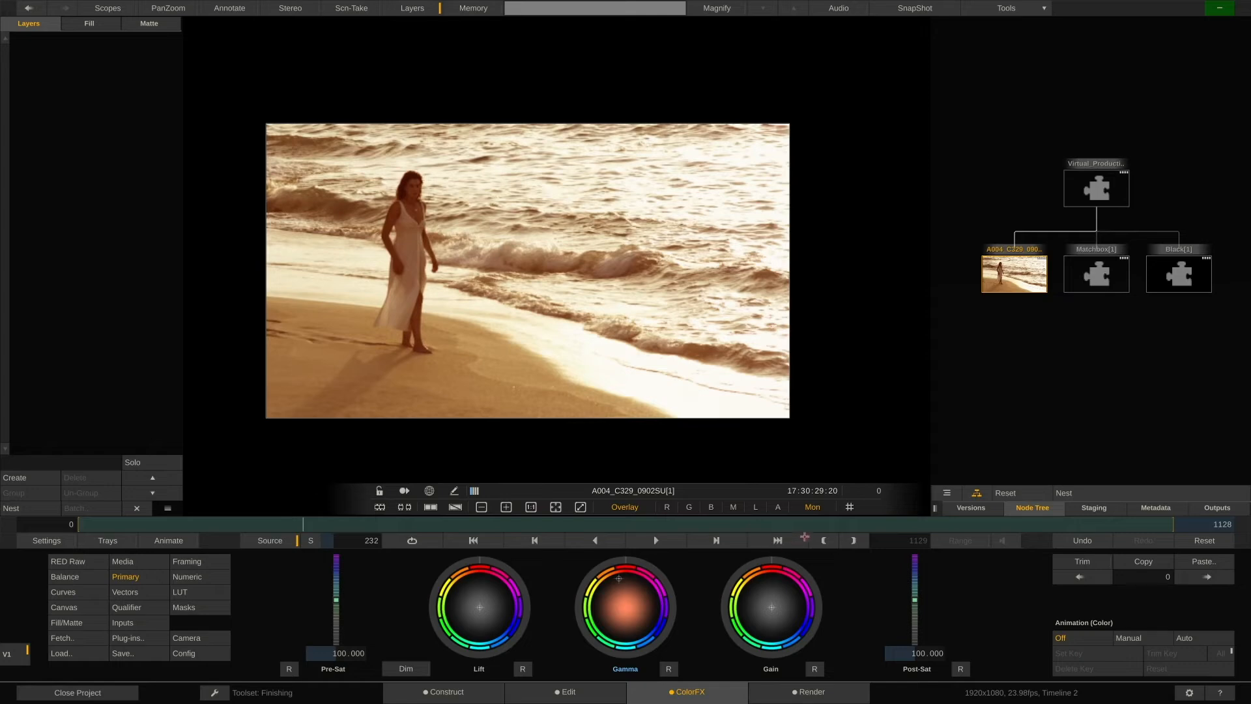
Select the Notch block node and scrub through the shot to review the beach clip on the set.
mouse_move(1094, 215)
click(1100, 188)
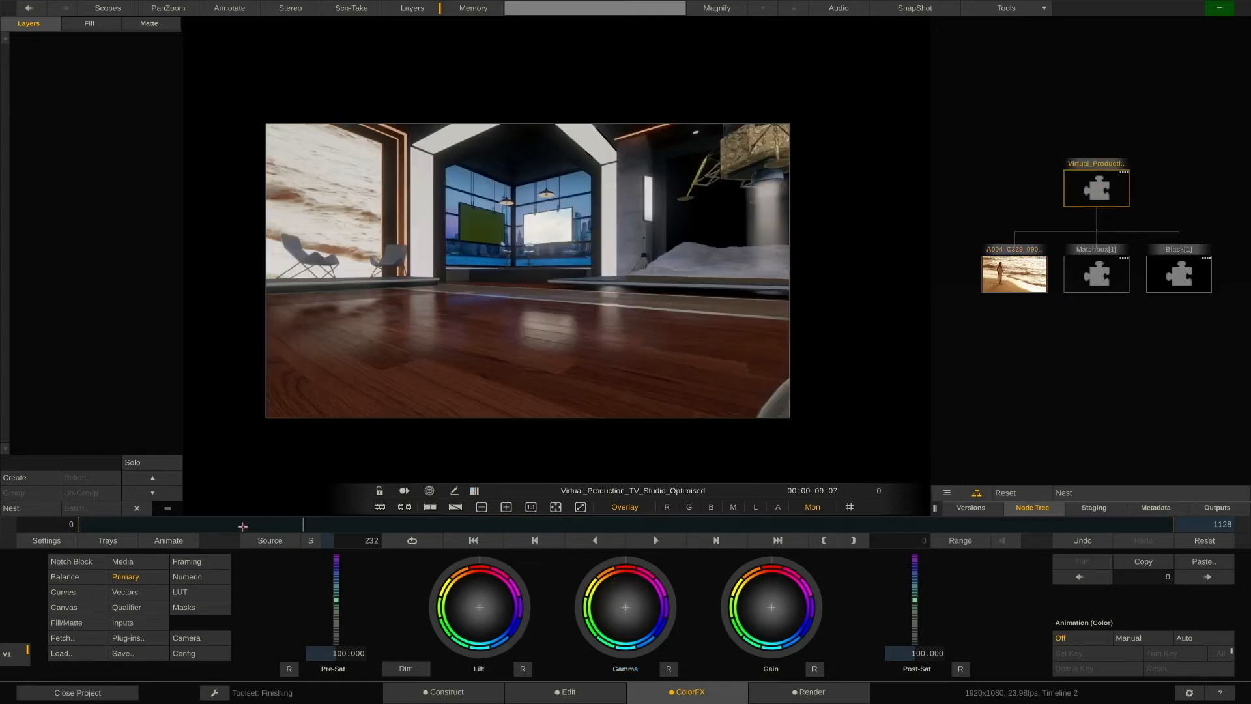
drag(271, 525, 219, 522)
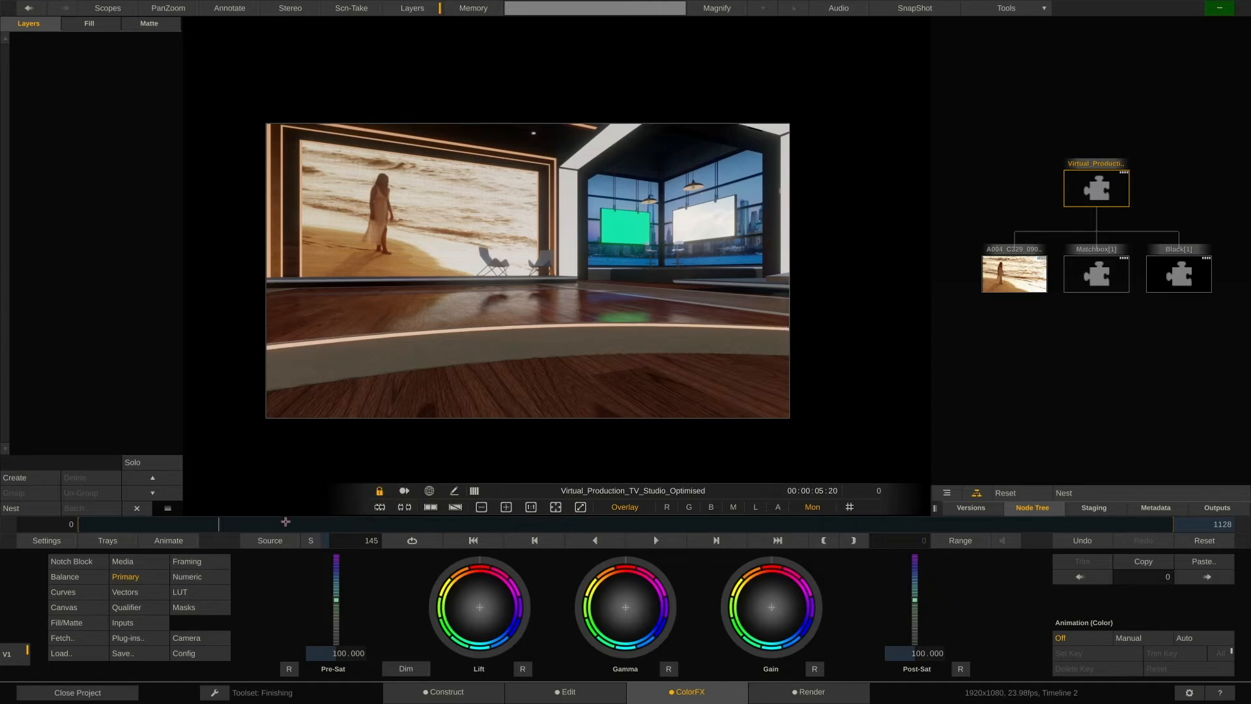
drag(282, 524, 393, 530)
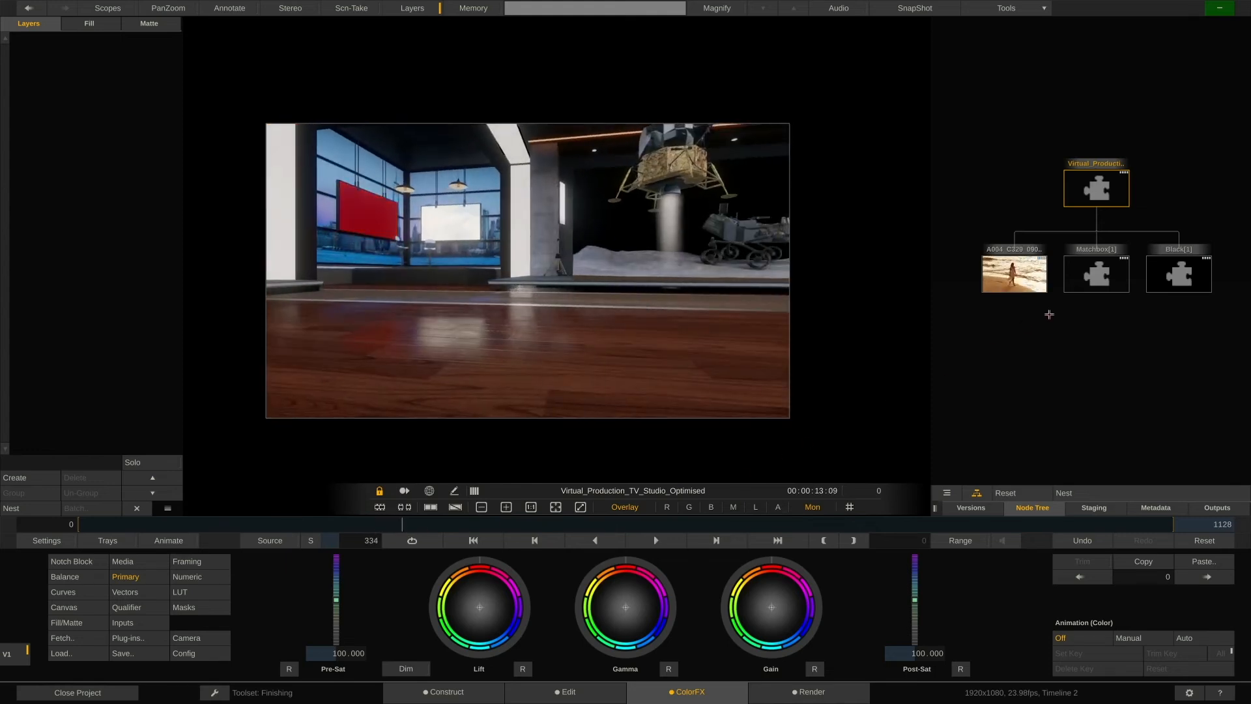
Change the black color node into a Color Frame generator showing Color Bar 100%.
click(1183, 272)
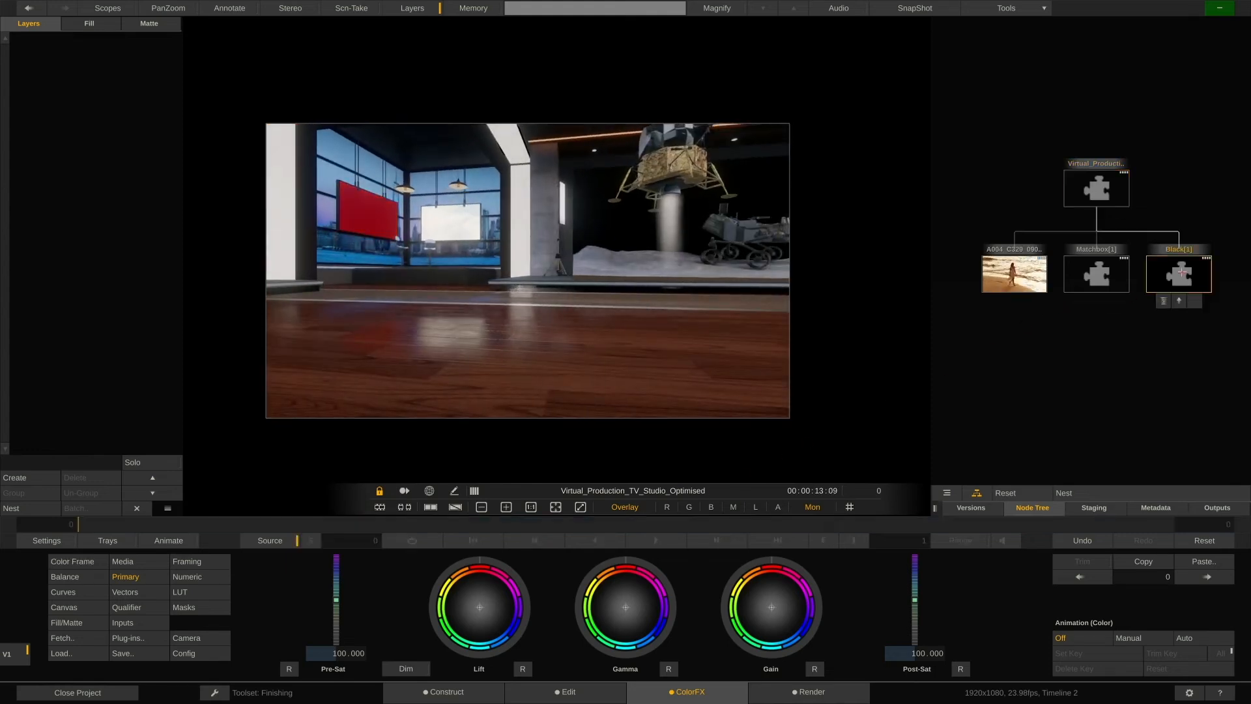
click(98, 563)
click(296, 575)
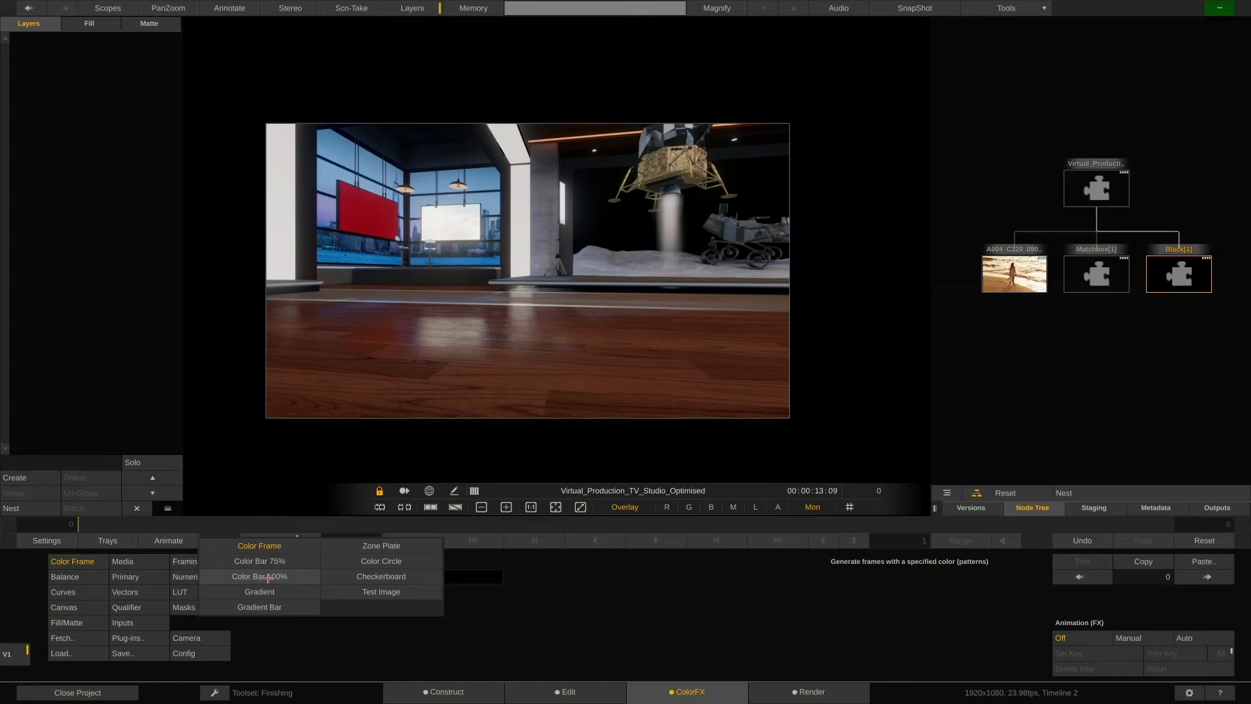
click(269, 577)
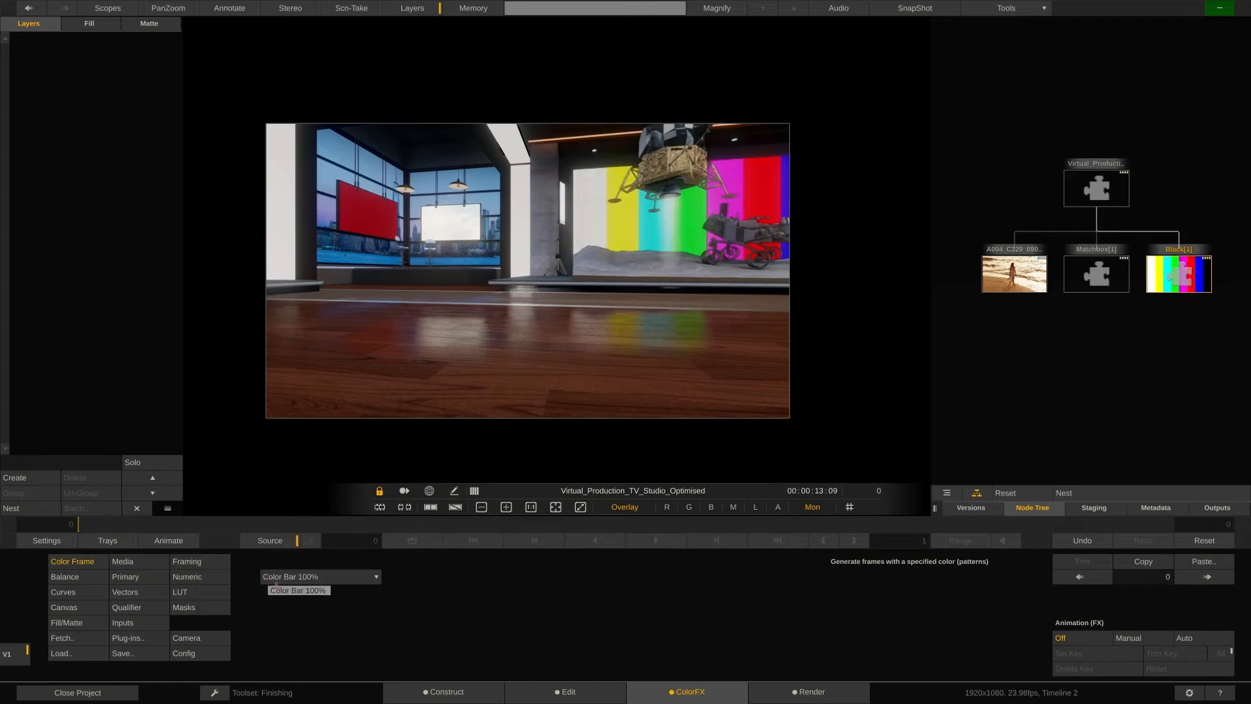
Set the clouds Matchbox shader's speed to about 1.3.
click(1100, 275)
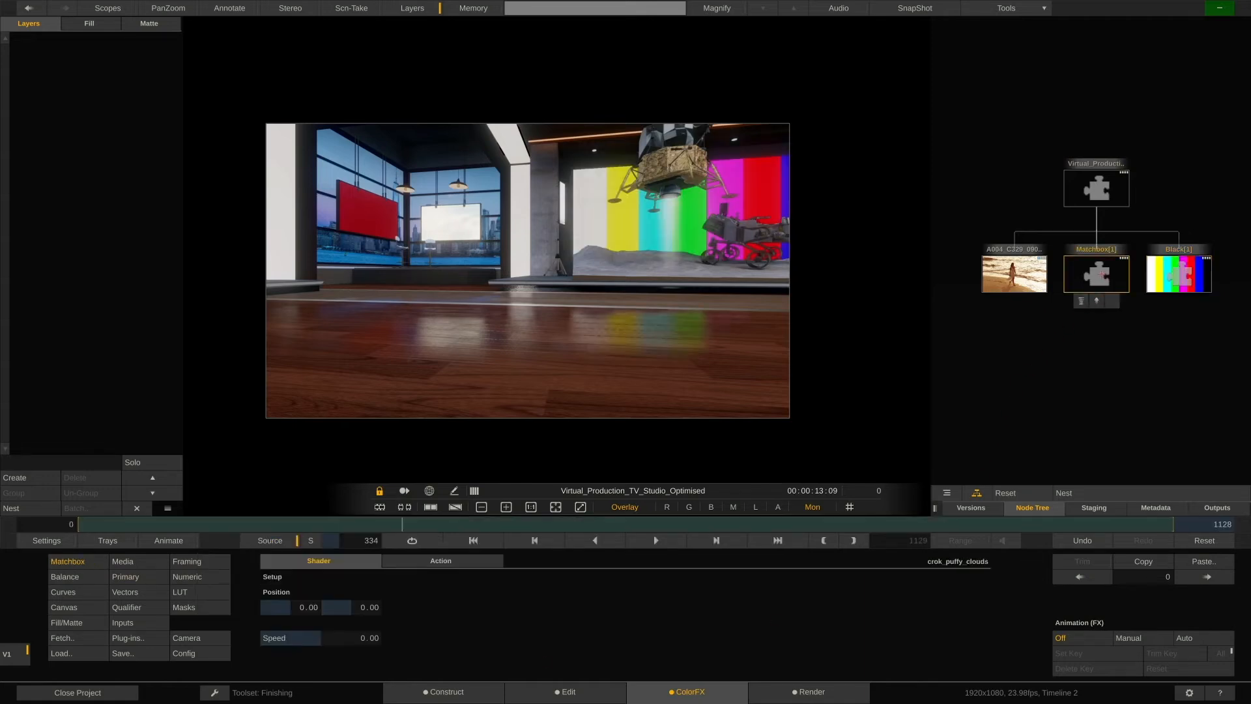
mouse_move(356, 638)
mouse_down()
mouse_move(343, 644)
mouse_move(376, 636)
mouse_up()
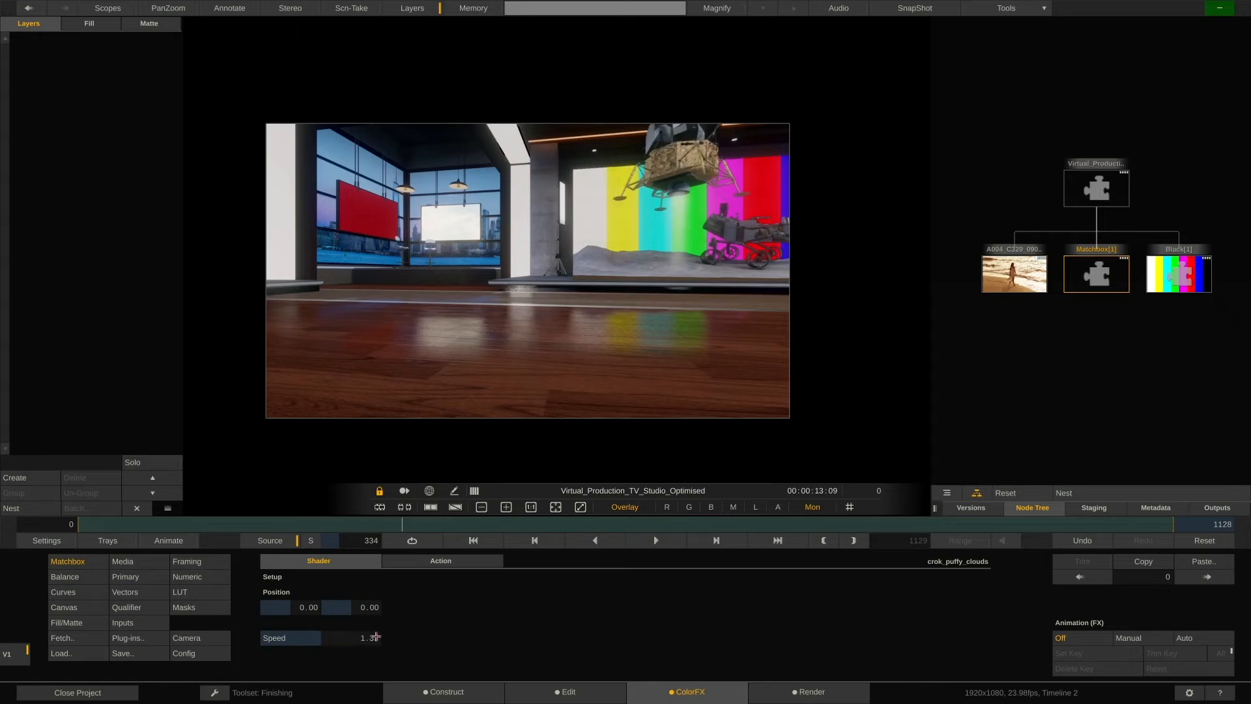
Lower the Matchbox shader's gamma master to 0.183 in the numeric primaries.
click(138, 577)
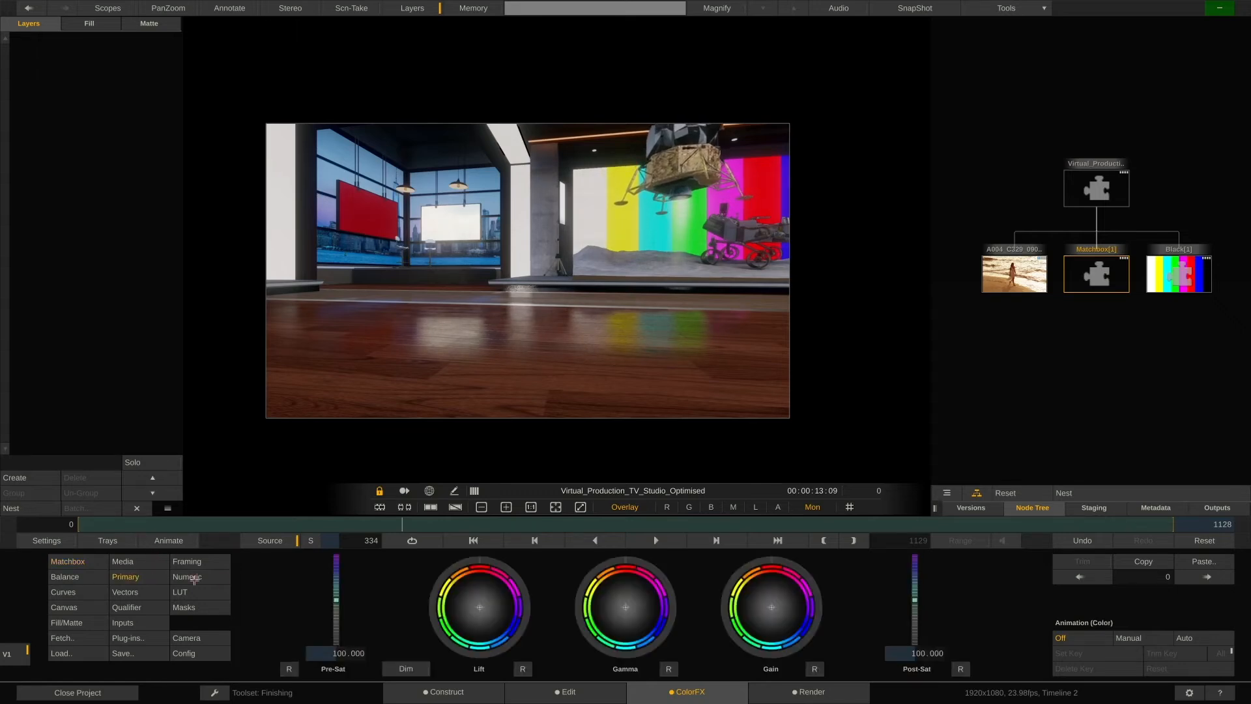
click(186, 578)
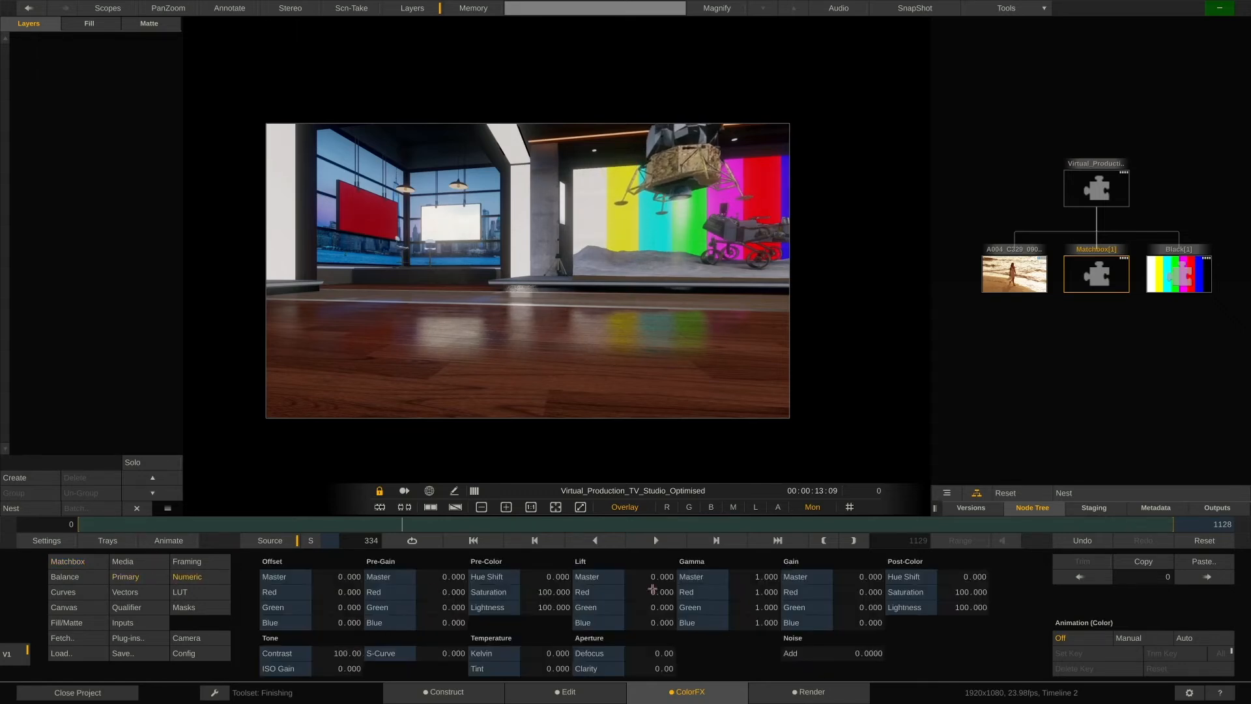
mouse_move(764, 578)
mouse_down()
mouse_move(783, 574)
mouse_move(774, 591)
mouse_up()
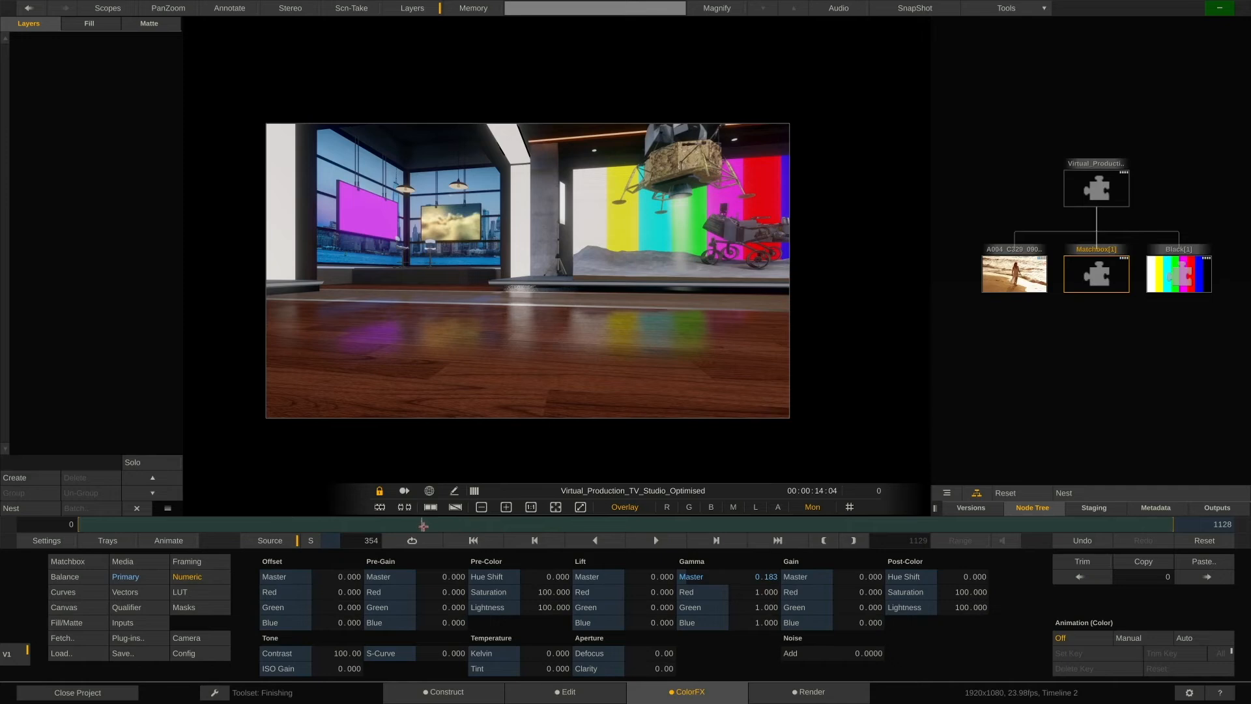
Assign a copy of the Matchbox clouds shader as the block's TV_Screen_Right input.
click(1096, 196)
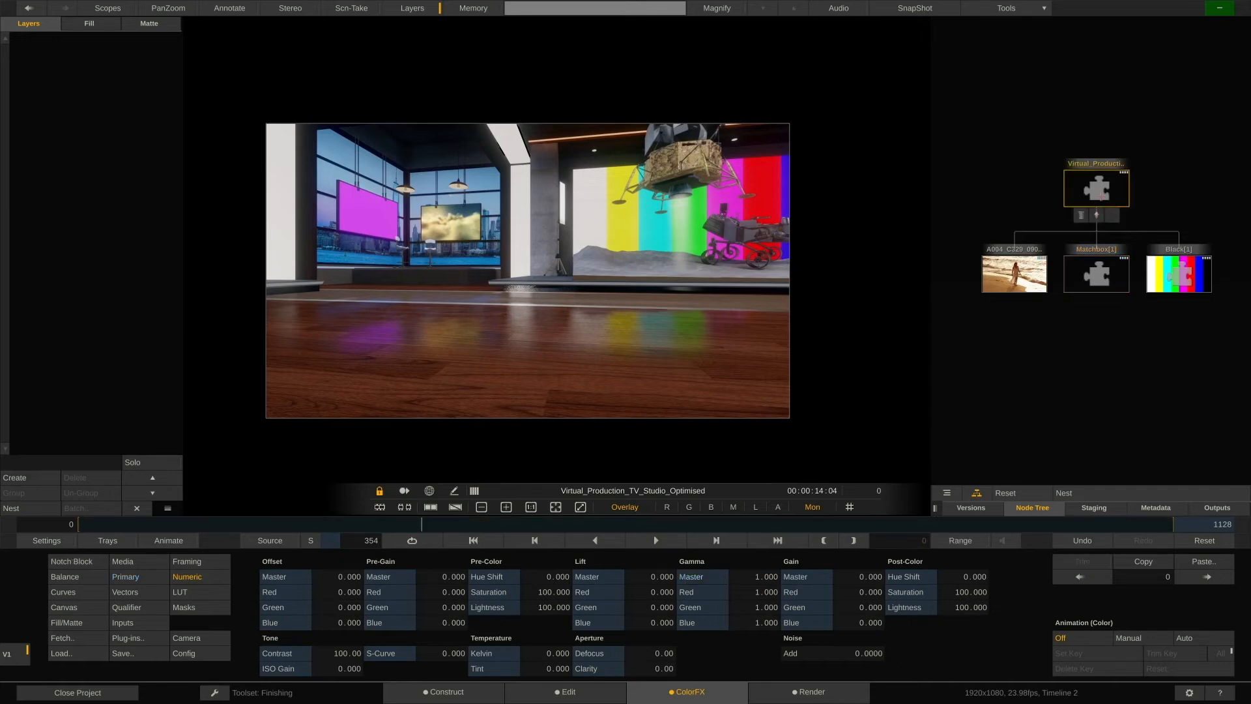
click(152, 622)
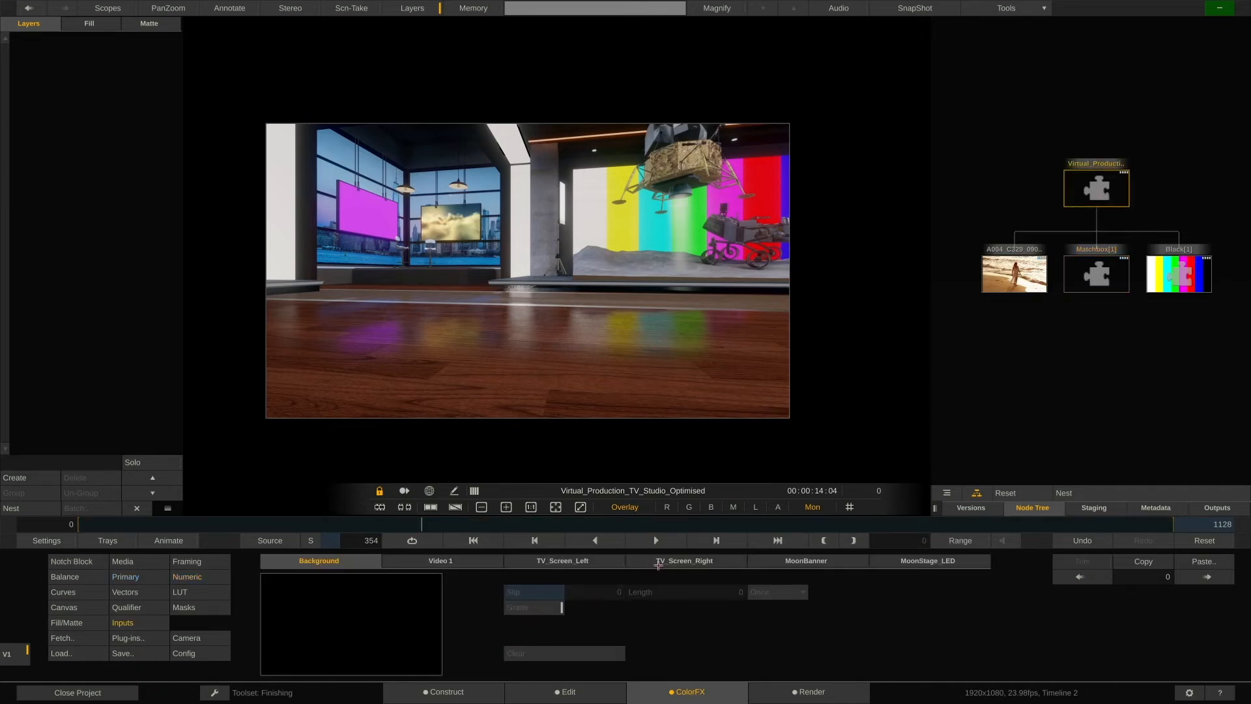
click(671, 561)
mouse_move(1095, 271)
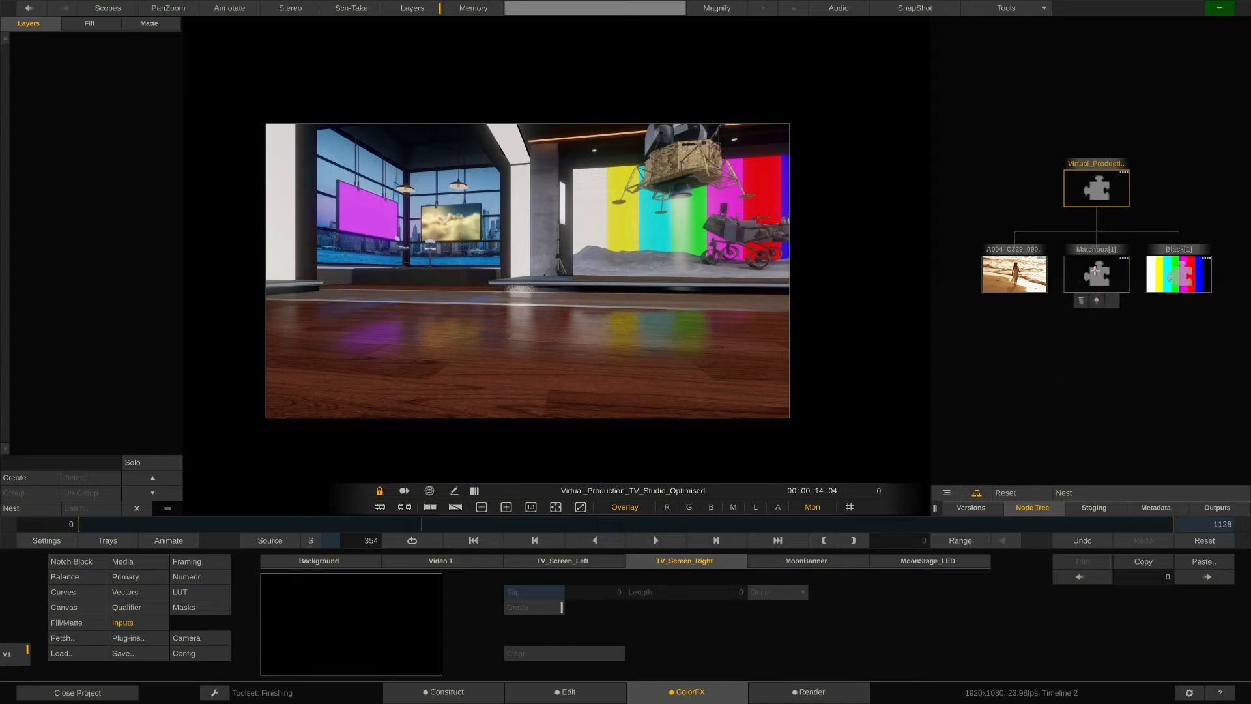
drag(1095, 271, 344, 607)
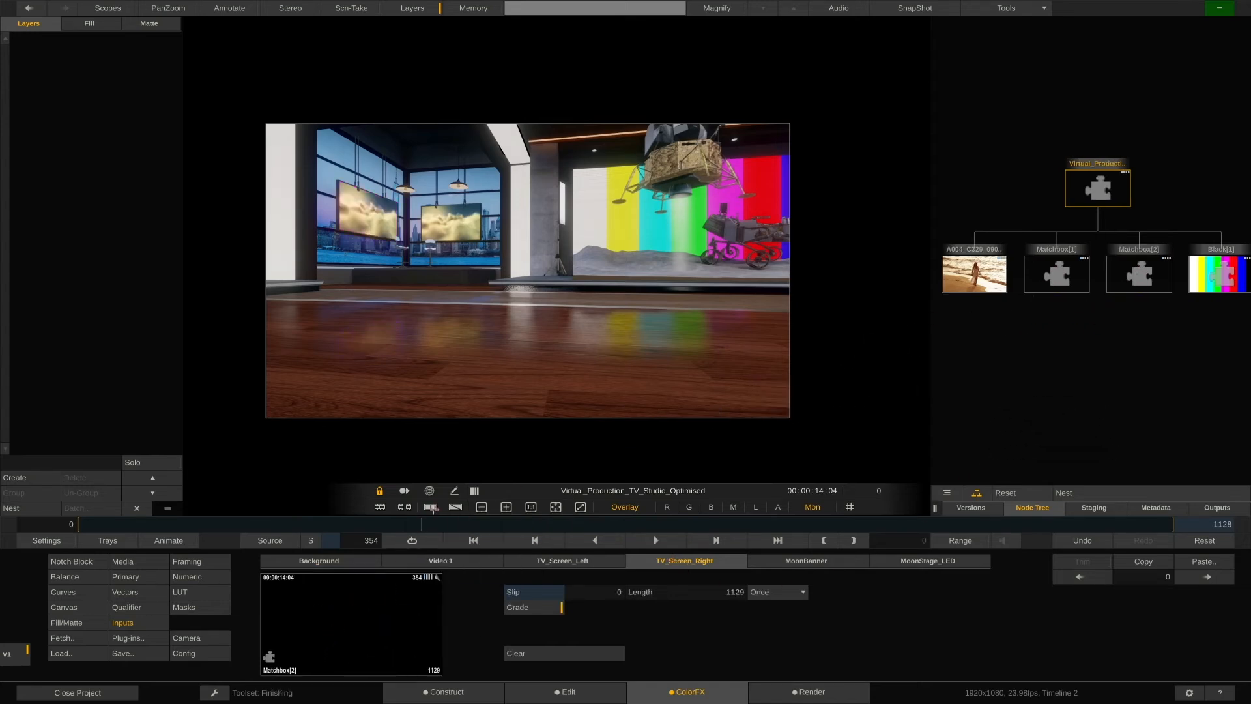
Create a single grading layer on the Notch block node.
drag(423, 523, 315, 529)
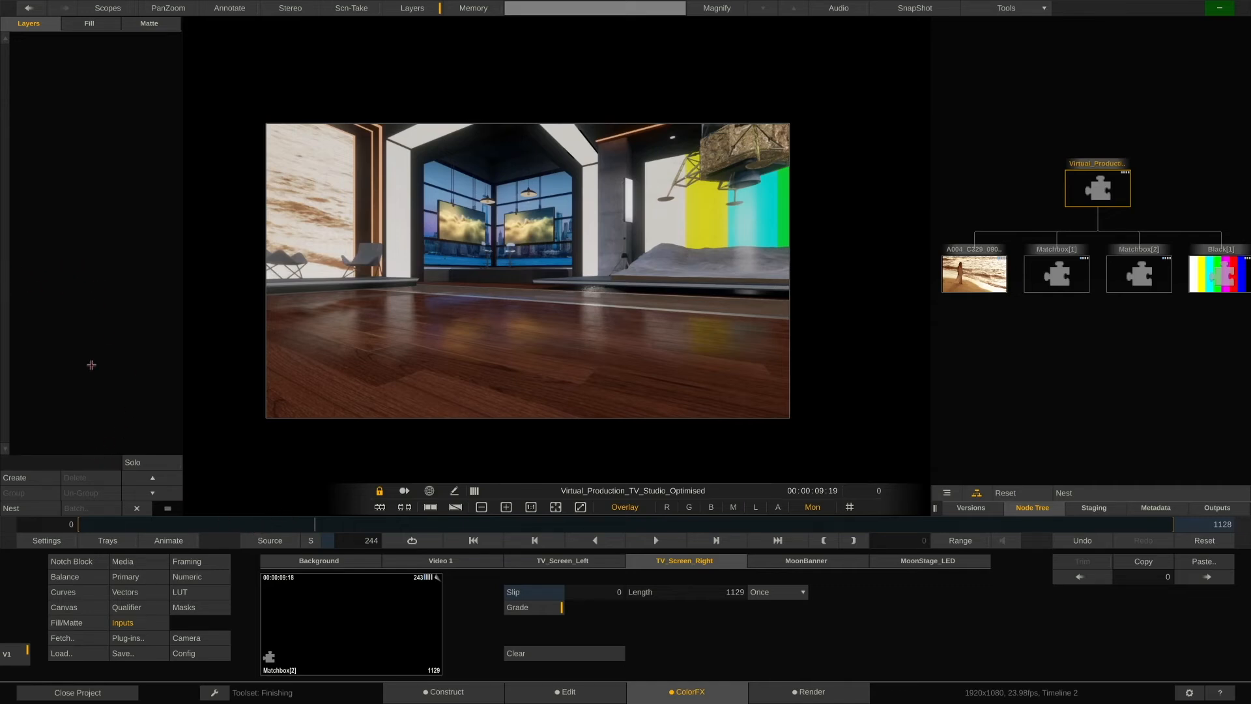
click(25, 480)
click(25, 479)
click(24, 479)
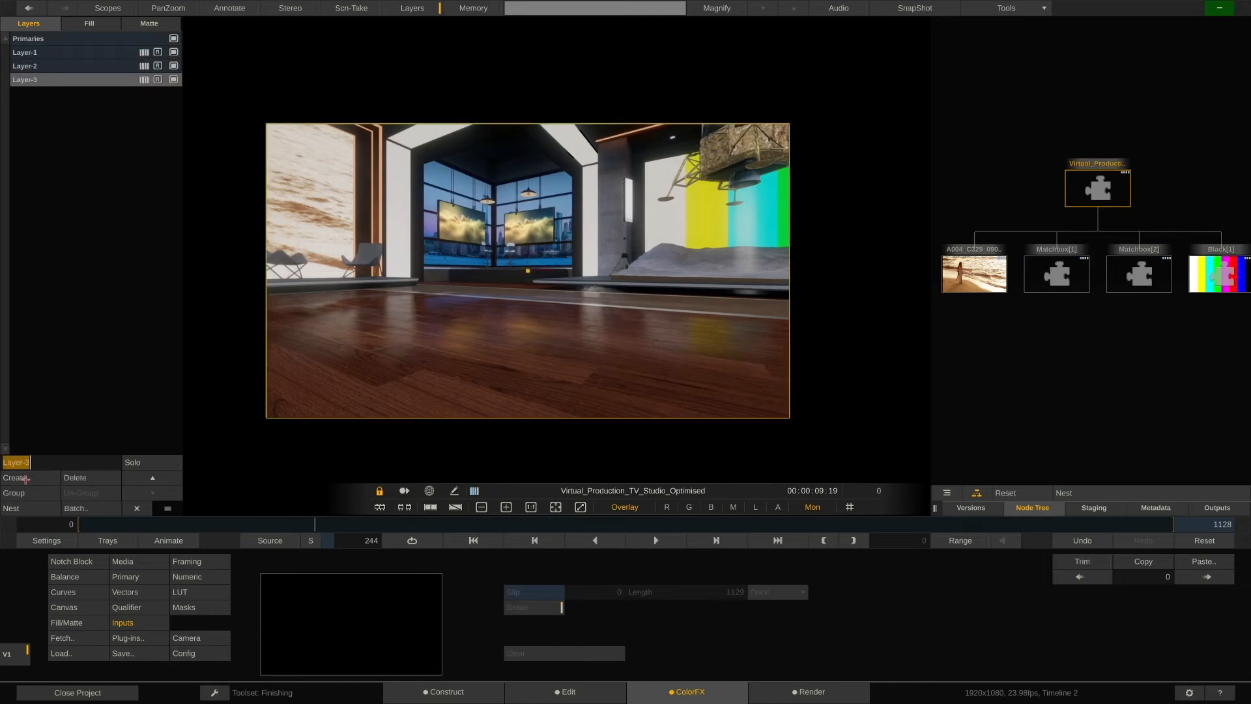
click(75, 478)
click(74, 478)
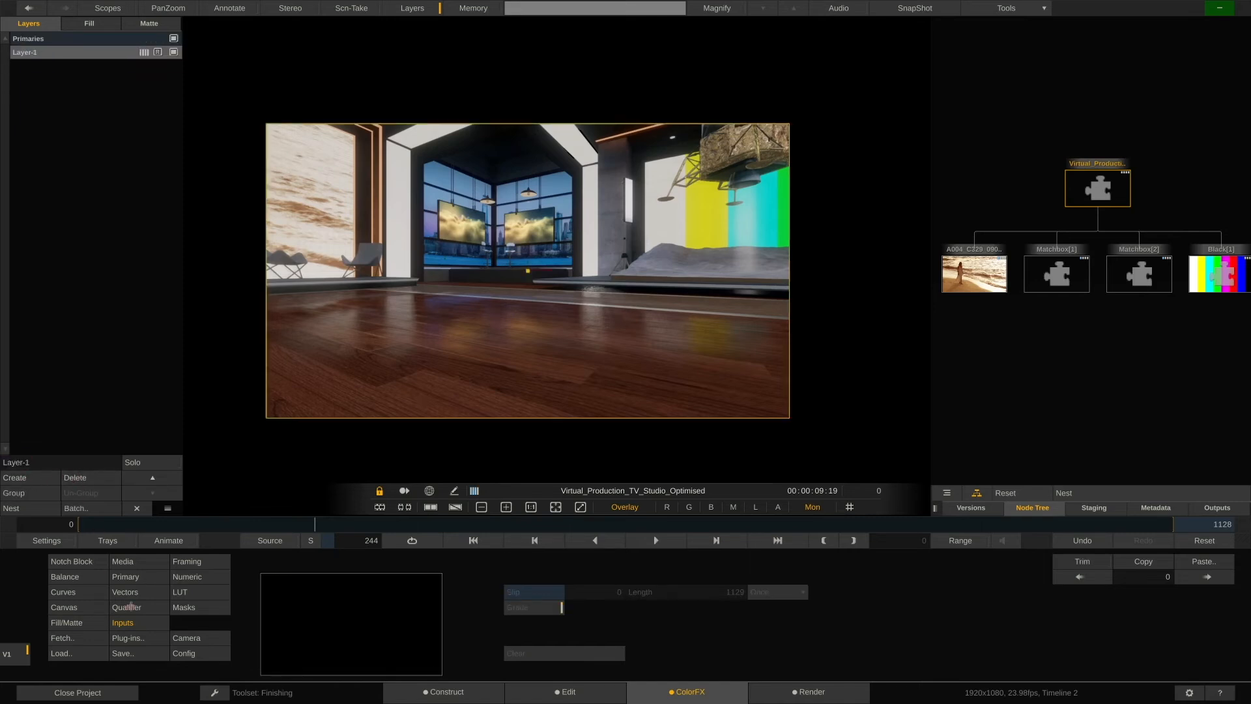
Grade the block layer with a cool blue tint on the gamma and gain wheels.
click(168, 575)
drag(774, 580, 756, 580)
click(123, 575)
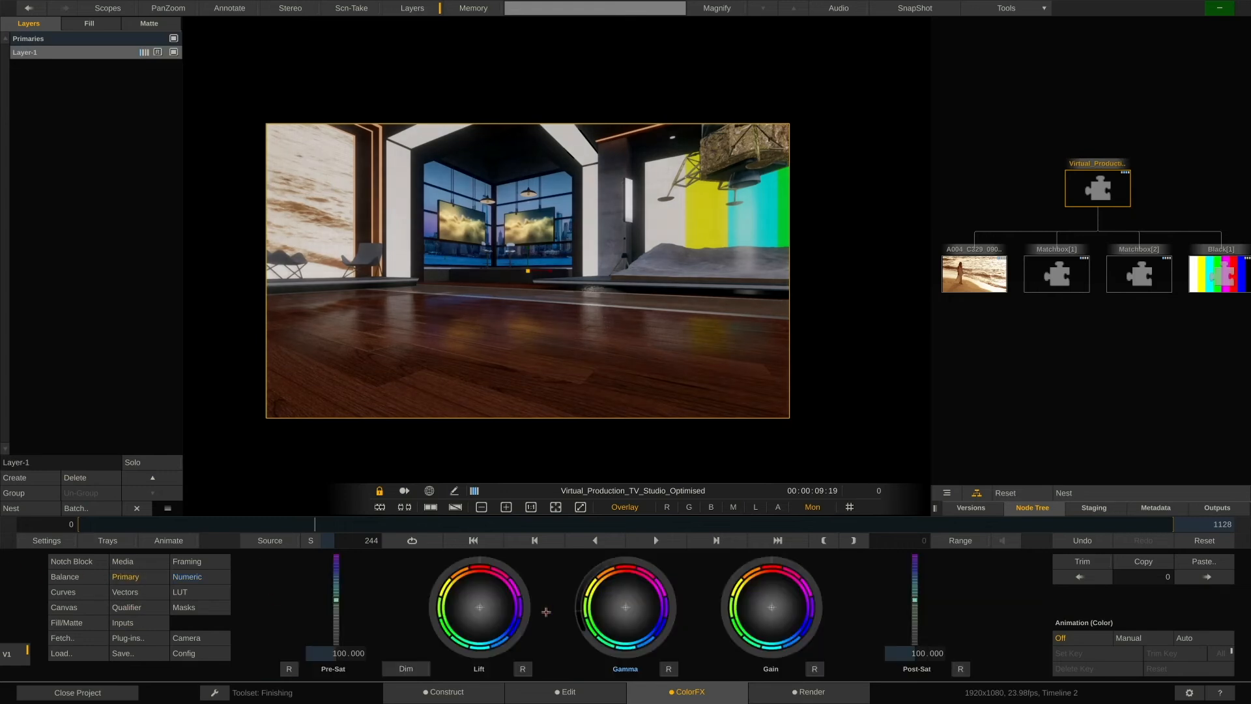
drag(615, 599, 622, 609)
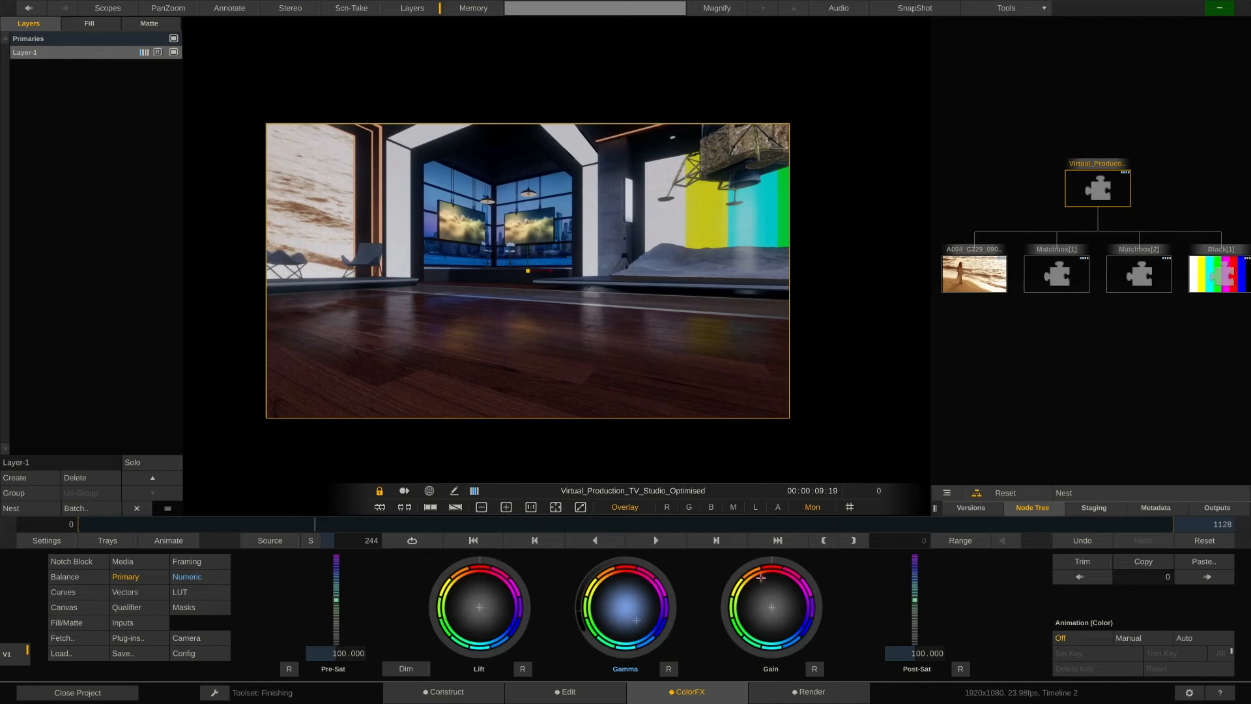
drag(763, 561, 734, 575)
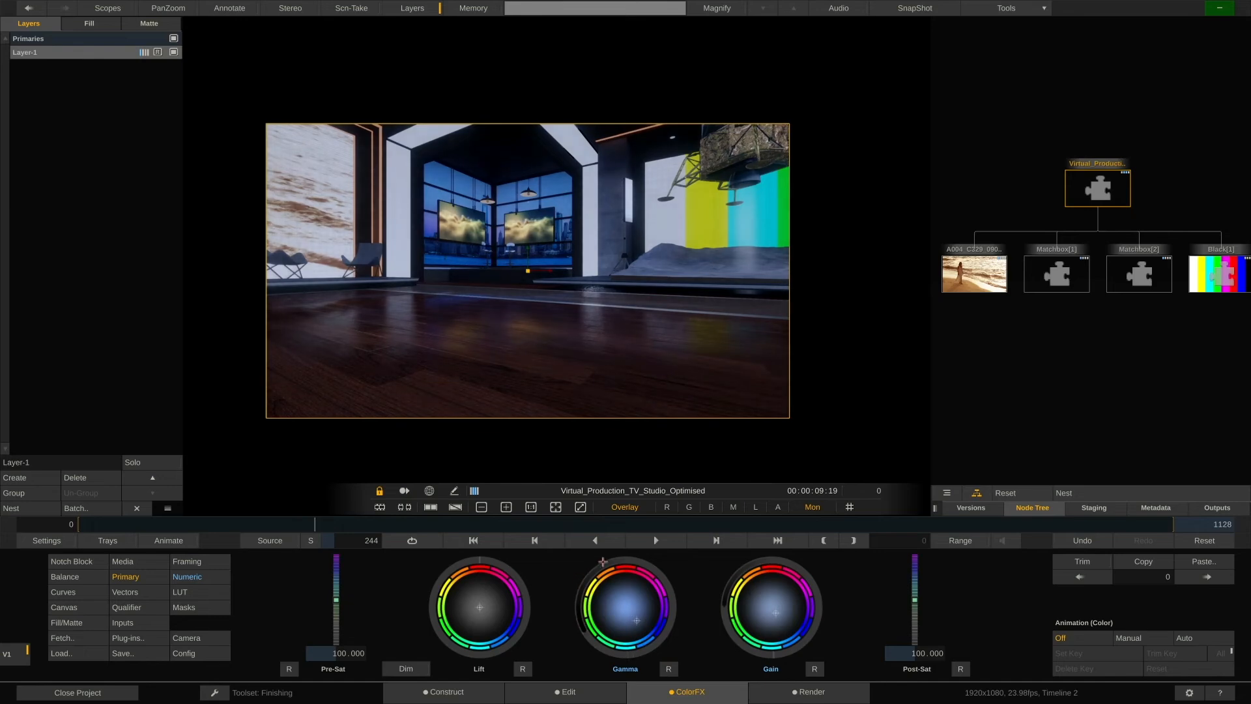
Turn on the performance monitor and play back the shot from the start.
drag(316, 524, 55, 528)
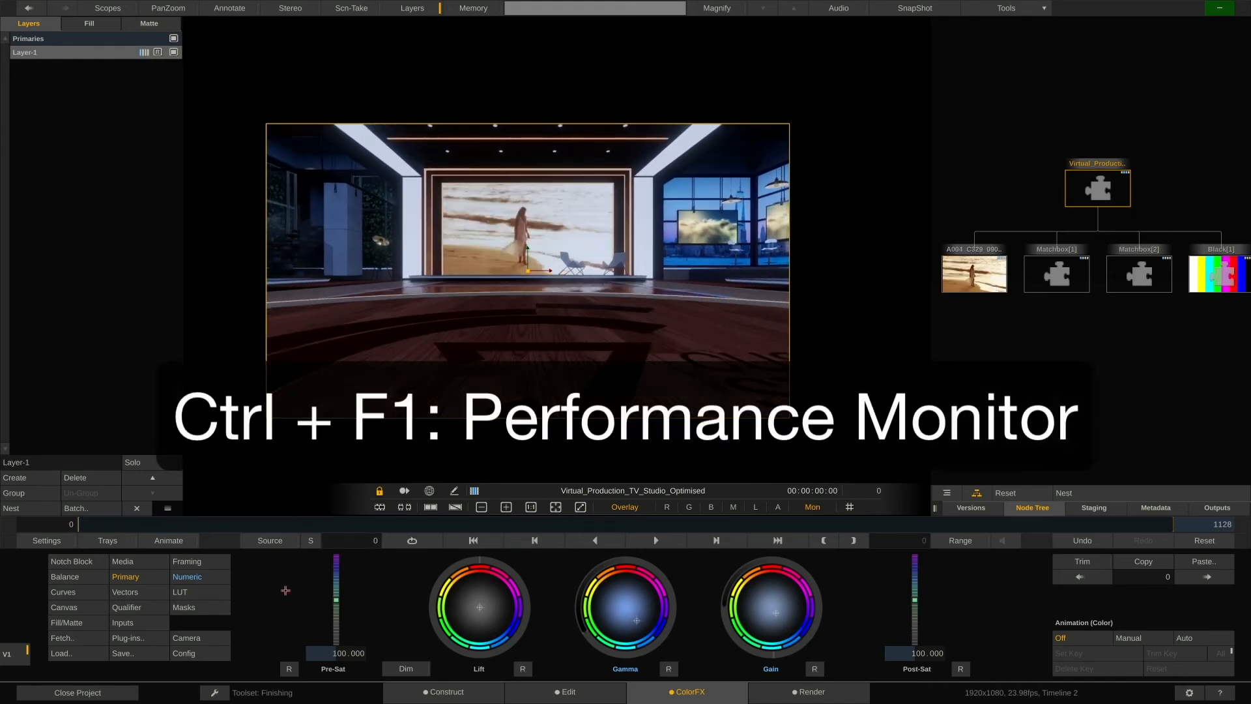
key(ctrl+F1)
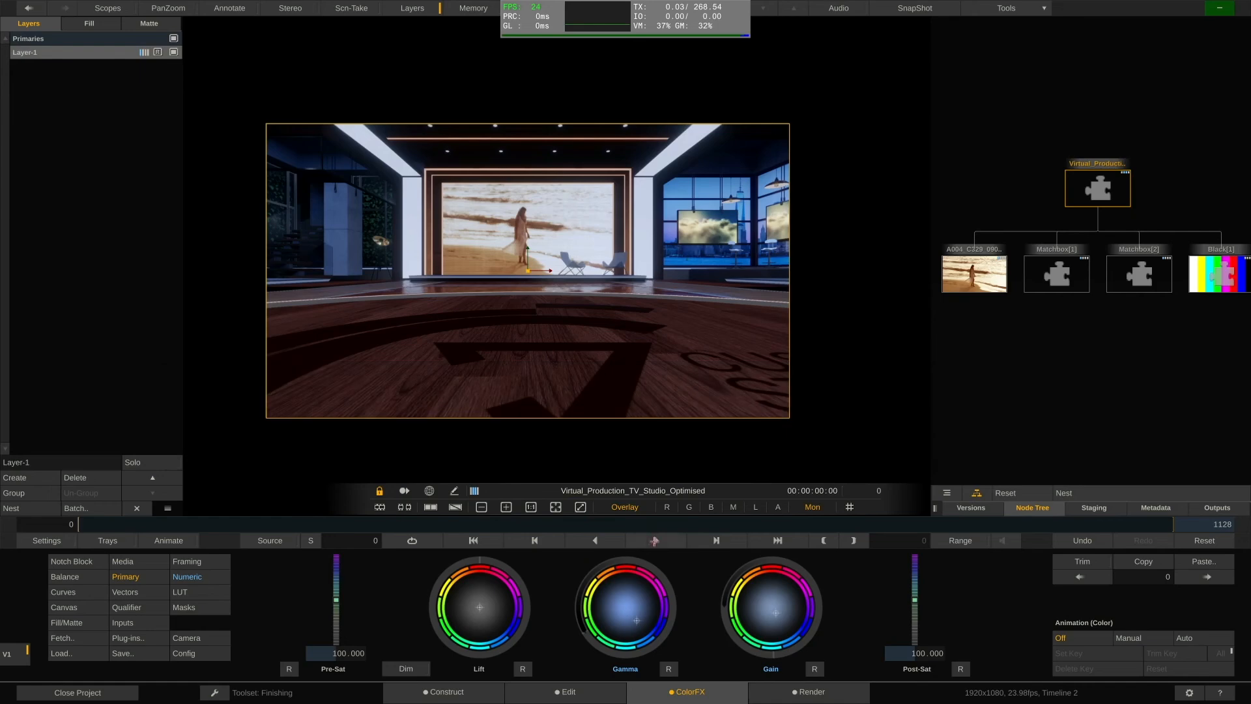
click(649, 539)
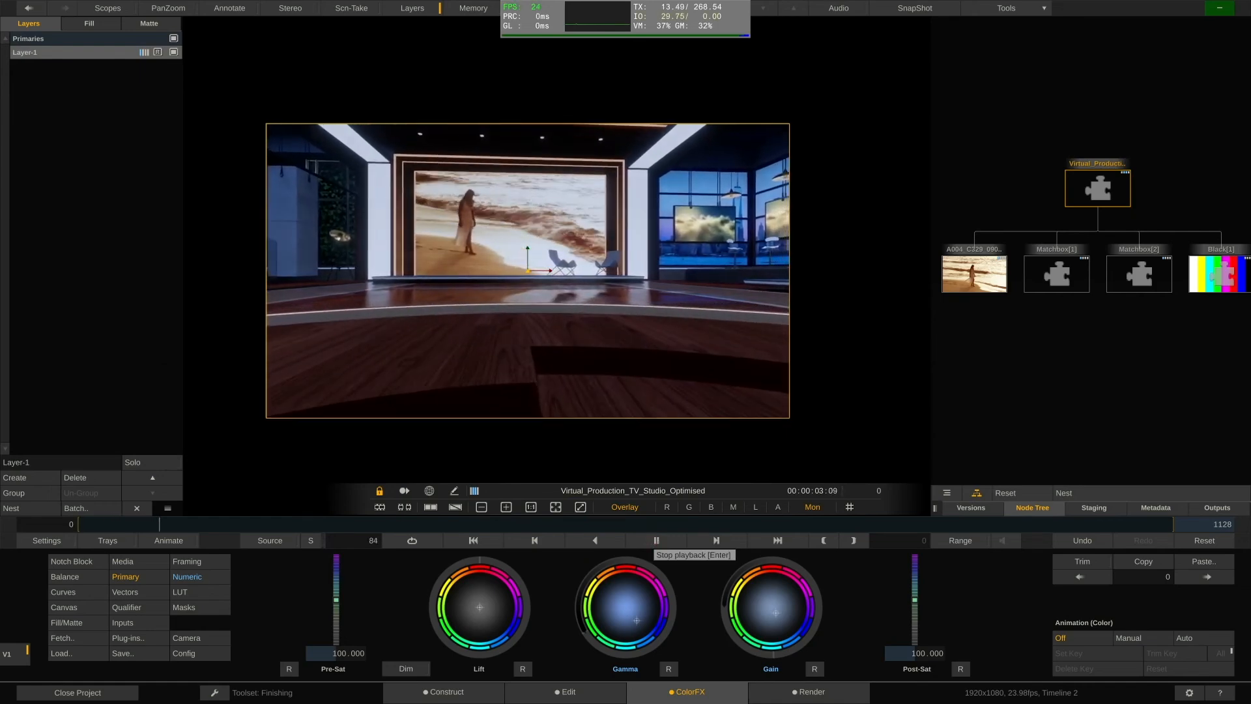
click(654, 541)
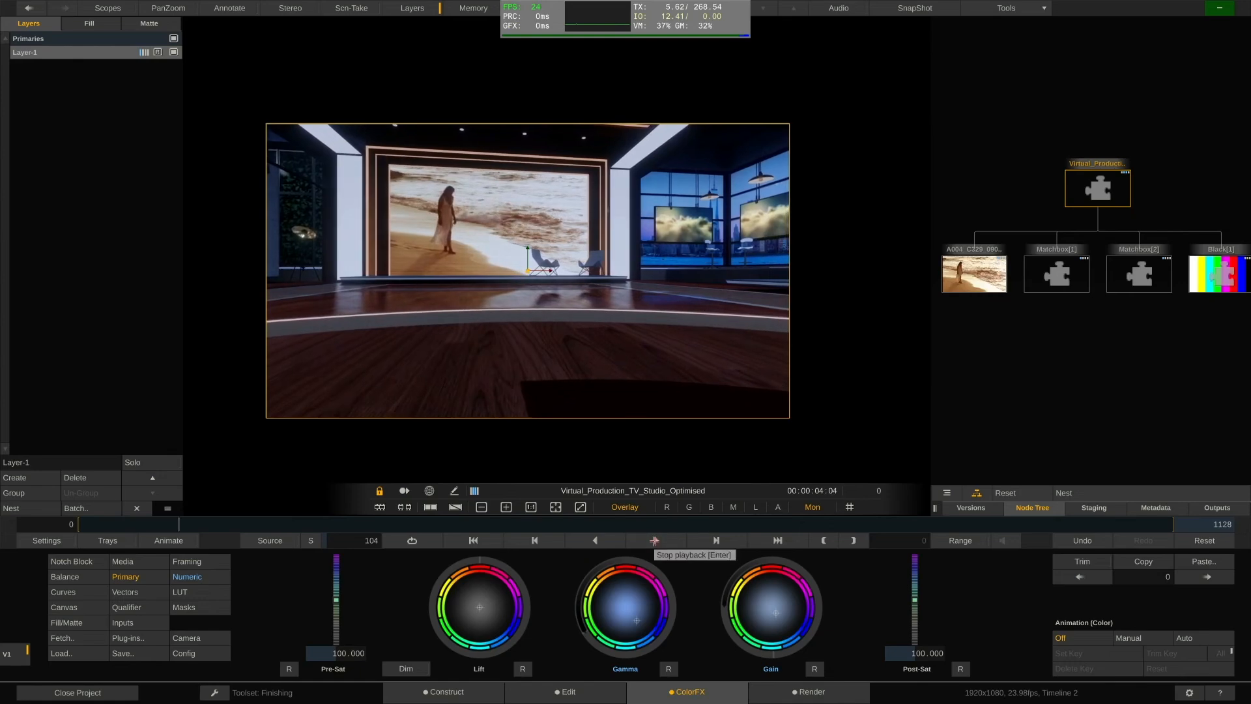
Add a new version of the Notch block in the versions panel.
drag(931, 507, 1069, 508)
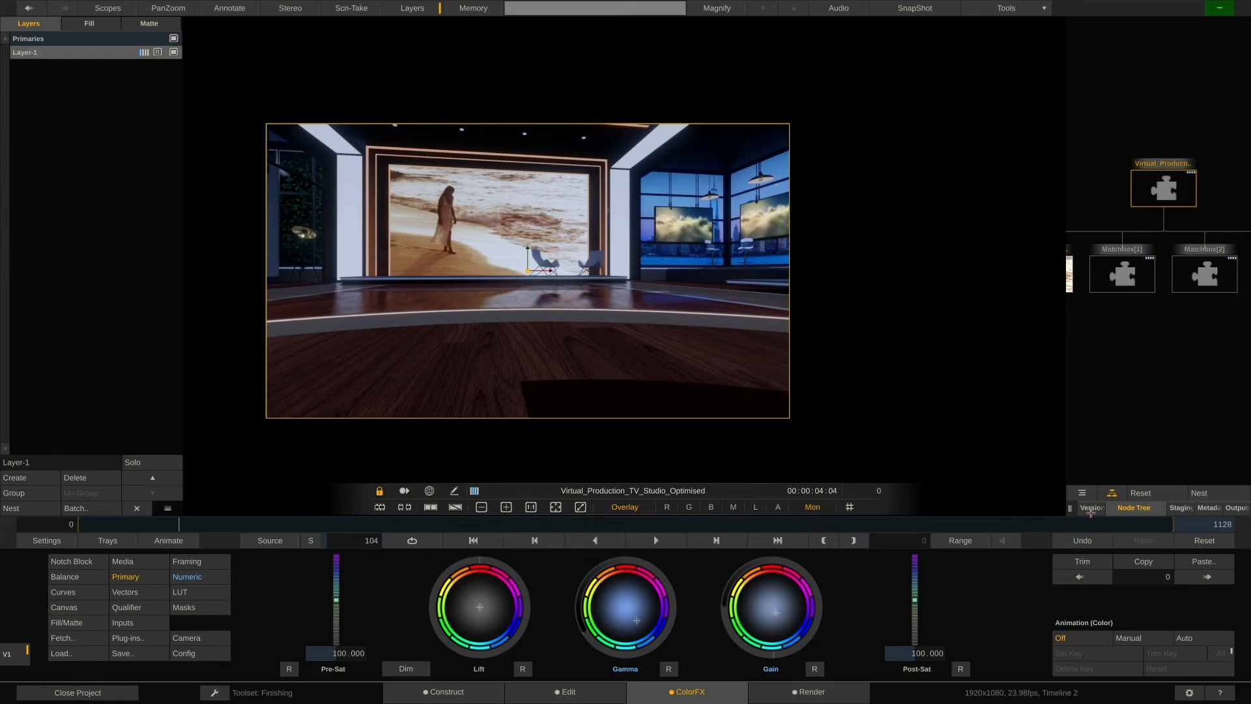
click(1091, 509)
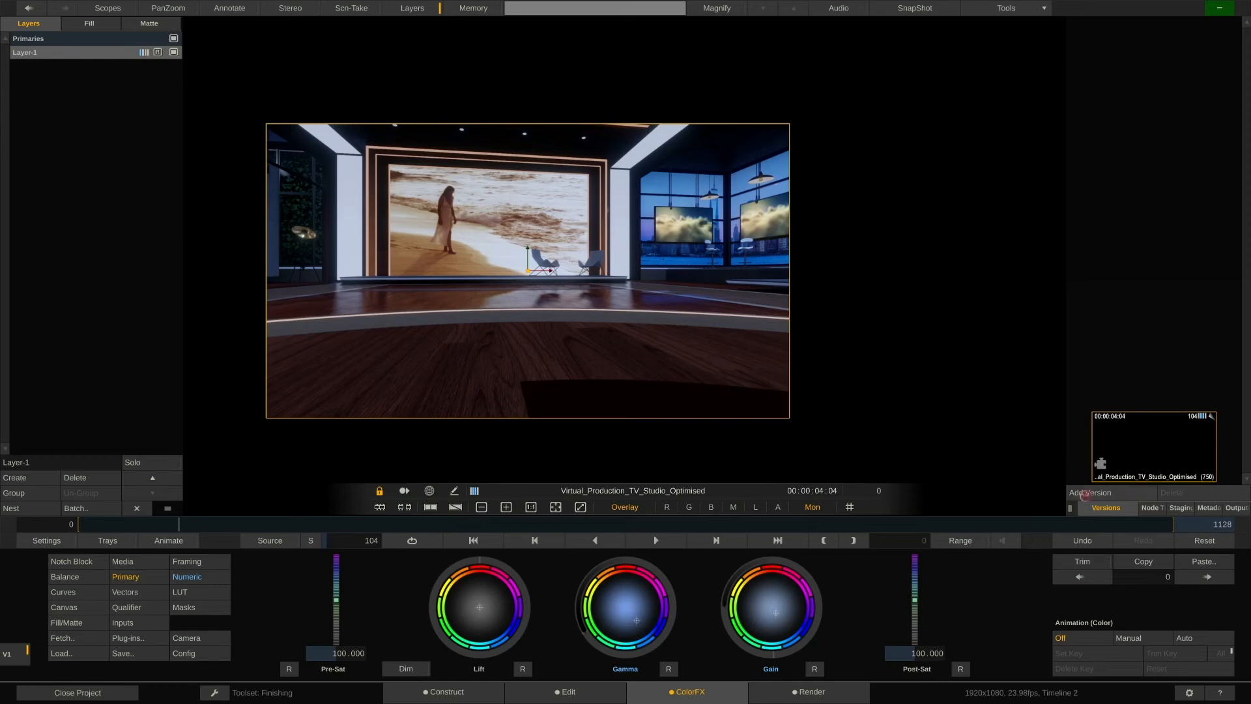
click(1085, 495)
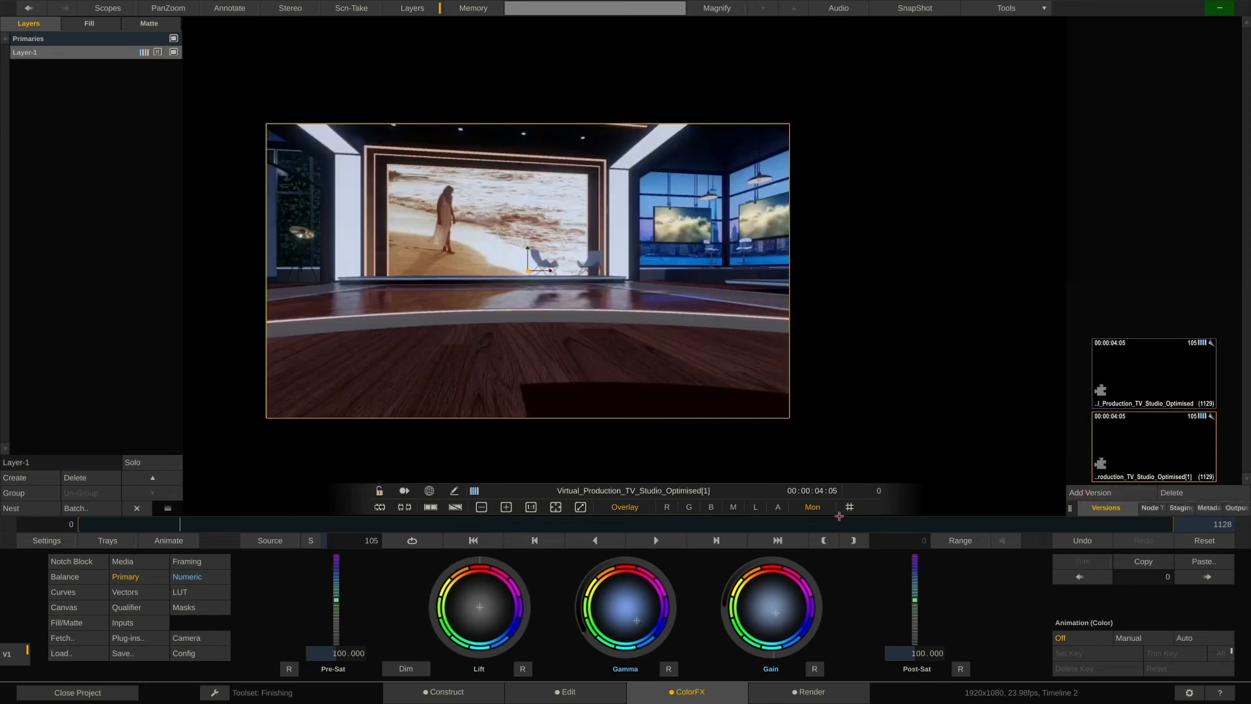
key(Left)
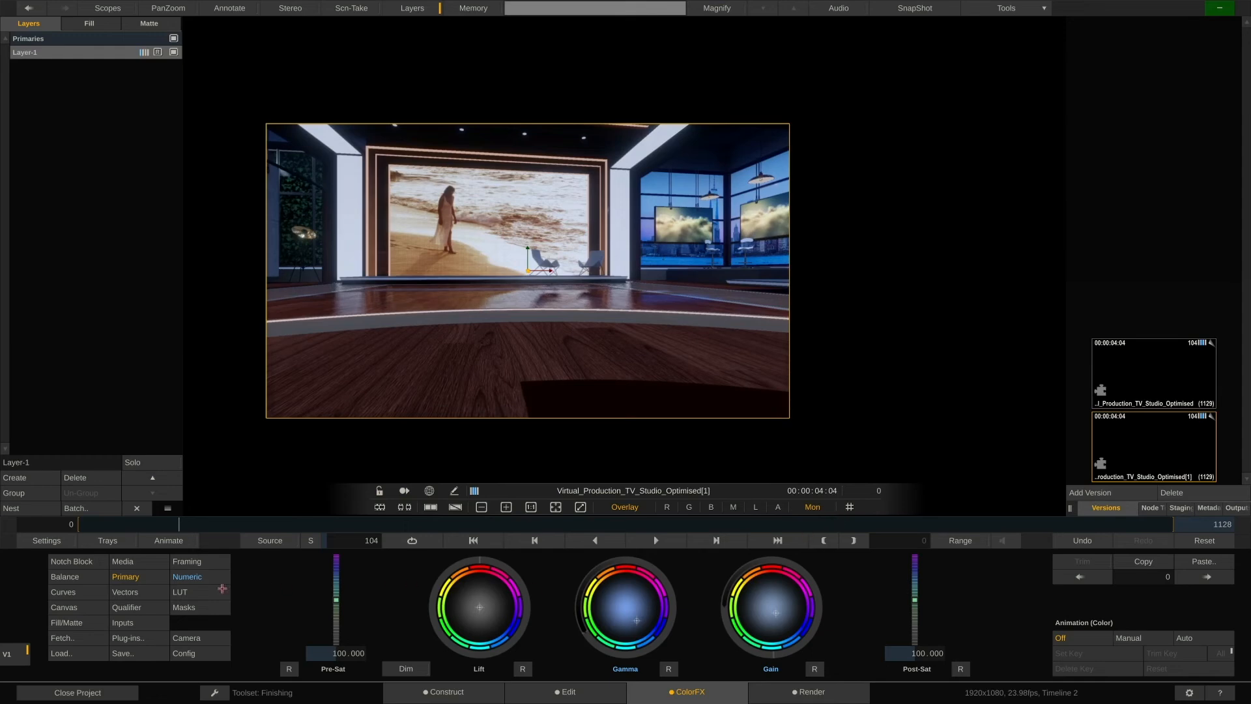
Set the new version's post-color saturation to 0 for a black-and-white look.
click(215, 580)
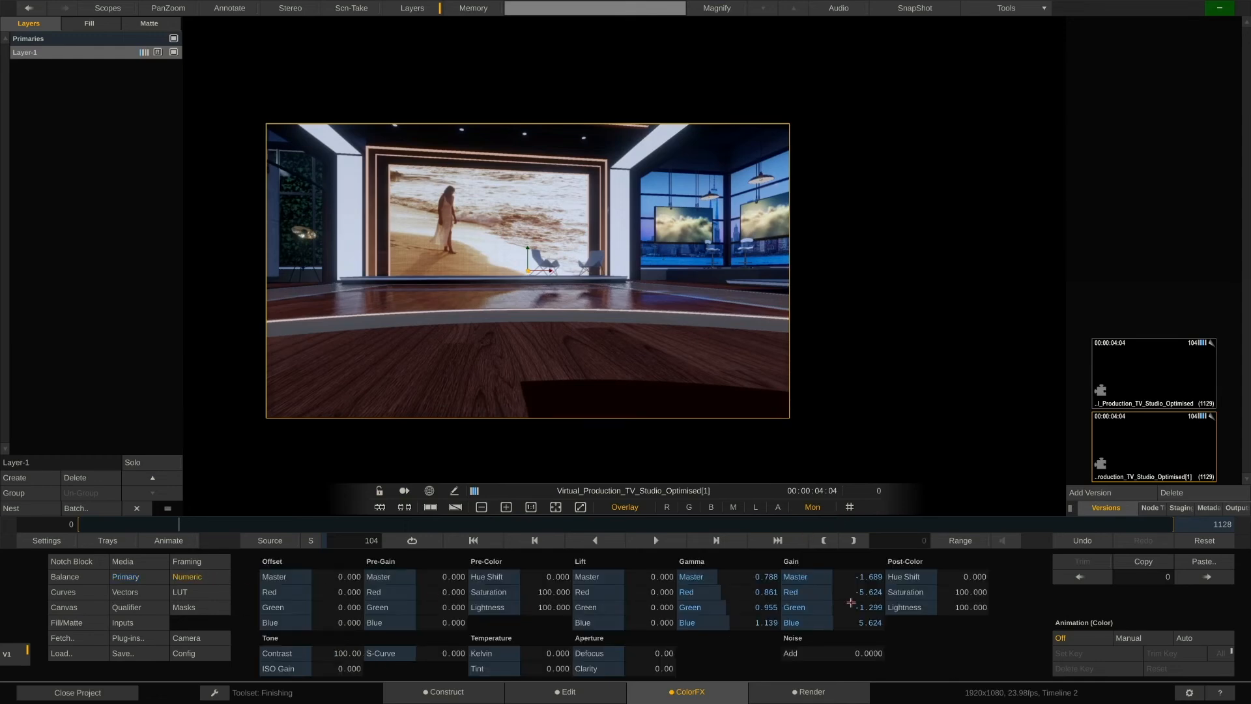
drag(961, 589, 894, 592)
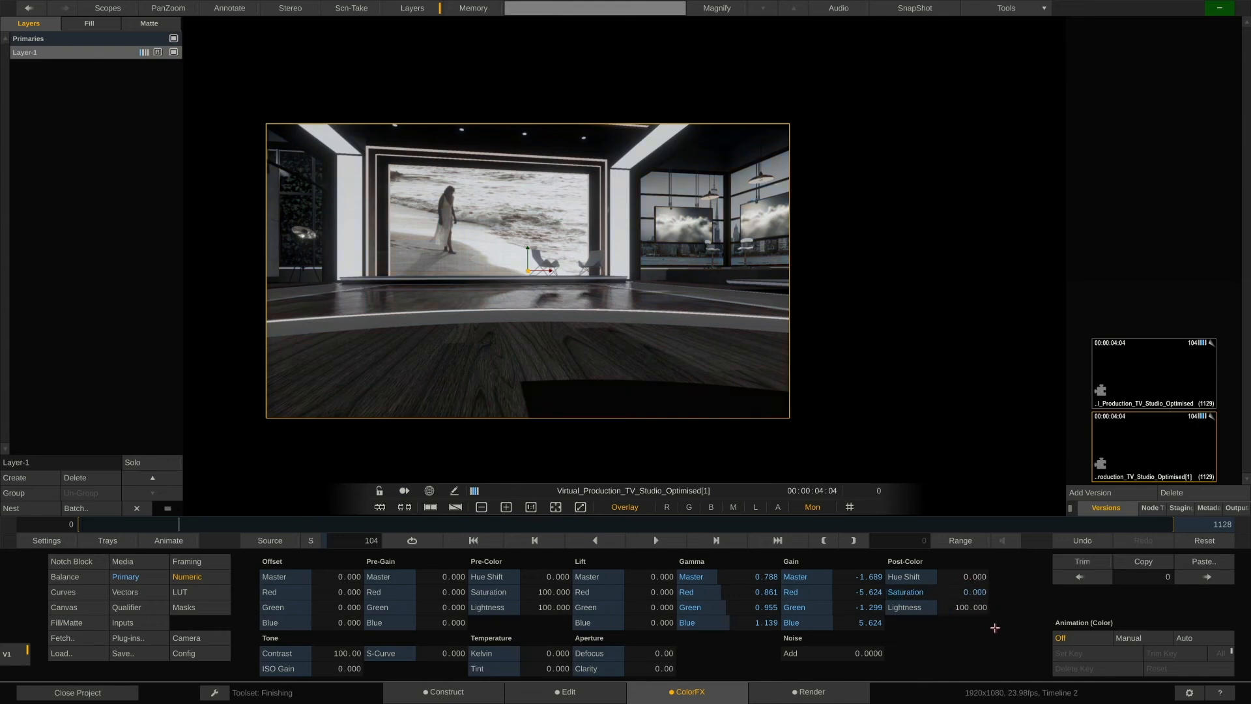
Compare the two versions side by side and then with a wipe.
key(d)
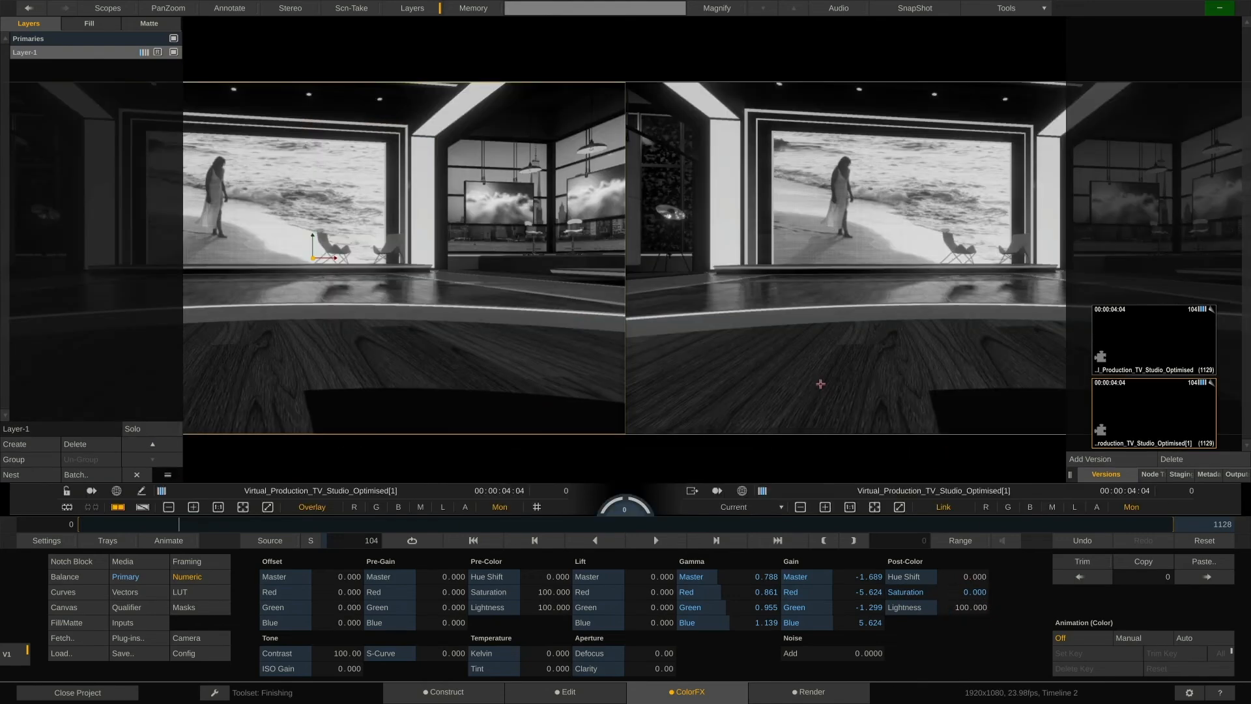
drag(683, 235, 695, 302)
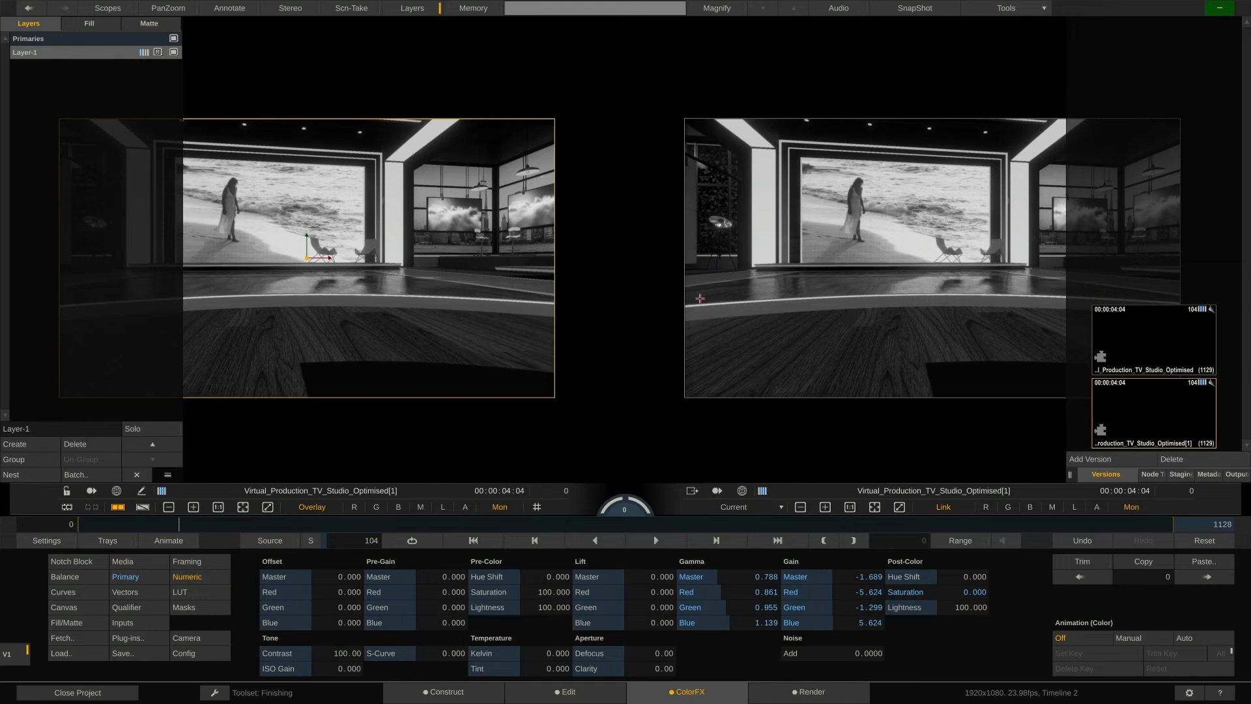
key(w)
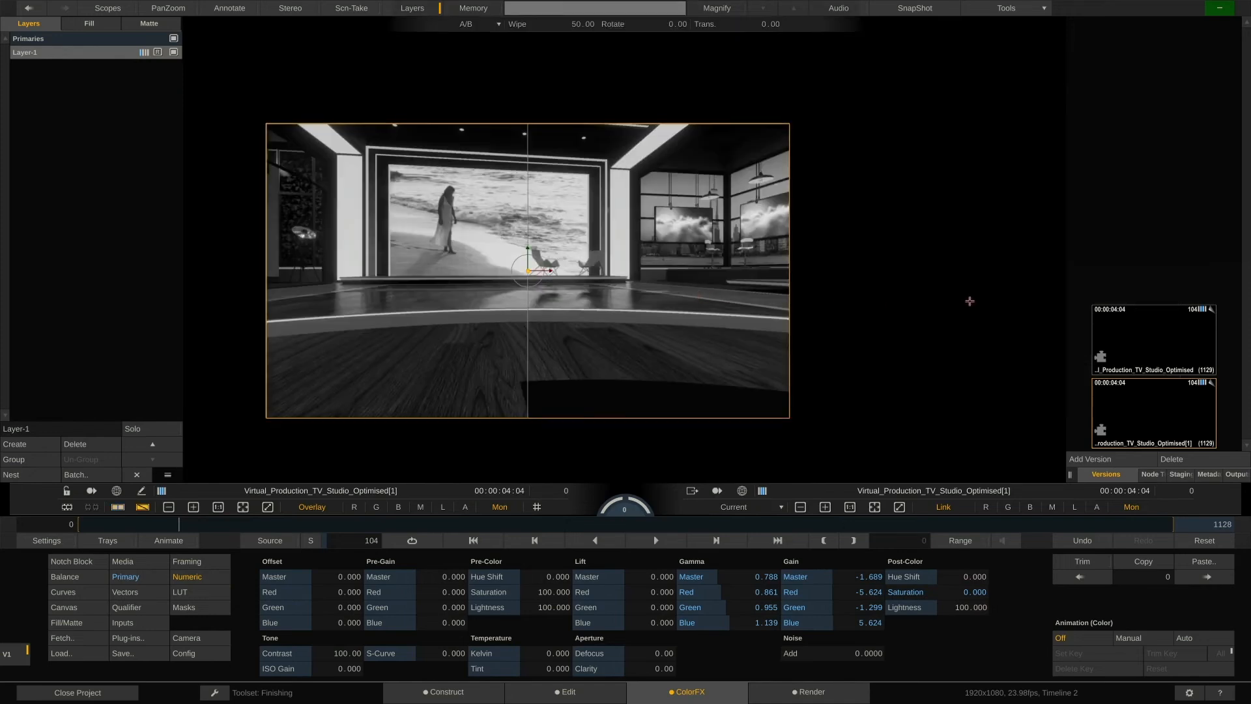
Compare the original and desaturated versions with an angled wipe during playback, then leave the comparison view.
drag(1135, 332, 673, 242)
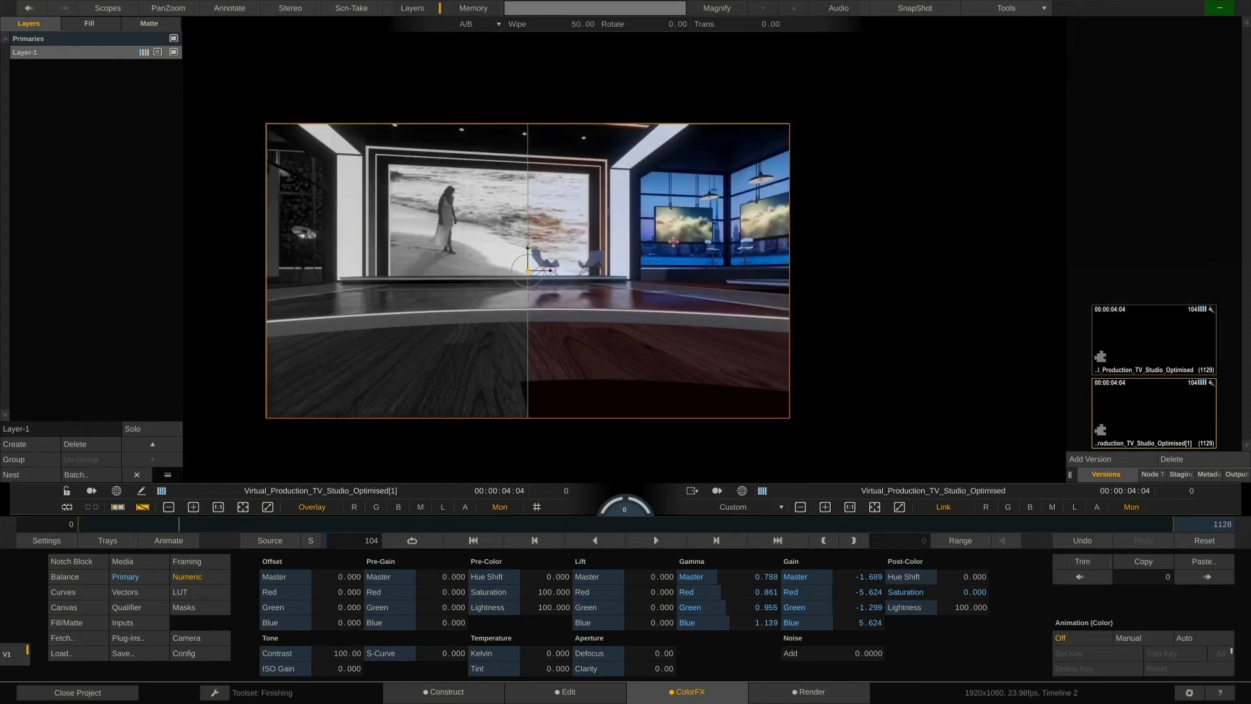
drag(176, 526, 107, 529)
key(space)
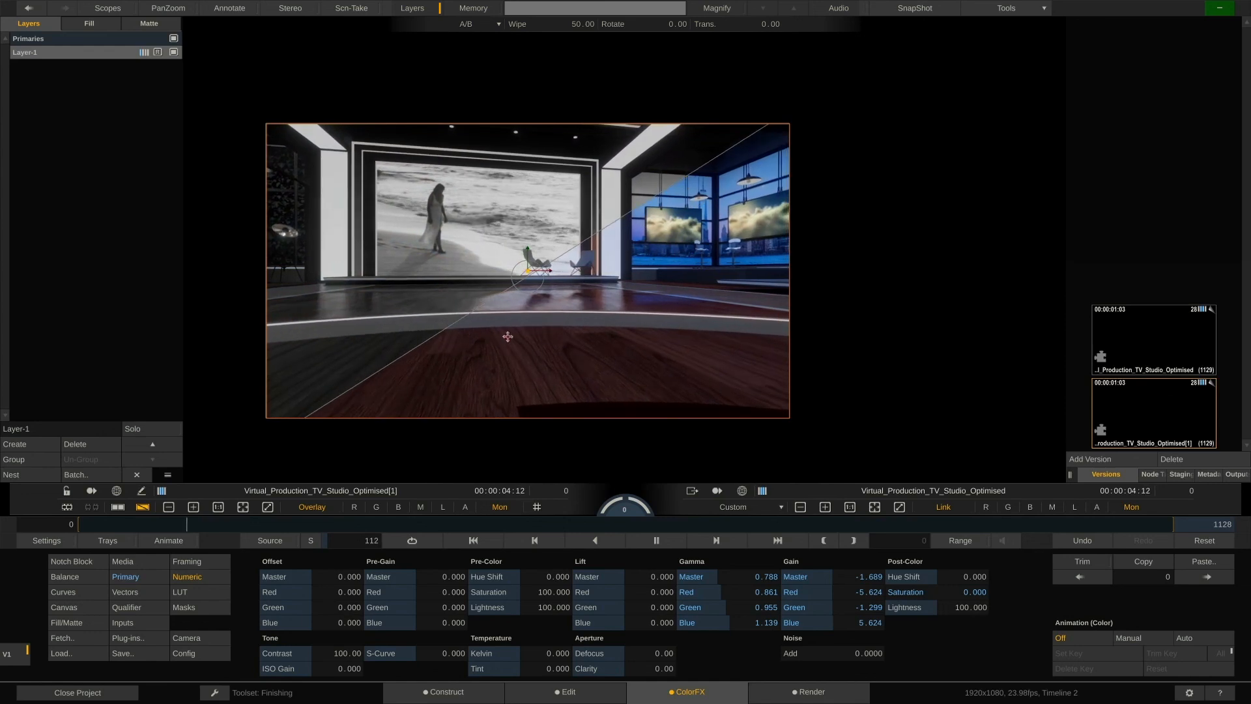
drag(506, 337, 513, 334)
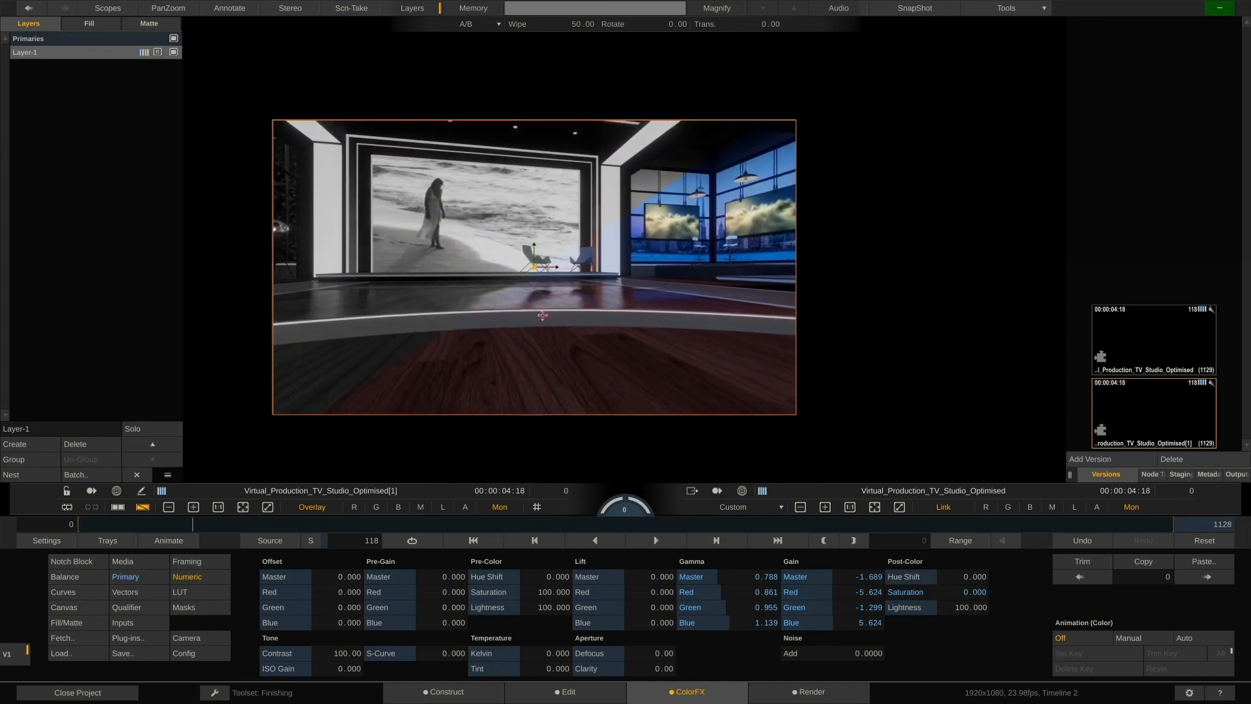
key(d)
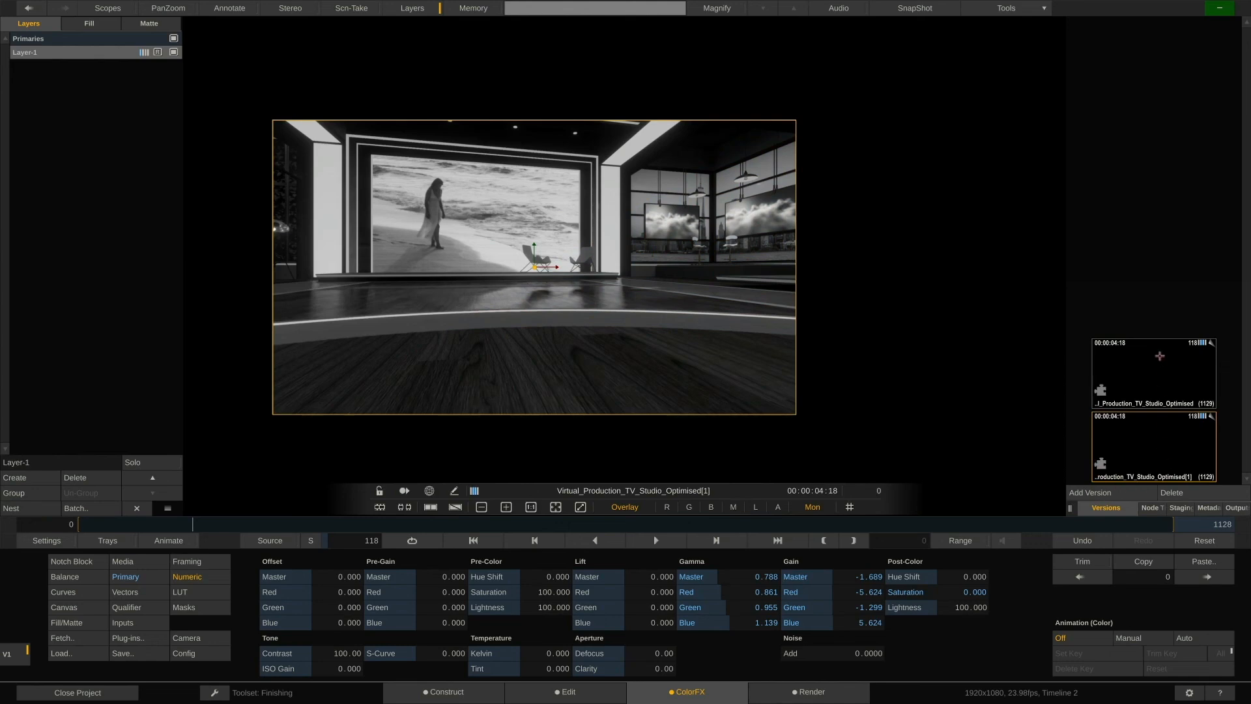
Reorder the versions so the original colour version becomes the active one.
drag(1164, 364, 1159, 466)
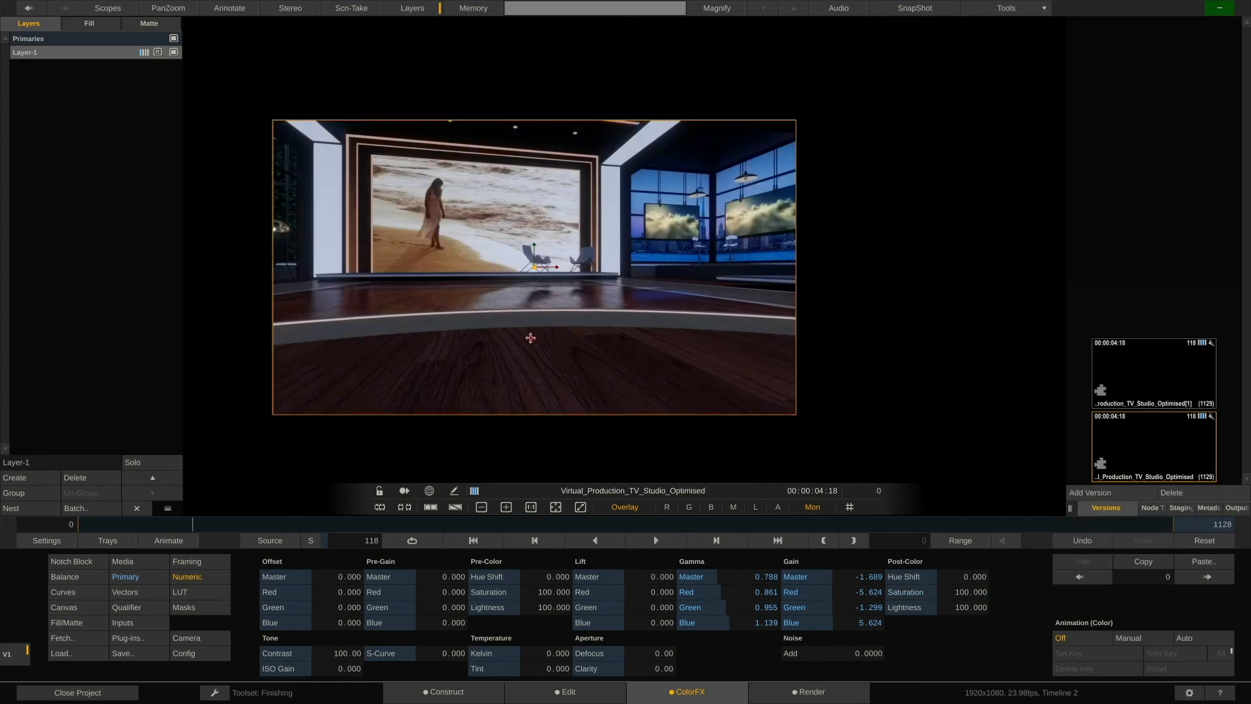
drag(530, 338, 617, 339)
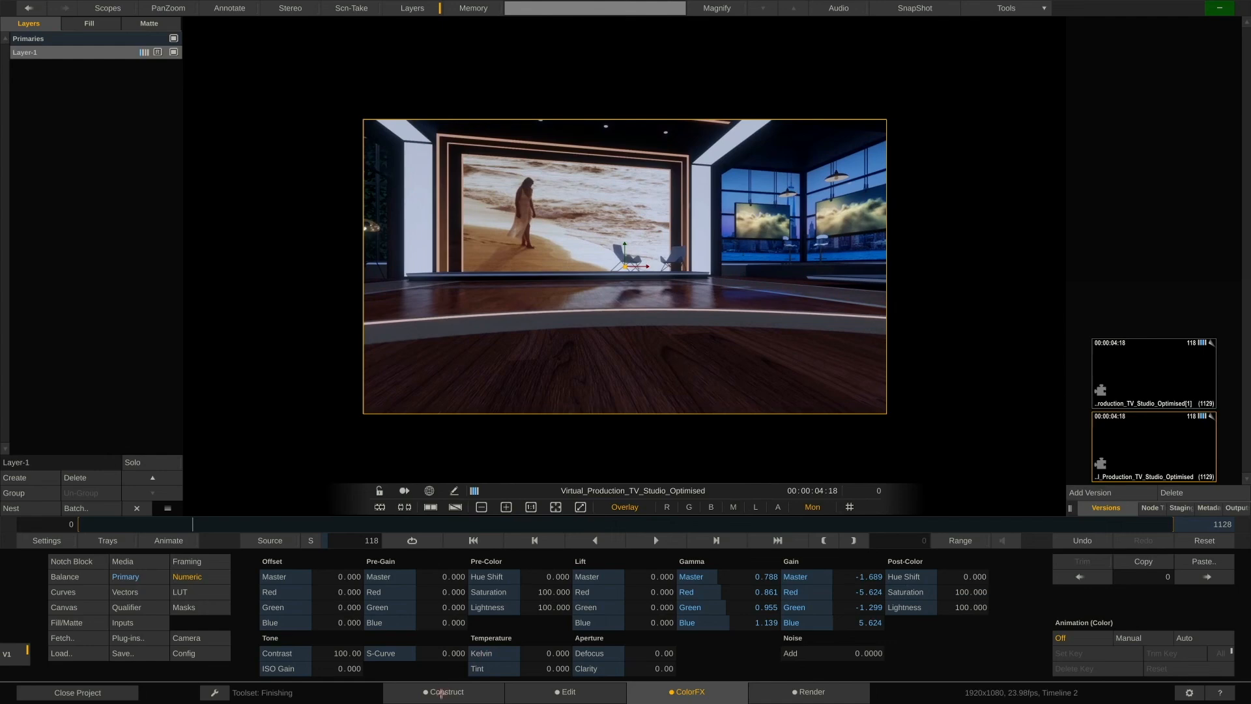
In Construct, label the desaturated version with the note "desaturated" and a red colour tag.
click(440, 692)
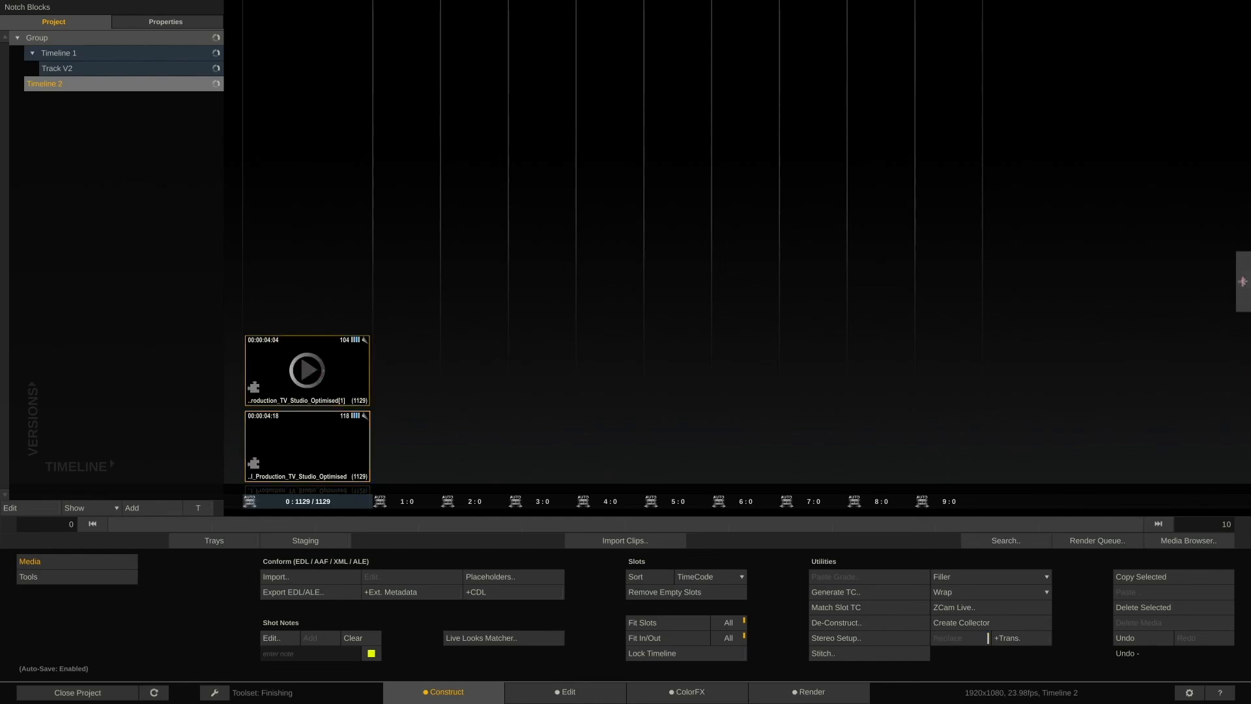
mouse_move(1240, 285)
click(1205, 493)
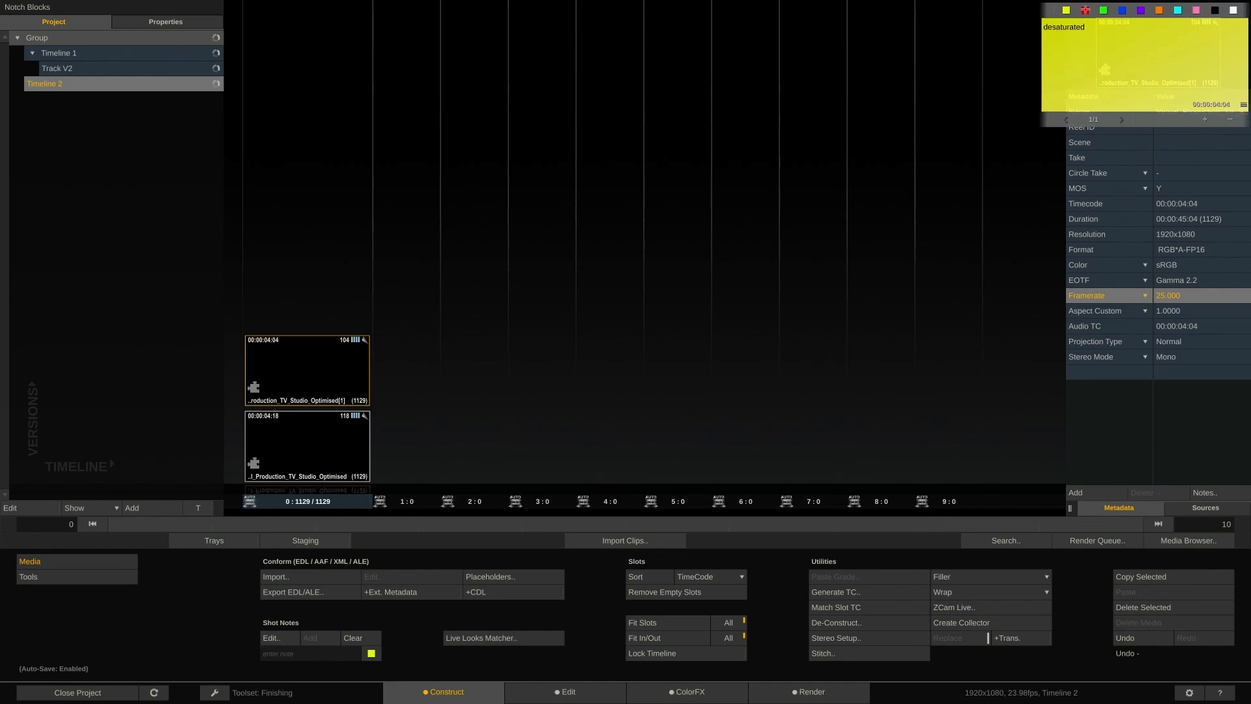
click(1085, 10)
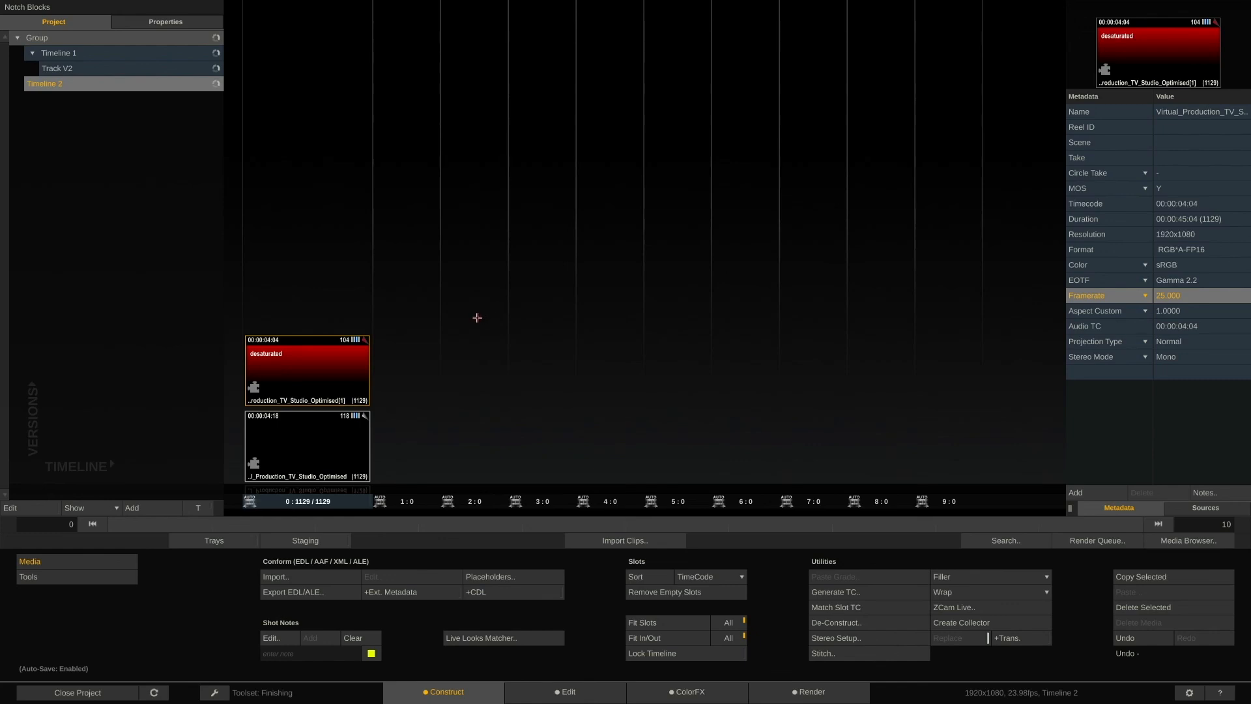
Add the desaturated version as a new shot in Timeline 1 and close the project.
drag(341, 354, 779, 433)
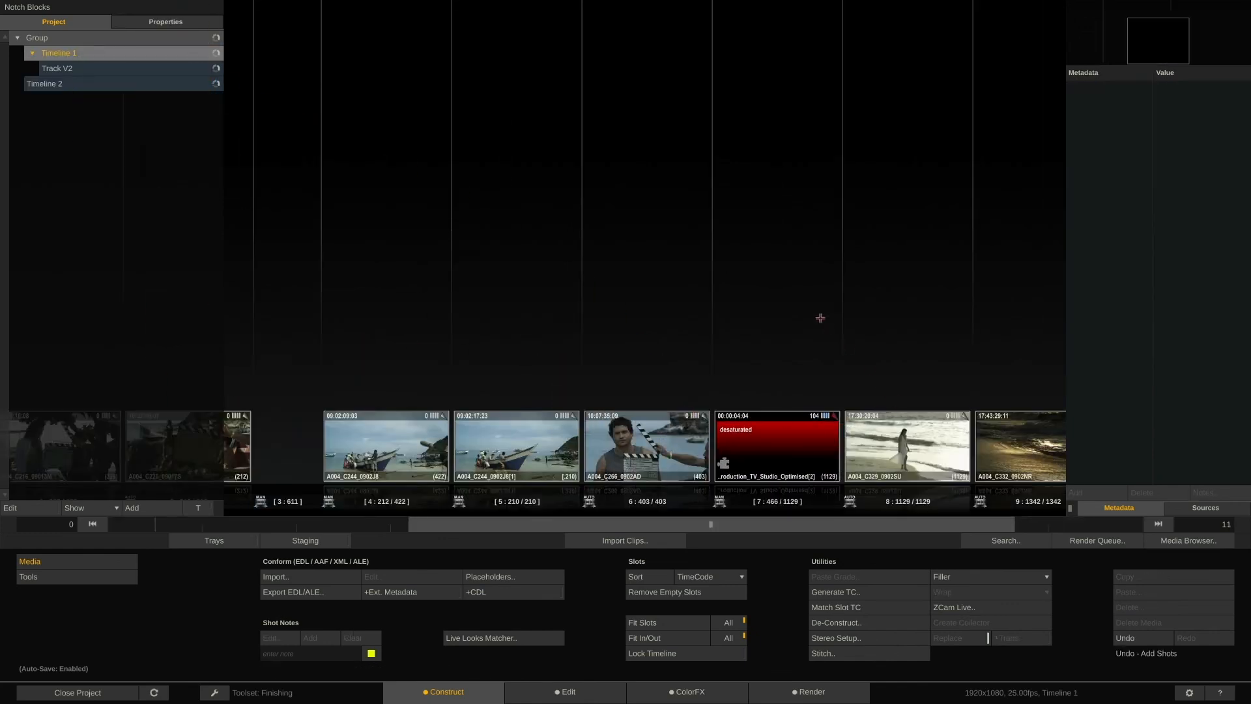
click(110, 690)
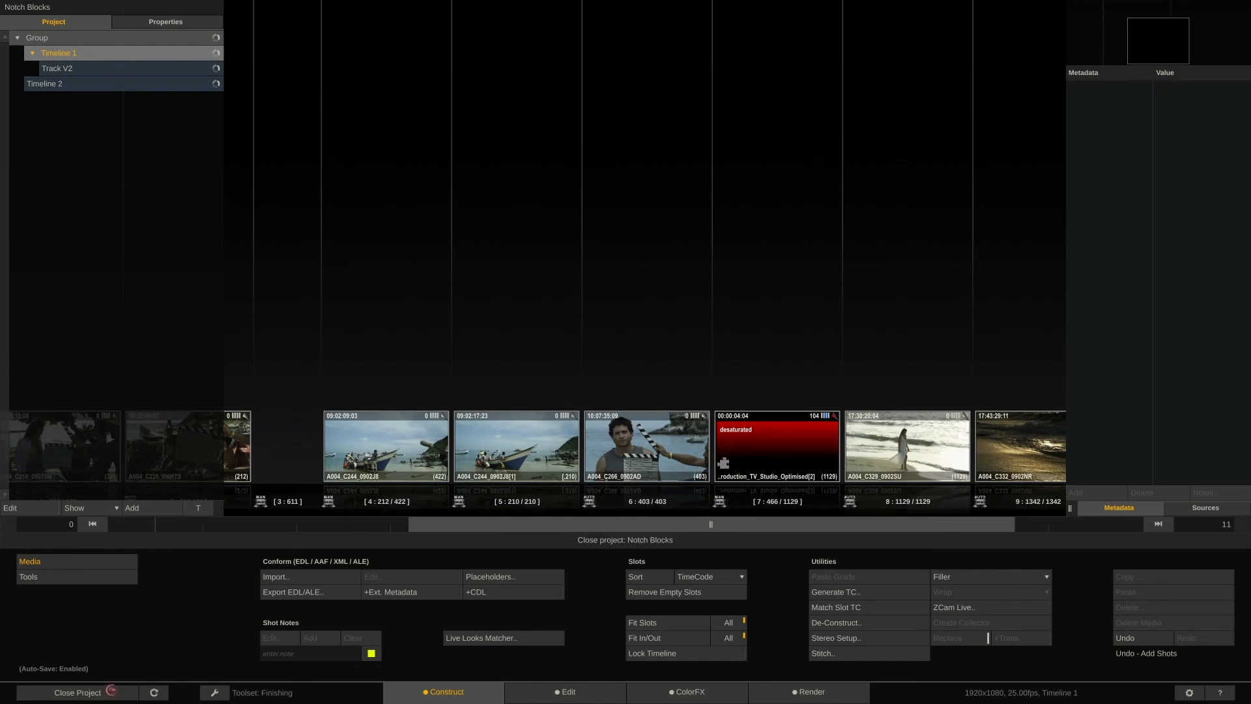